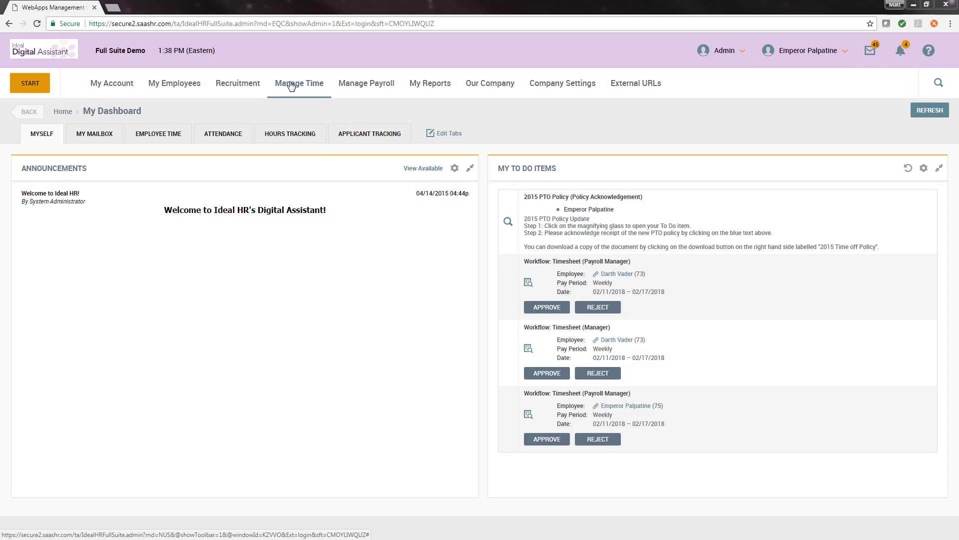
# Open the Weekly Schedule and set its calendar date range to This Month
pyautogui.click(292, 85)
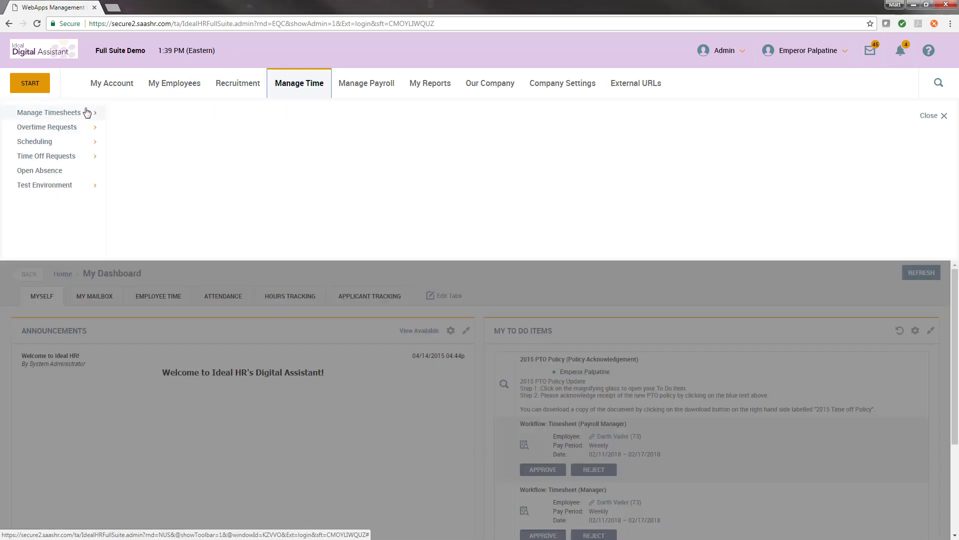
pyautogui.click(57, 145)
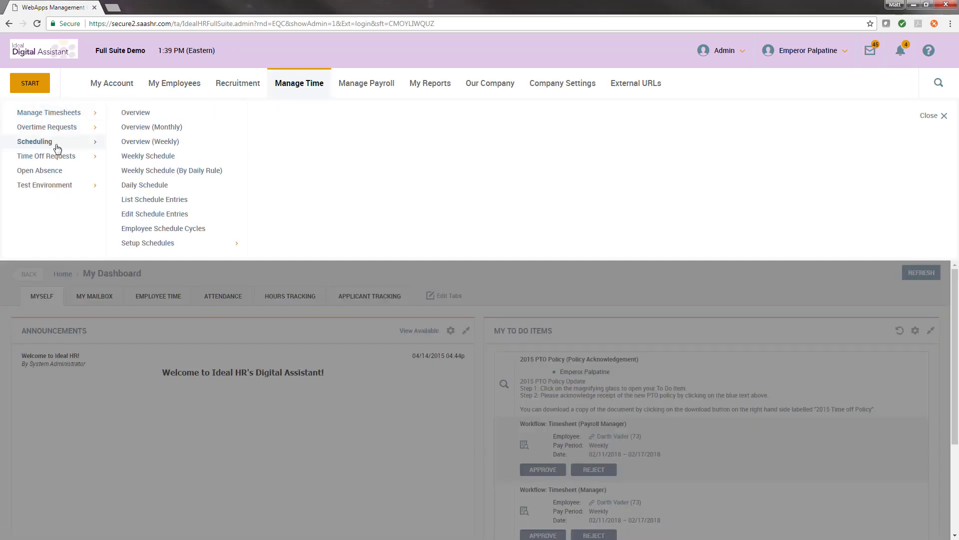
pyautogui.click(147, 158)
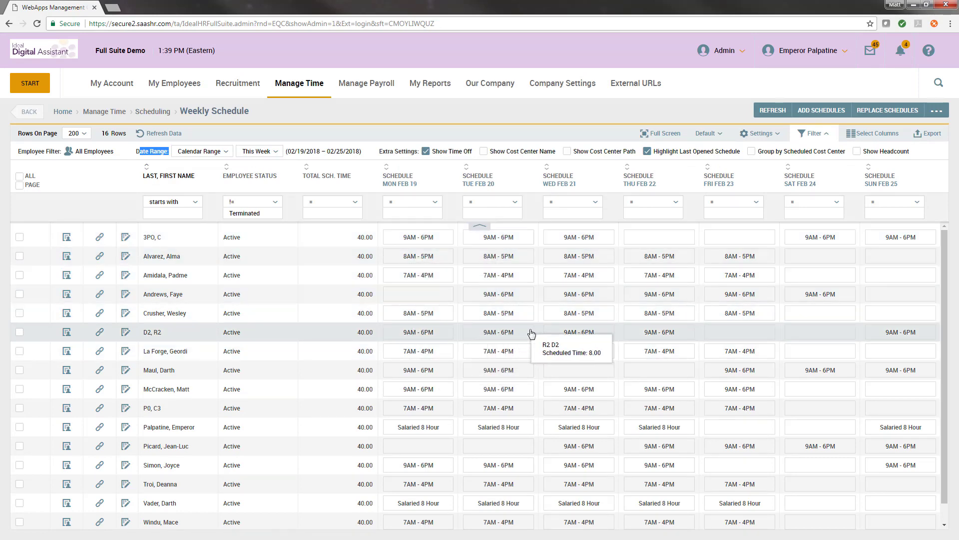
pyautogui.scroll(-1, 578, 334)
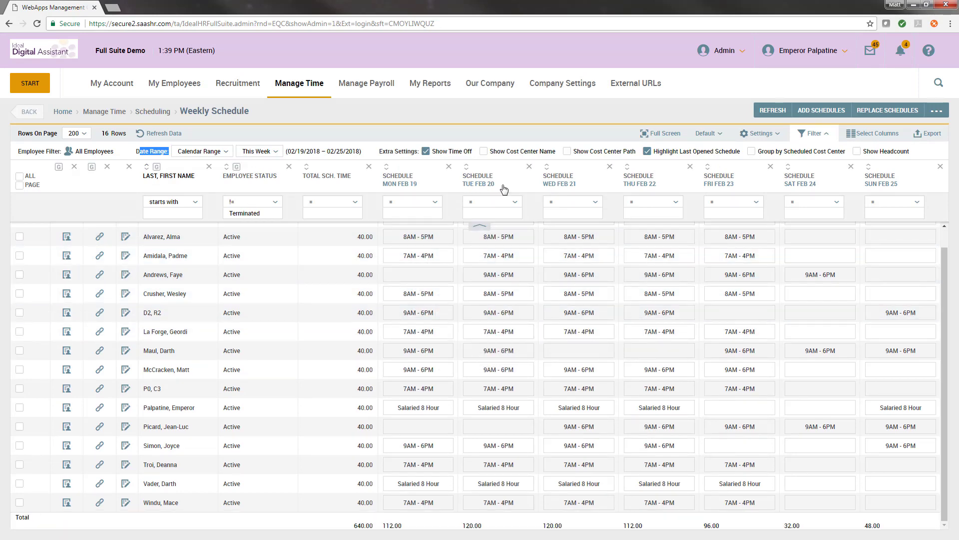
pyautogui.click(270, 152)
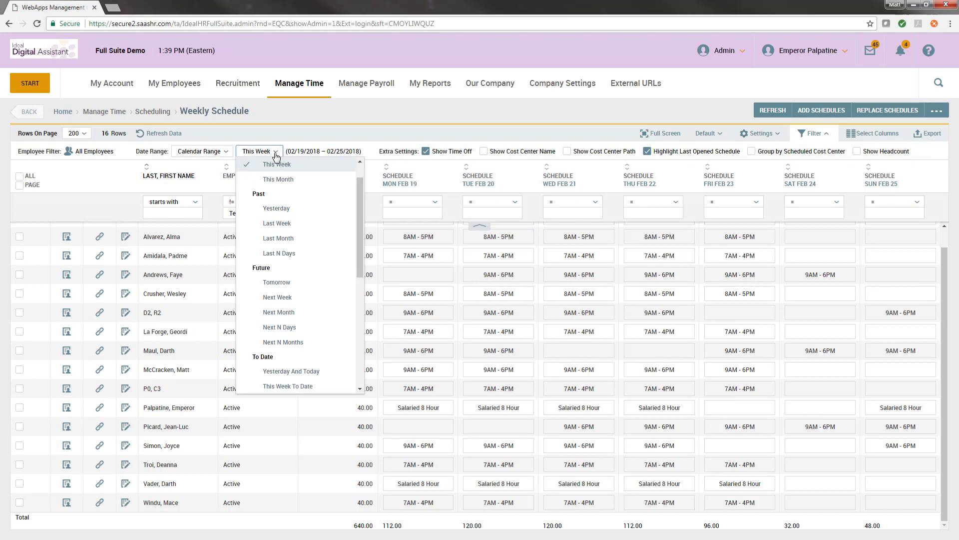
pyautogui.click(286, 181)
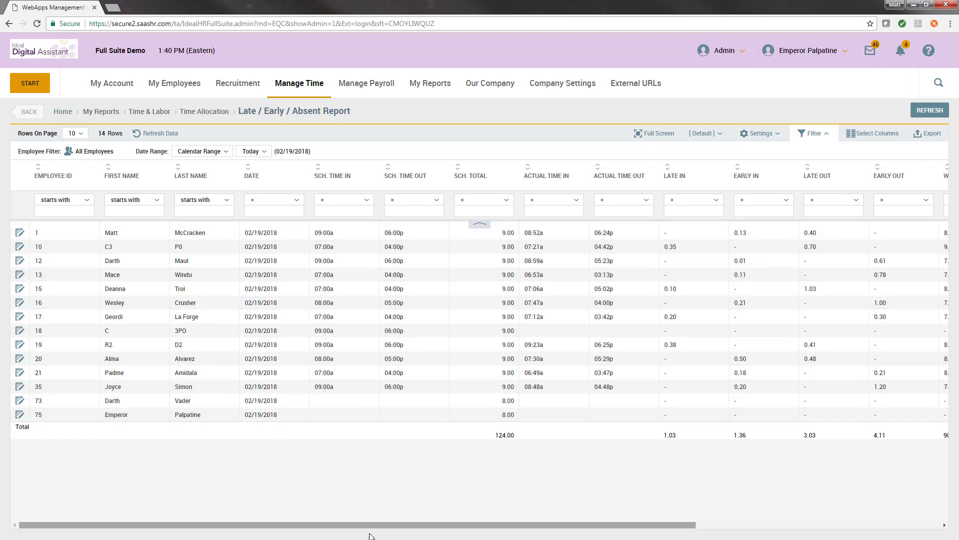
# Examine the Late / Early / Absent Report across all columns, from the employee details to the incomplete time entries
pyautogui.moveTo(373, 524); pyautogui.dragTo(520, 524)
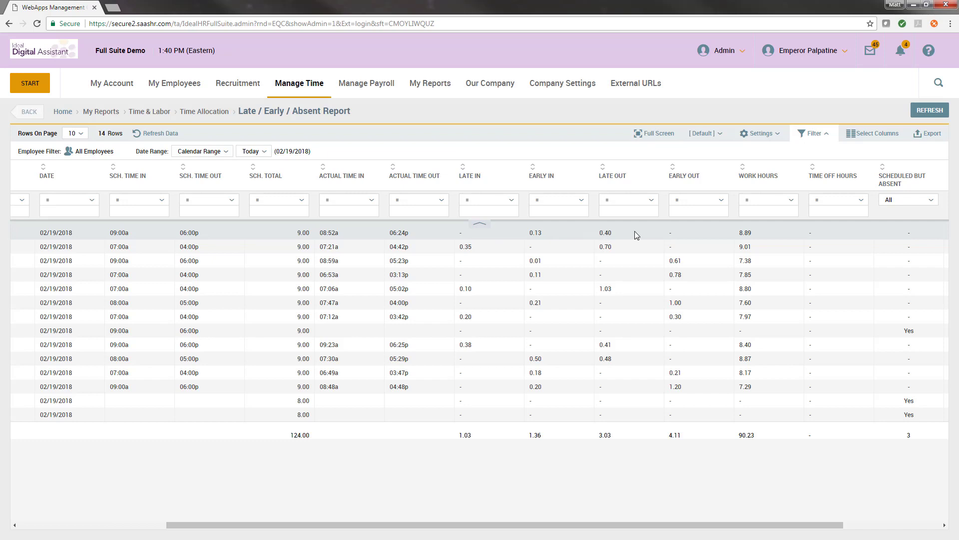
pyautogui.moveTo(584, 523); pyautogui.dragTo(709, 523)
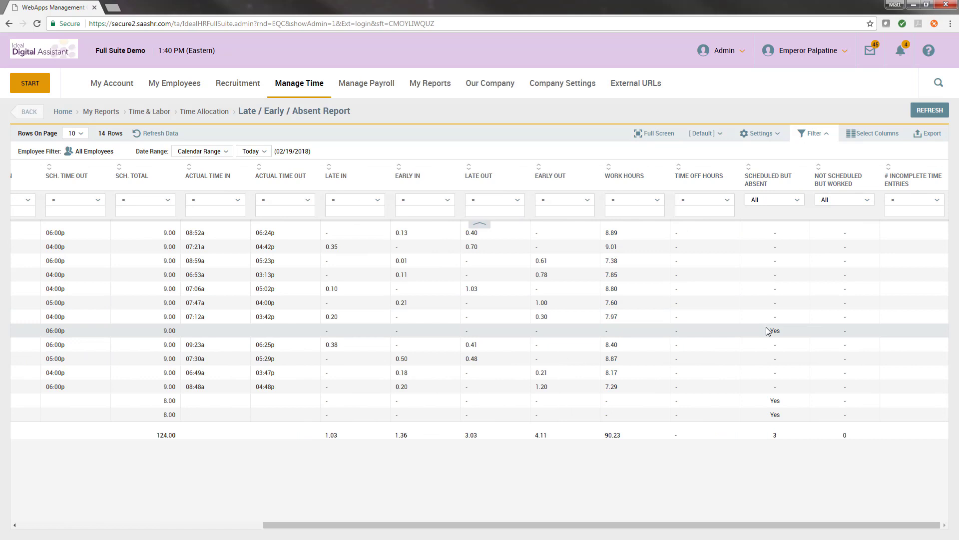
pyautogui.moveTo(675, 524); pyautogui.dragTo(370, 517)
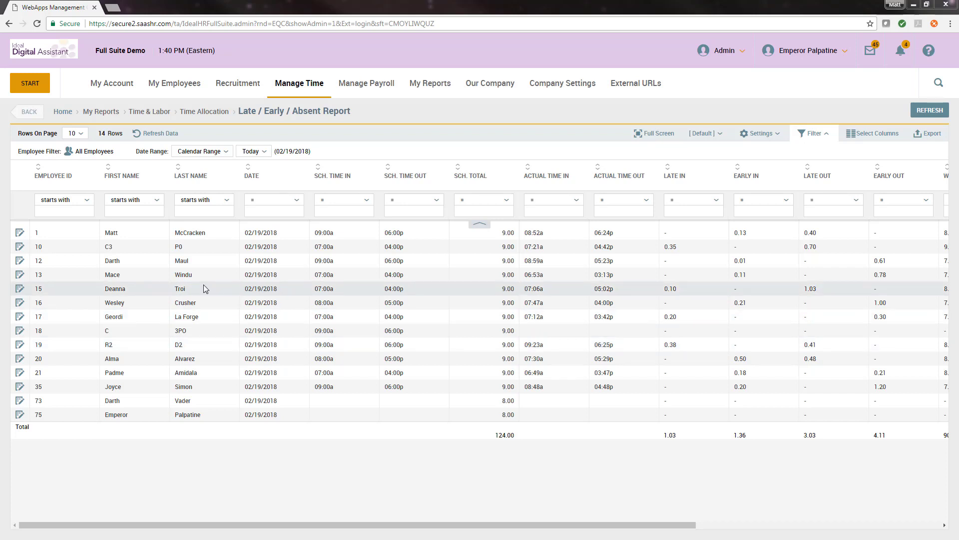
# Examine the Schedule and Exceptions columns in the first listed employee's timesheet for February 18 - 24, 2018
pyautogui.click(50, 233)
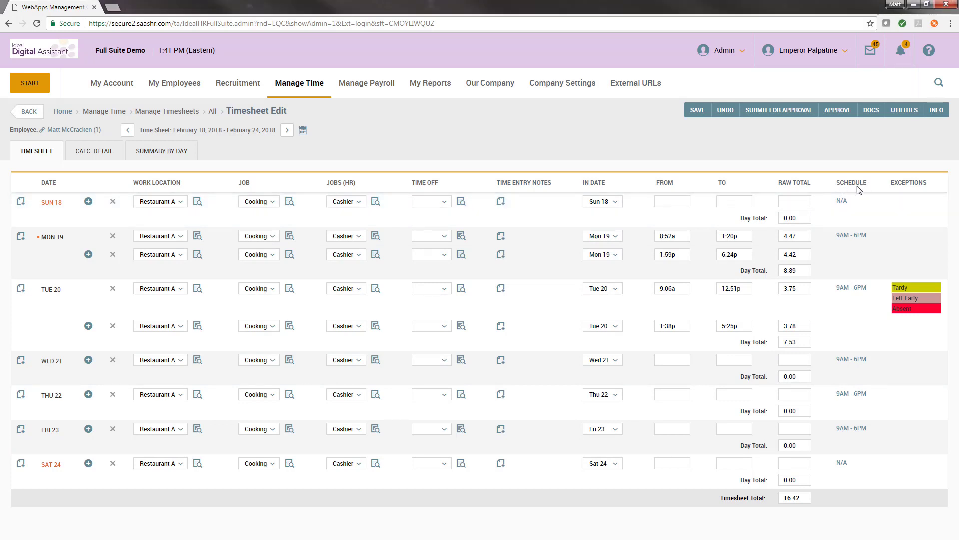
pyautogui.moveTo(845, 293)
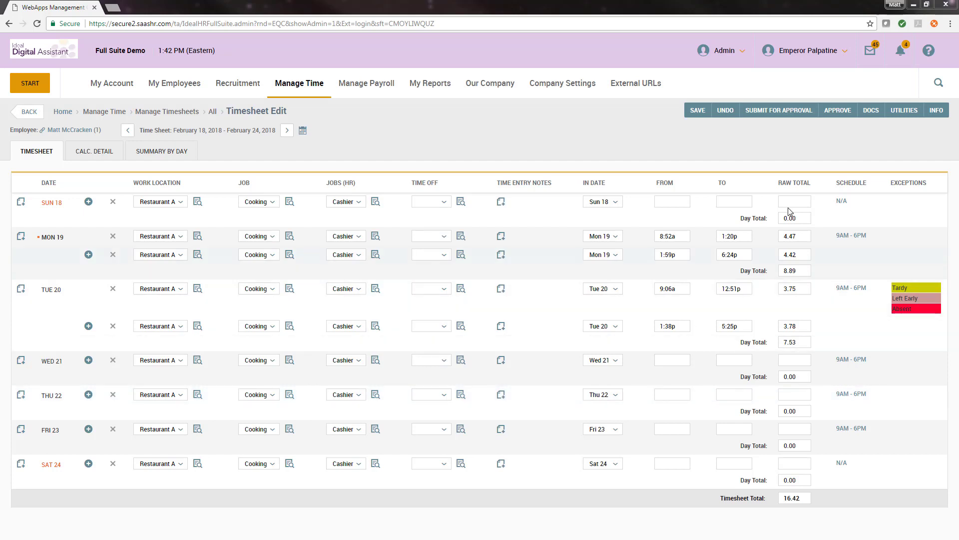
pyautogui.moveTo(847, 428)
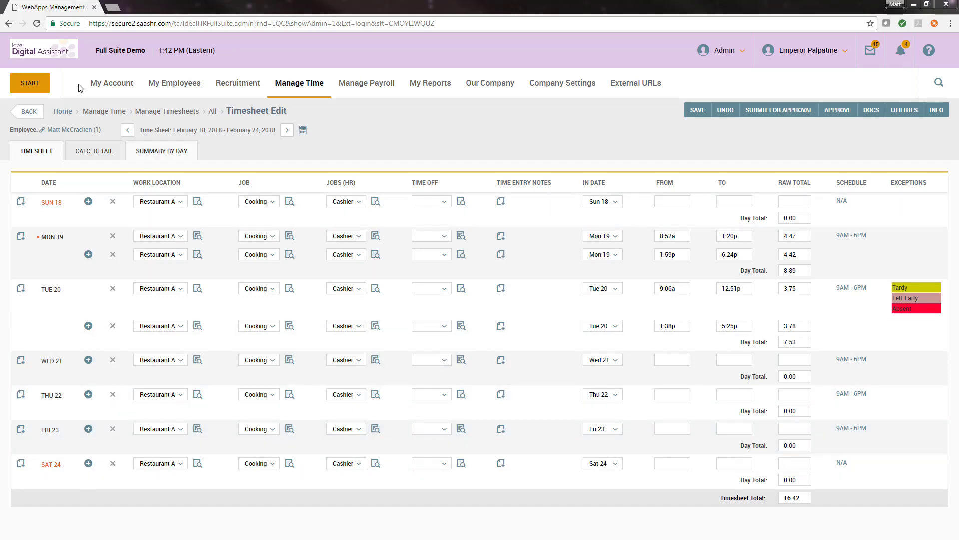
# Return to the home dashboard and open the schedule setup's Daily Rules to start a new rule
pyautogui.click(66, 55)
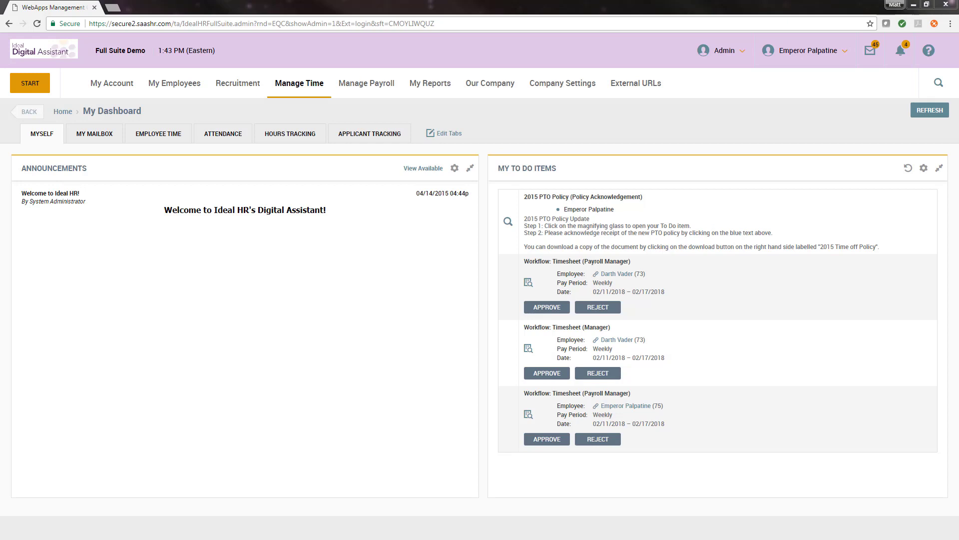
pyautogui.click(302, 94)
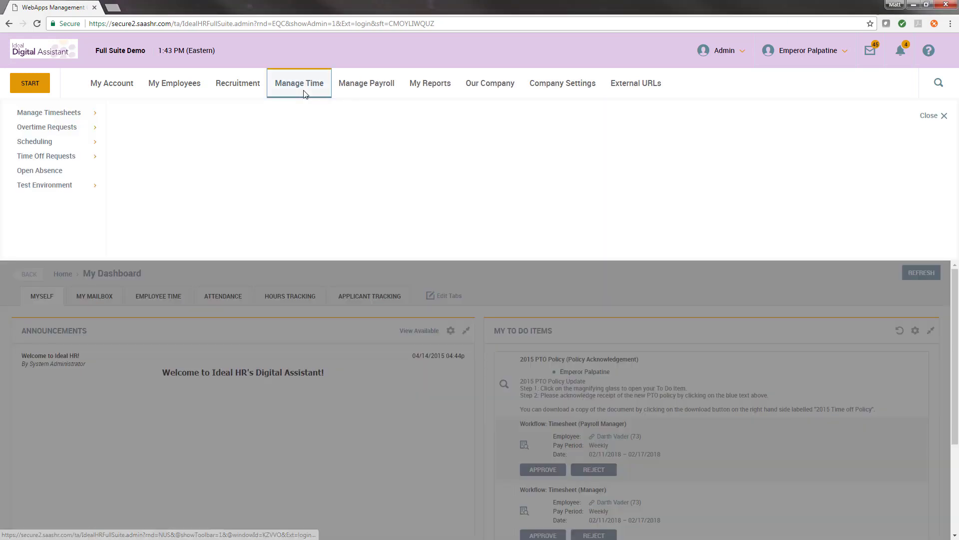
pyautogui.click(79, 145)
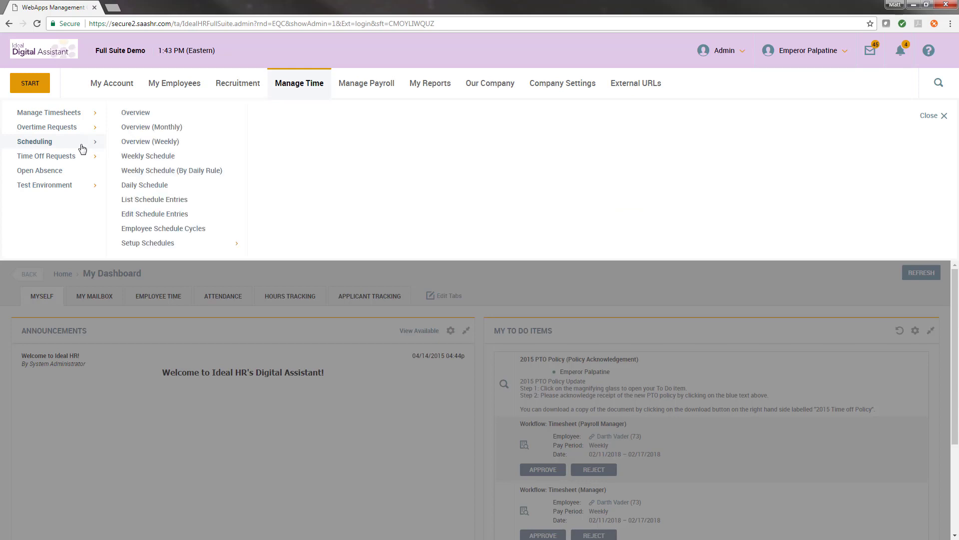
pyautogui.click(187, 245)
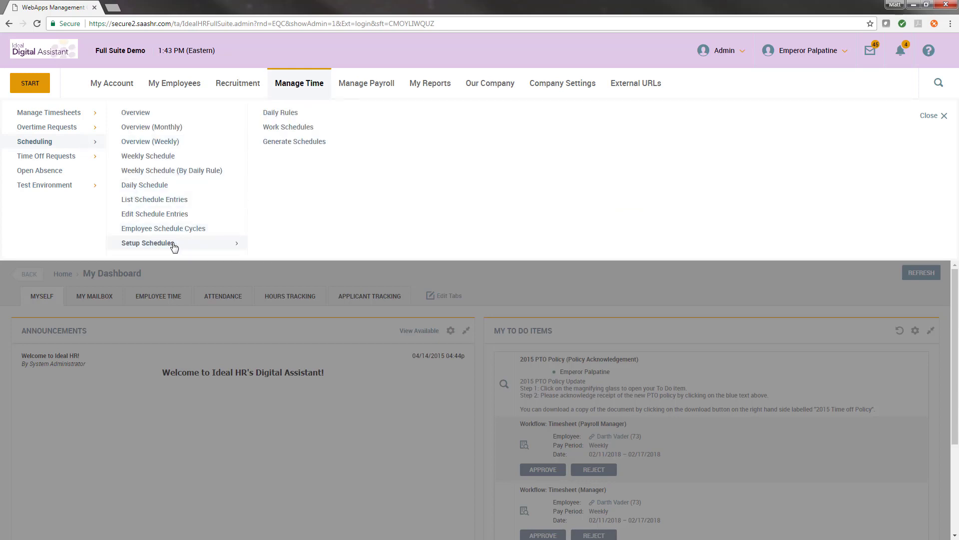
pyautogui.click(289, 118)
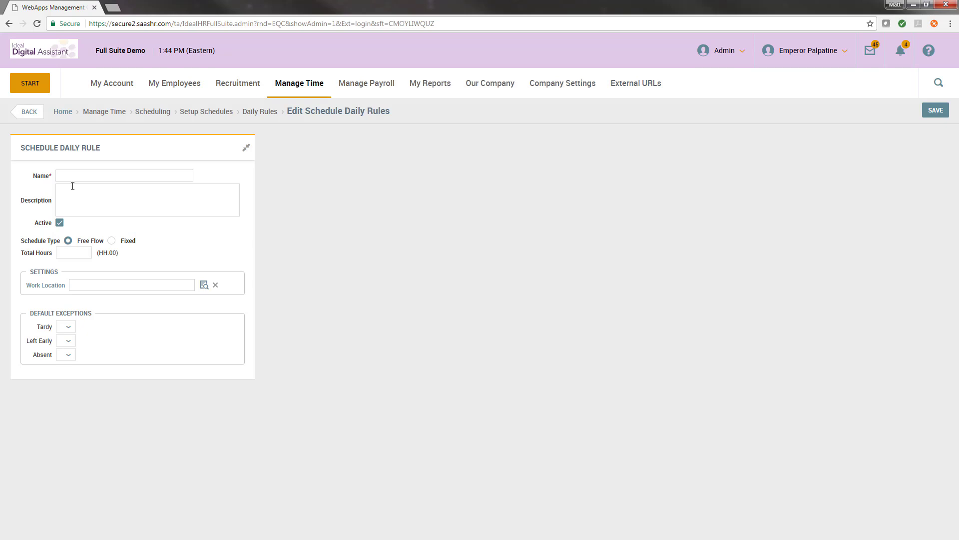
# Name the new schedule daily rule "7:30a - 4:30p" and leave its description empty
pyautogui.click(120, 180)
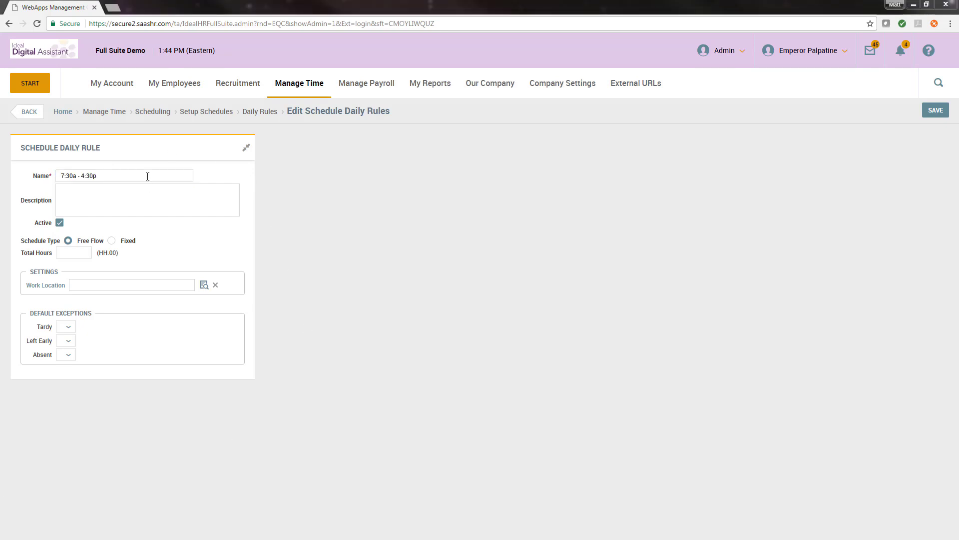
pyautogui.click(147, 176)
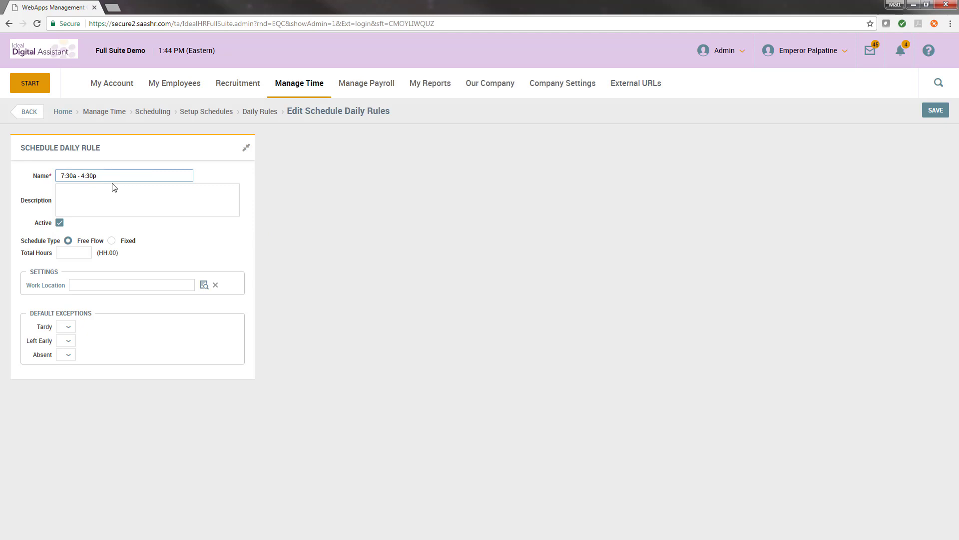
pyautogui.click(119, 198)
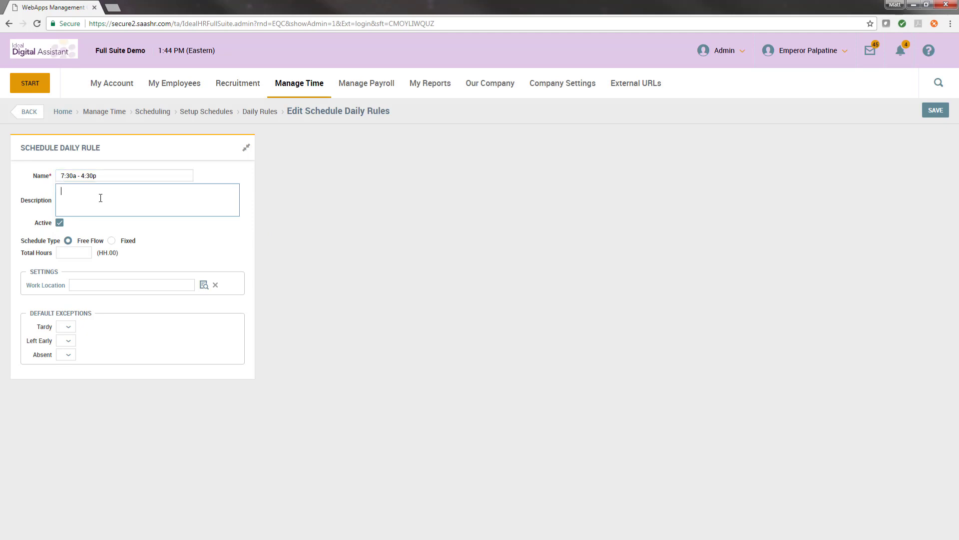
pyautogui.click(114, 175)
pyautogui.moveTo(113, 175); pyautogui.dragTo(47, 185)
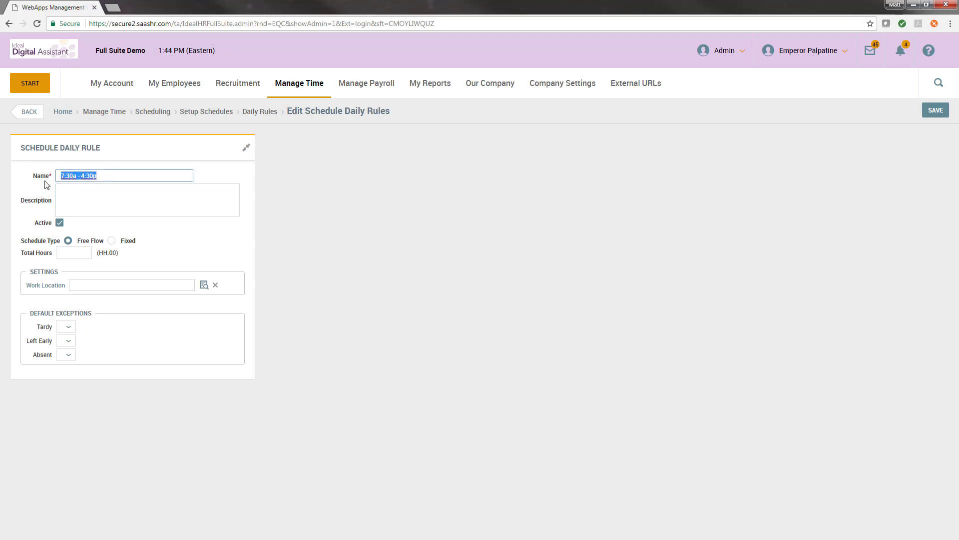
pyautogui.click(107, 178)
# Set the rule's schedule type to Fixed, with start time 7:30a and end time 4:30p
pyautogui.moveTo(25, 241); pyautogui.dragTo(54, 242)
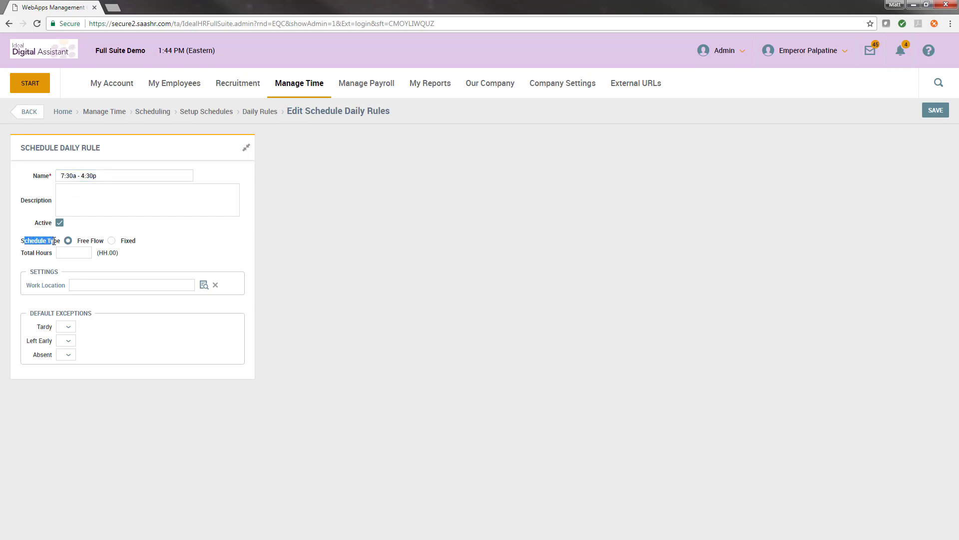
pyautogui.click(111, 241)
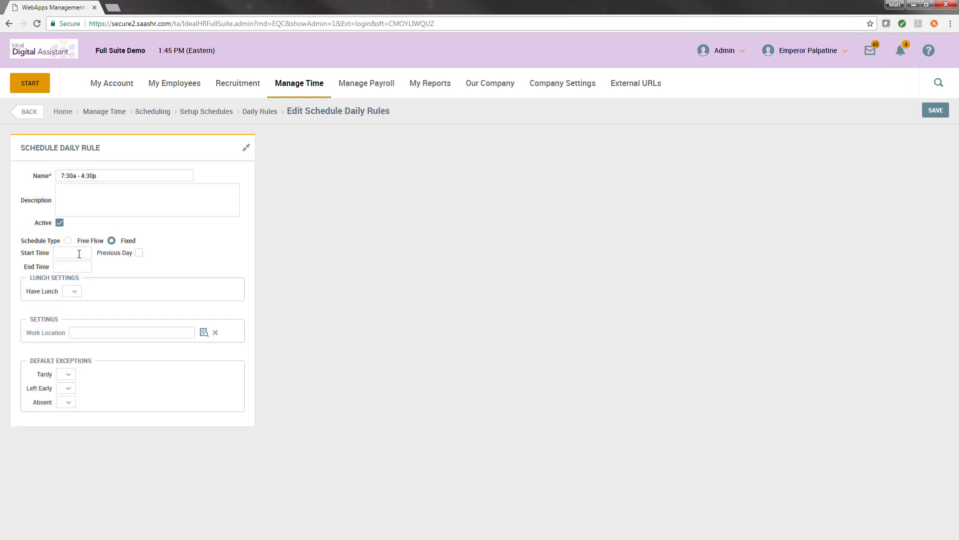
pyautogui.click(79, 254)
pyautogui.doubleClick(81, 253)
pyautogui.moveTo(98, 253); pyautogui.dragTo(129, 260)
pyautogui.click(131, 258)
pyautogui.doubleClick(79, 253)
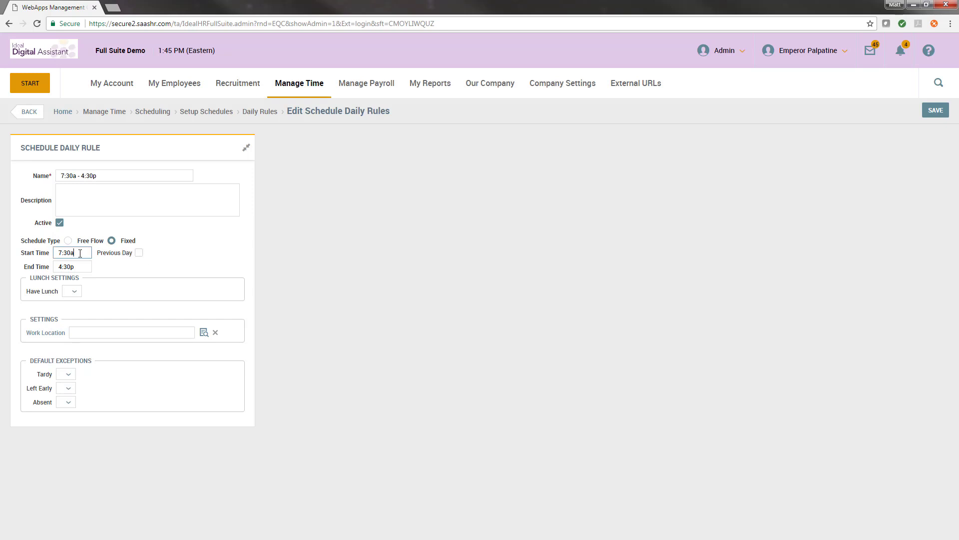
pyautogui.click(108, 254)
# Set Have Lunch to Yes, with a minimum required time and maximum allowed time of 1.00 hour each
pyautogui.click(76, 291)
pyautogui.click(83, 335)
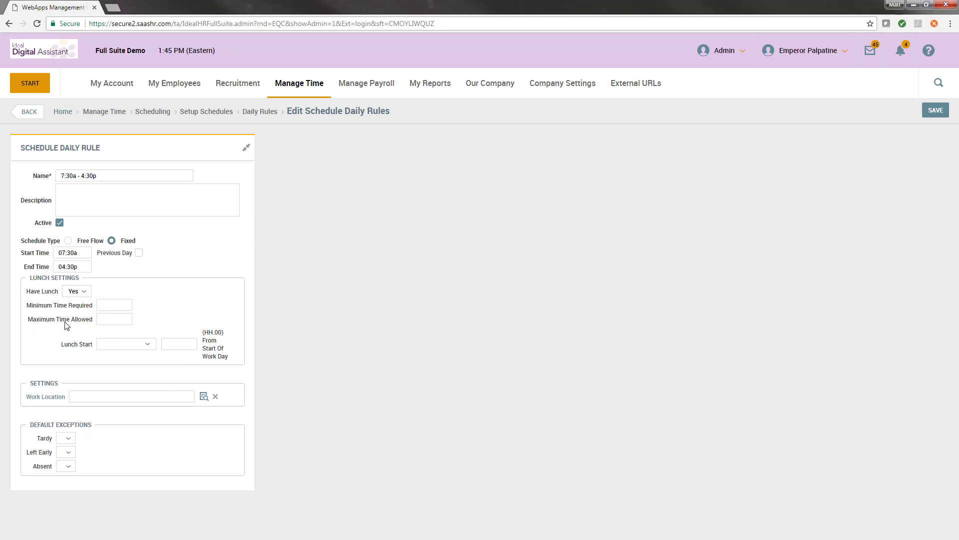
pyautogui.click(116, 305)
pyautogui.write('1')
pyautogui.click(123, 316)
pyautogui.write('1')
pyautogui.click(154, 319)
# Set the lunch to start after 4.00 hours from the start of the work day
pyautogui.click(149, 346)
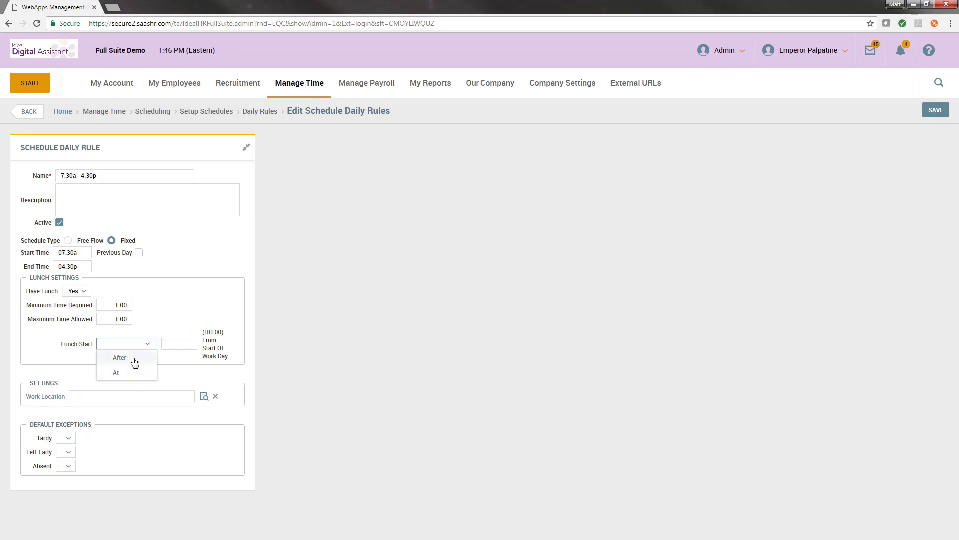
pyautogui.click(136, 358)
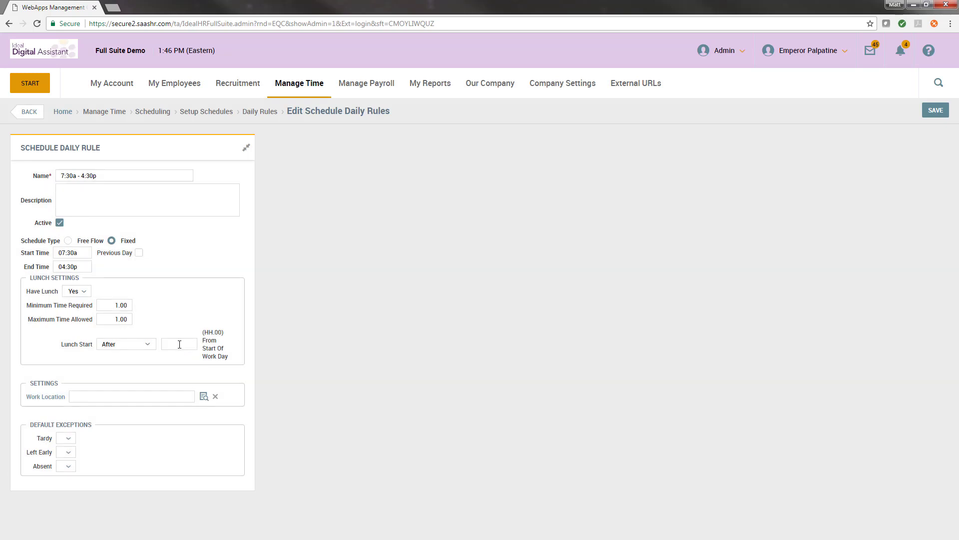
pyautogui.click(178, 344)
pyautogui.write('4')
pyautogui.click(251, 348)
# Set the lunch to start at the fixed time 11:30a
pyautogui.click(144, 344)
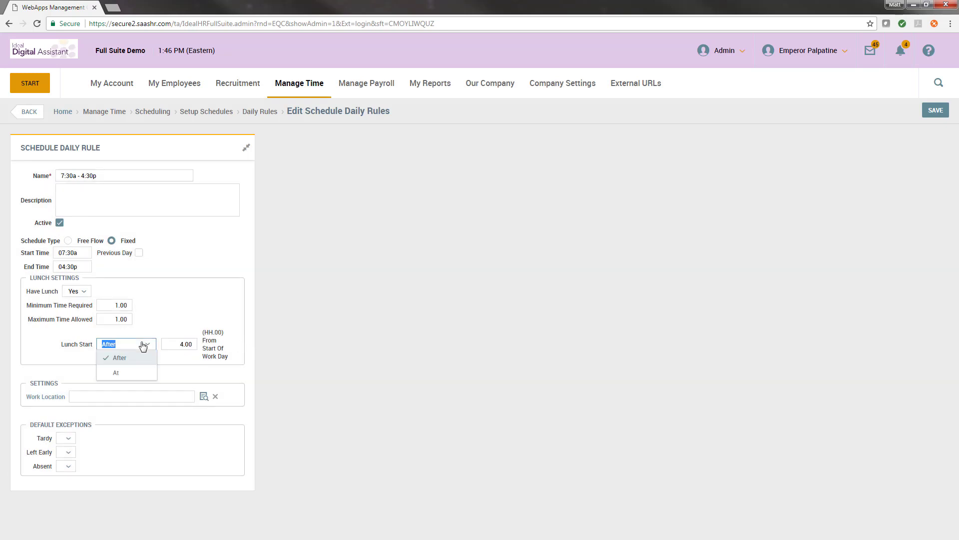
pyautogui.click(135, 374)
pyautogui.click(188, 333)
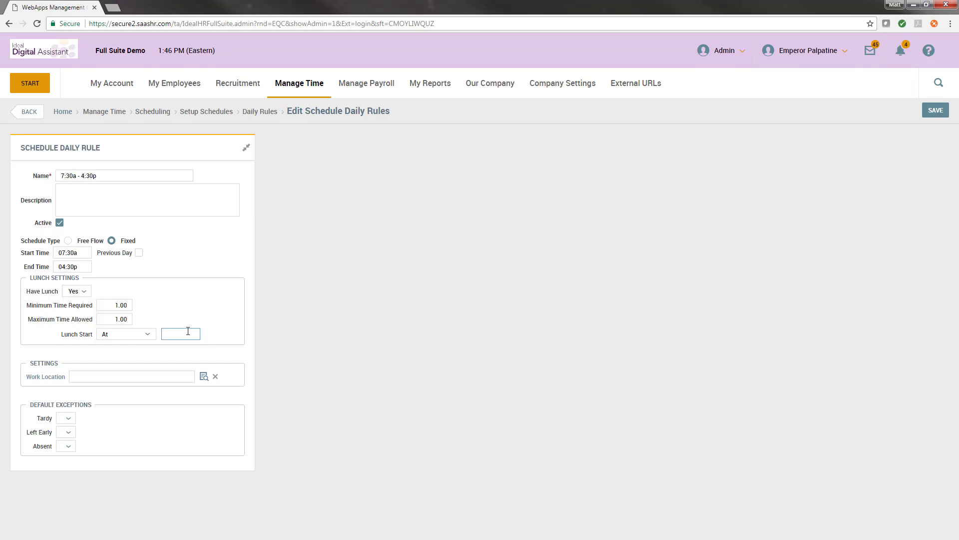
pyautogui.write('11:30a')
pyautogui.click(241, 338)
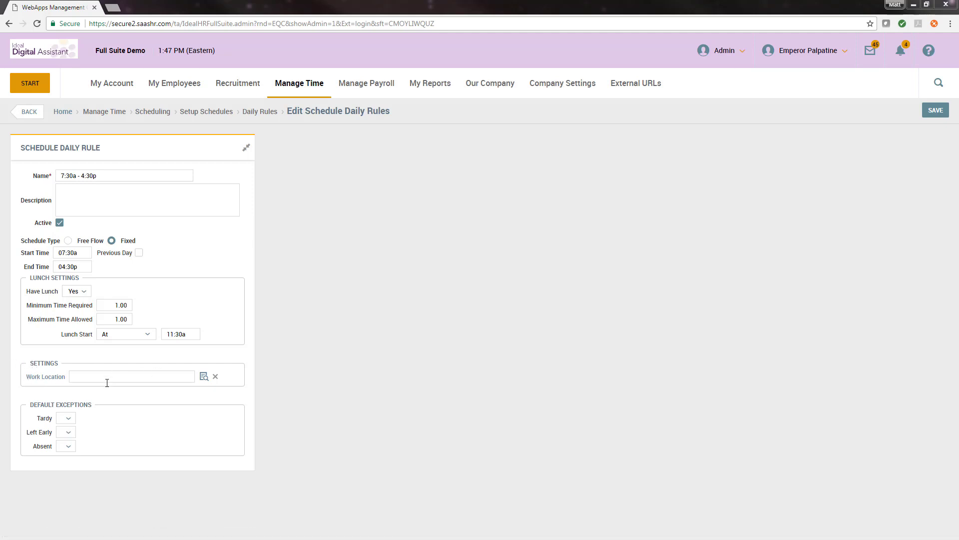
# View the work location choices without picking one, and examine the default exceptions settings
pyautogui.click(204, 376)
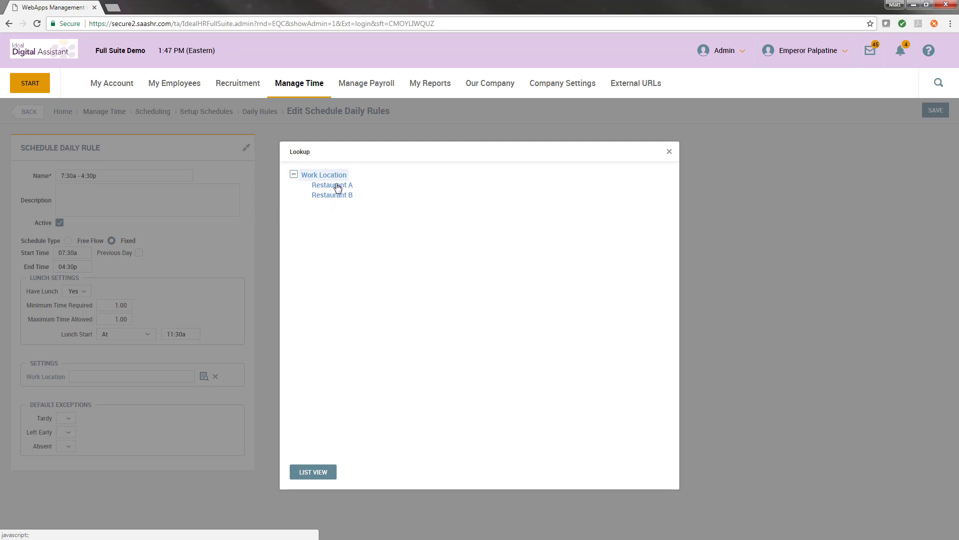
pyautogui.click(271, 342)
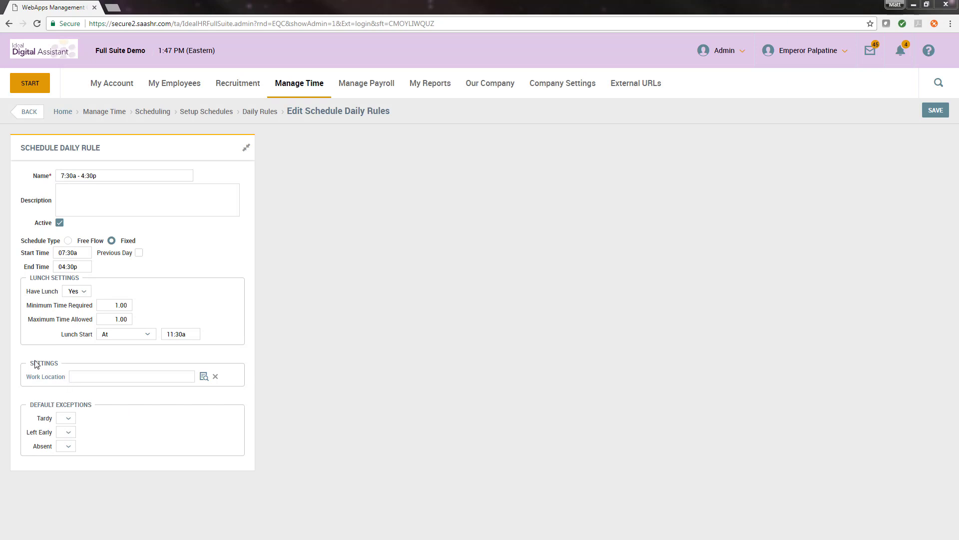
pyautogui.moveTo(31, 404); pyautogui.dragTo(94, 404)
pyautogui.click(94, 405)
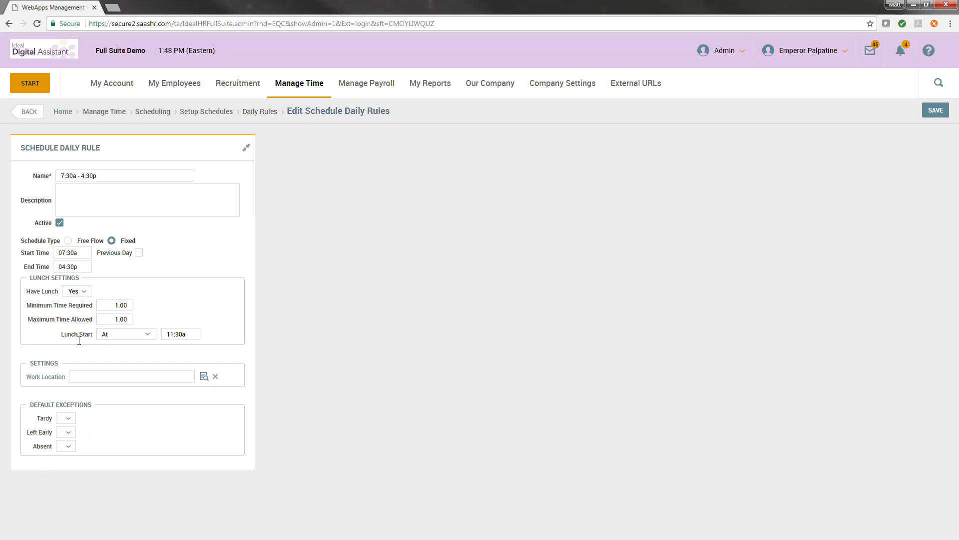
# Save the daily rule and review the setting for the date from which changes apply to existing schedules
pyautogui.click(935, 110)
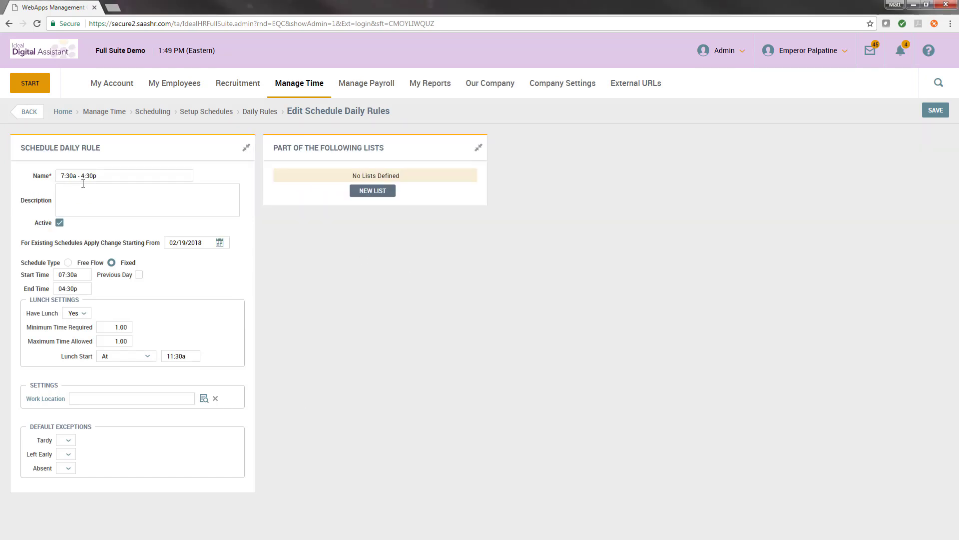
pyautogui.doubleClick(26, 245)
pyautogui.moveTo(36, 248); pyautogui.dragTo(162, 248)
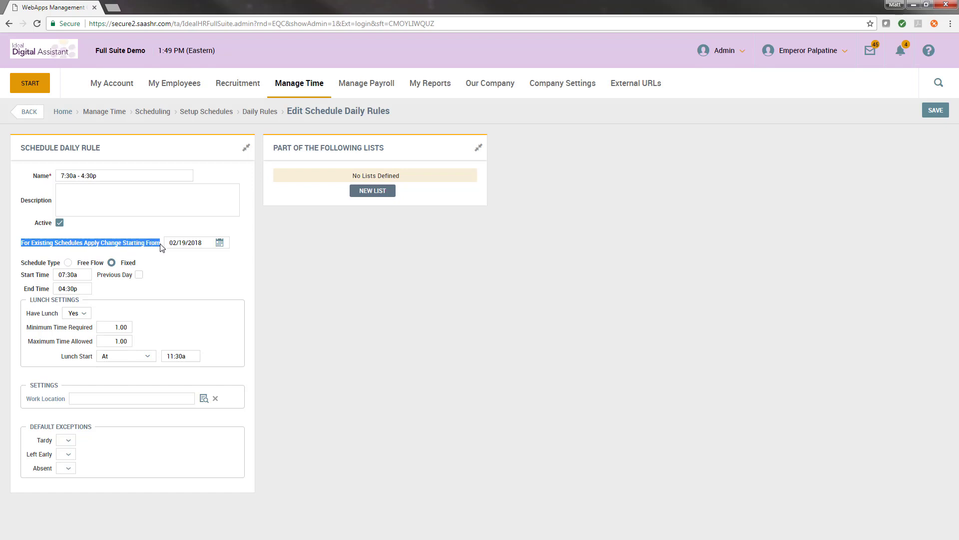
# Pick 02/19/2018 as the date from which changes apply to existing schedules
pyautogui.click(161, 248)
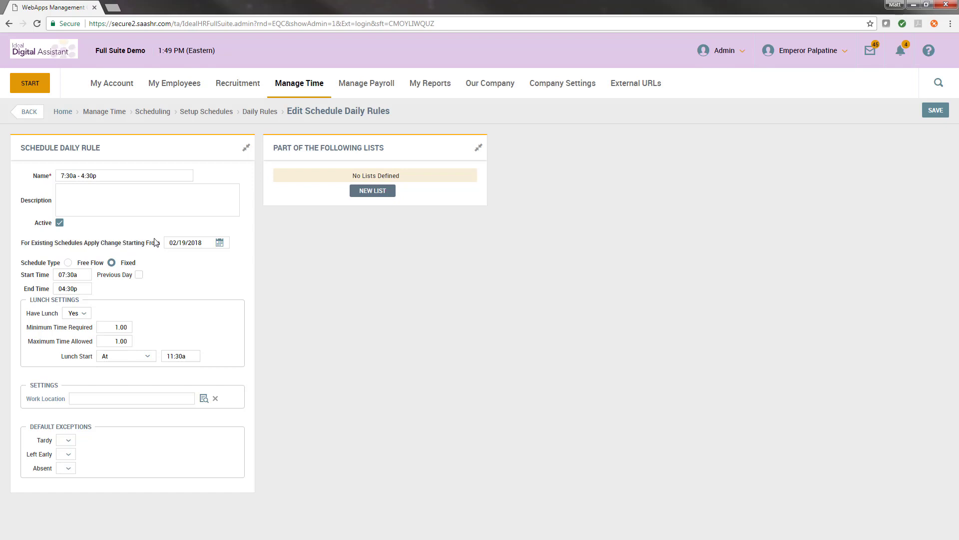
pyautogui.tripleClick(197, 247)
pyautogui.click(197, 245)
pyautogui.click(179, 356)
pyautogui.click(208, 262)
pyautogui.click(199, 243)
pyautogui.click(221, 244)
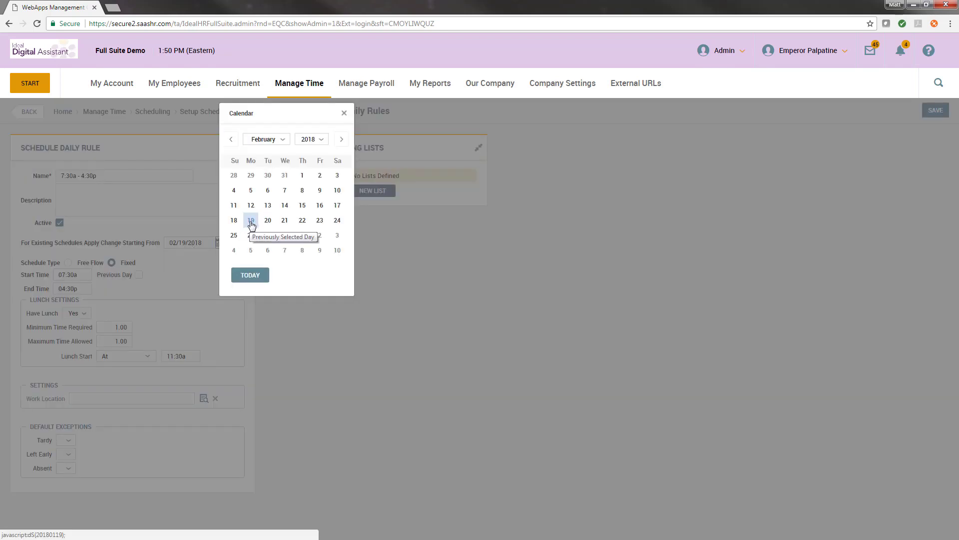
pyautogui.click(252, 220)
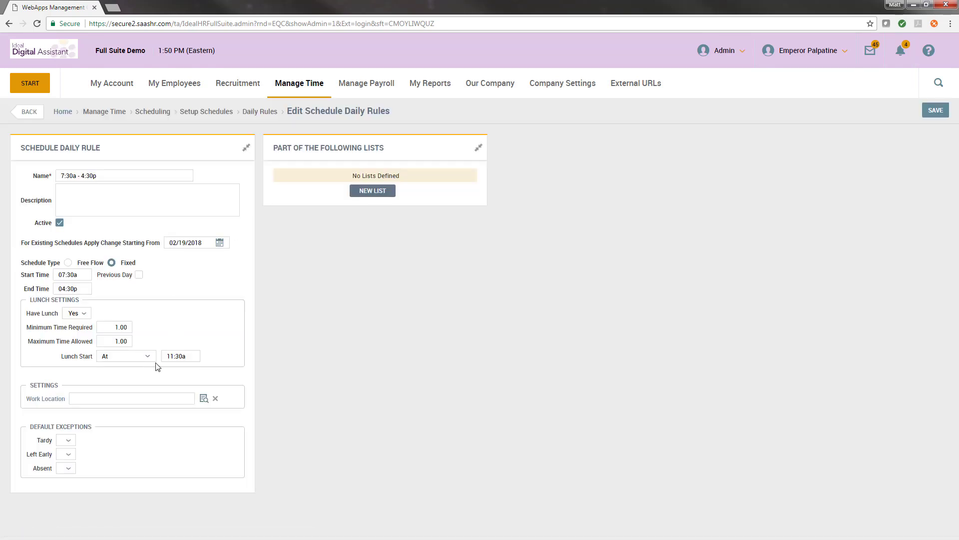
# Set the lunch start time to 12:30p and save the daily rule
pyautogui.click(192, 354)
pyautogui.tripleClick(192, 354)
pyautogui.write('12:30p')
pyautogui.click(218, 348)
pyautogui.click(935, 110)
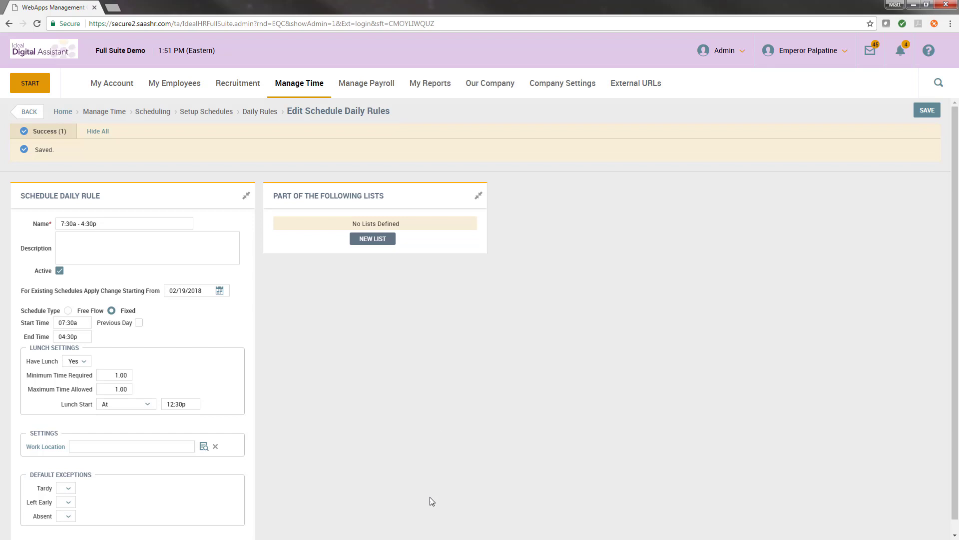
# Go to the work schedules setup under time management scheduling and start a new work schedule profile
pyautogui.click(303, 88)
pyautogui.click(38, 144)
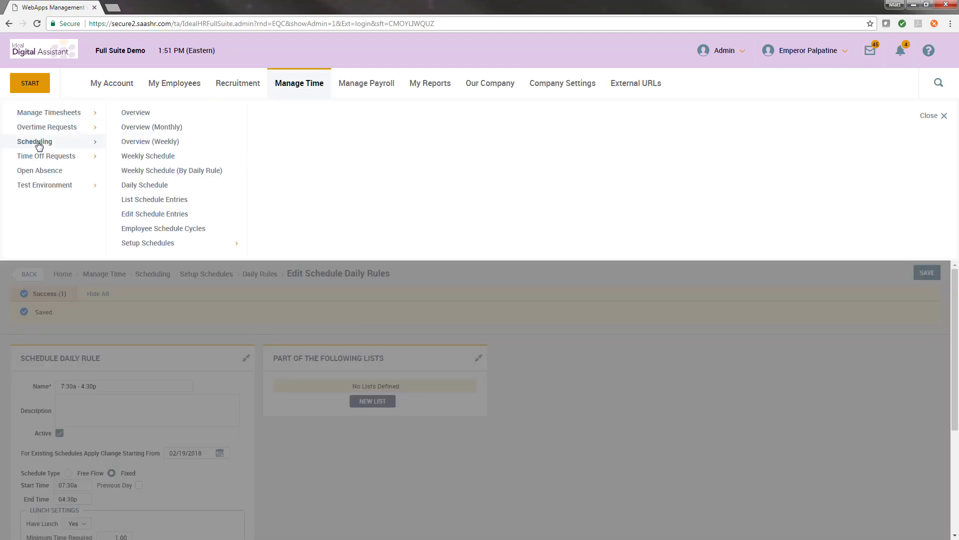
pyautogui.click(182, 243)
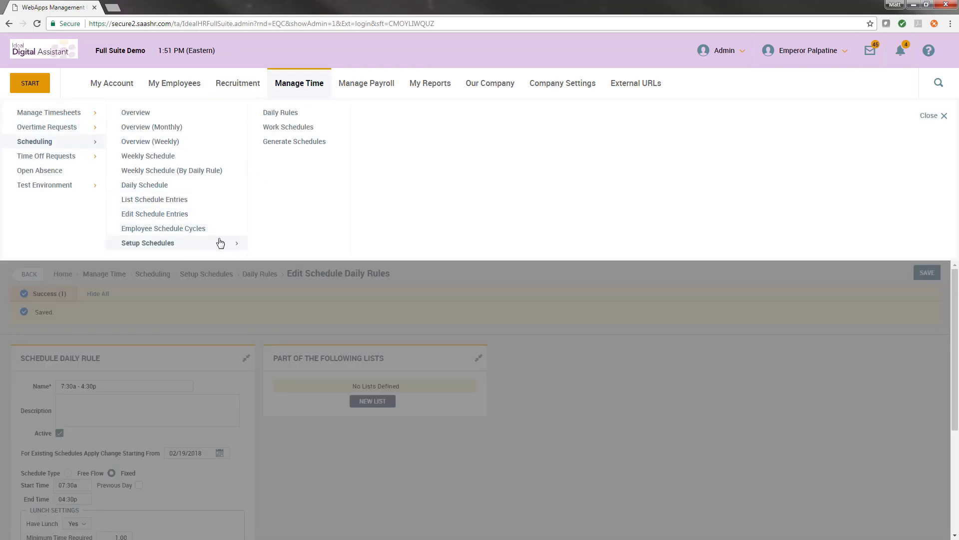
pyautogui.click(286, 131)
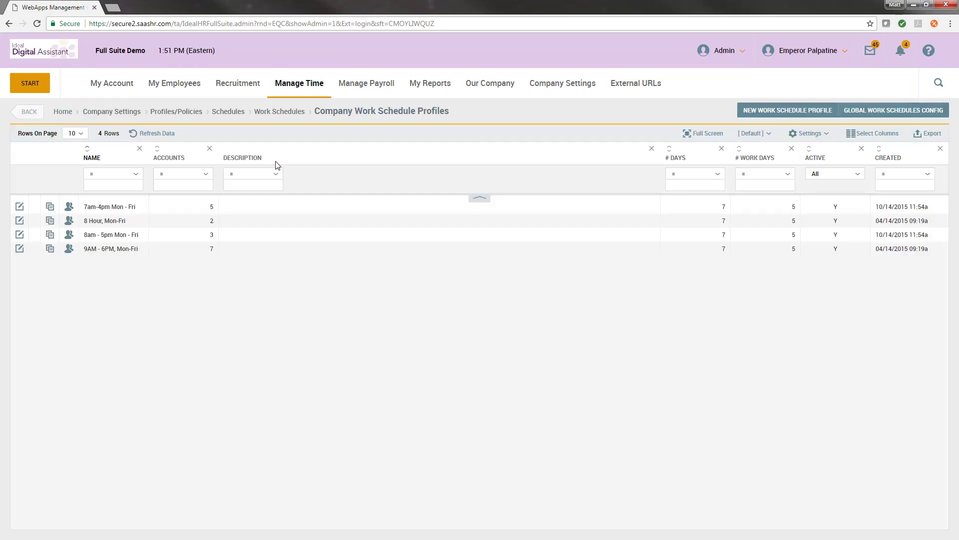
pyautogui.click(773, 112)
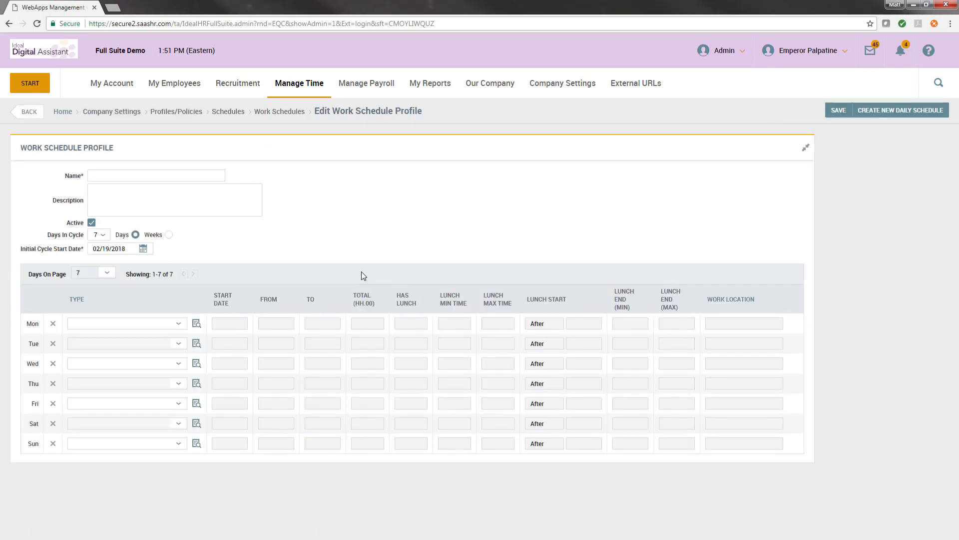
# Name the work schedule profile "7:30a - 4:30p, M T W Th F" and leave its description empty
pyautogui.click(123, 175)
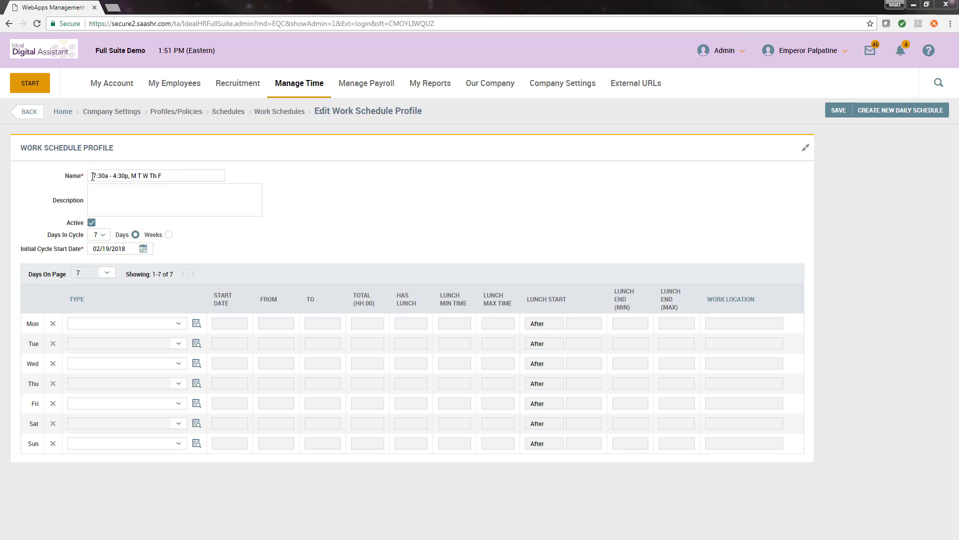
pyautogui.moveTo(93, 176); pyautogui.dragTo(128, 177)
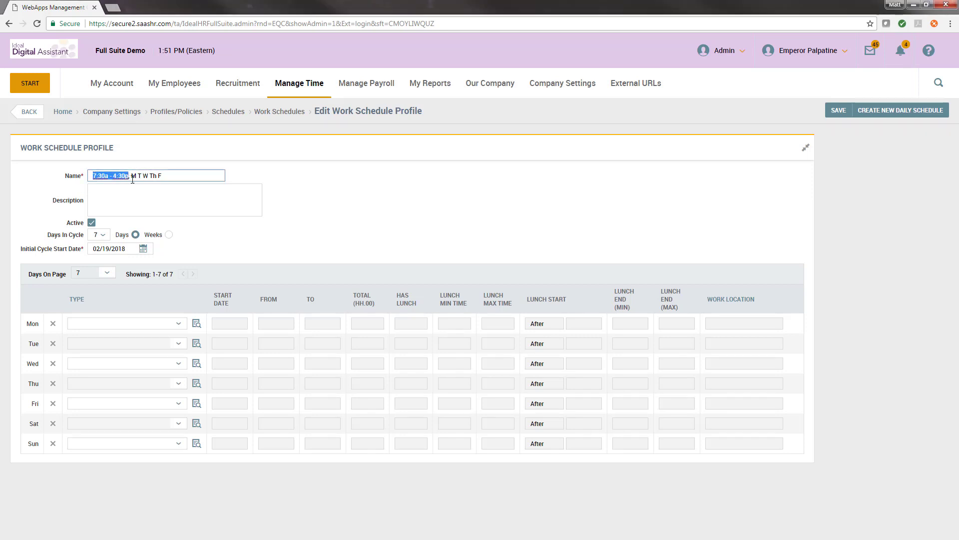
pyautogui.click(133, 178)
pyautogui.click(187, 178)
pyautogui.moveTo(185, 175); pyautogui.dragTo(74, 184)
pyautogui.click(115, 207)
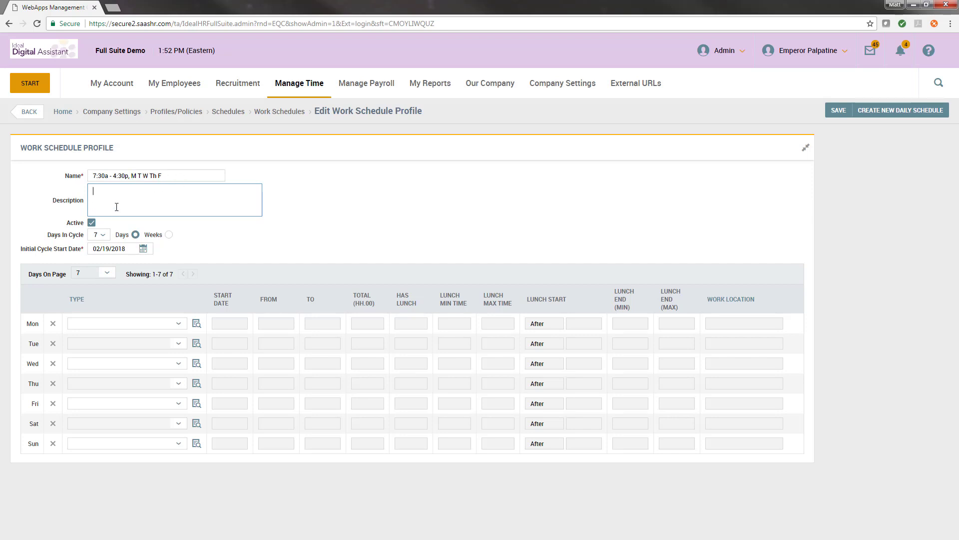
# Examine the cycle length choices in days and in weeks, keeping the cycle at 7 days
pyautogui.moveTo(49, 235); pyautogui.dragTo(85, 242)
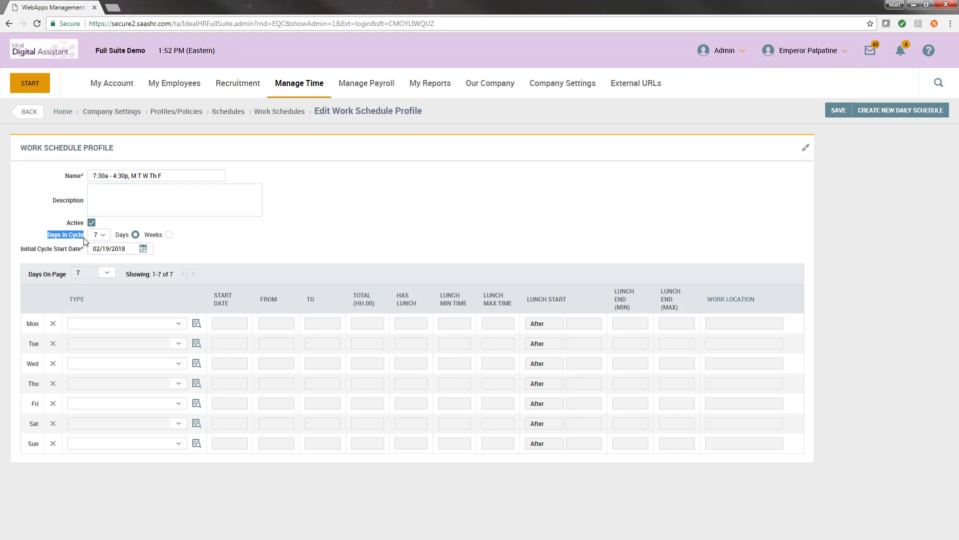
pyautogui.click(85, 242)
pyautogui.click(95, 238)
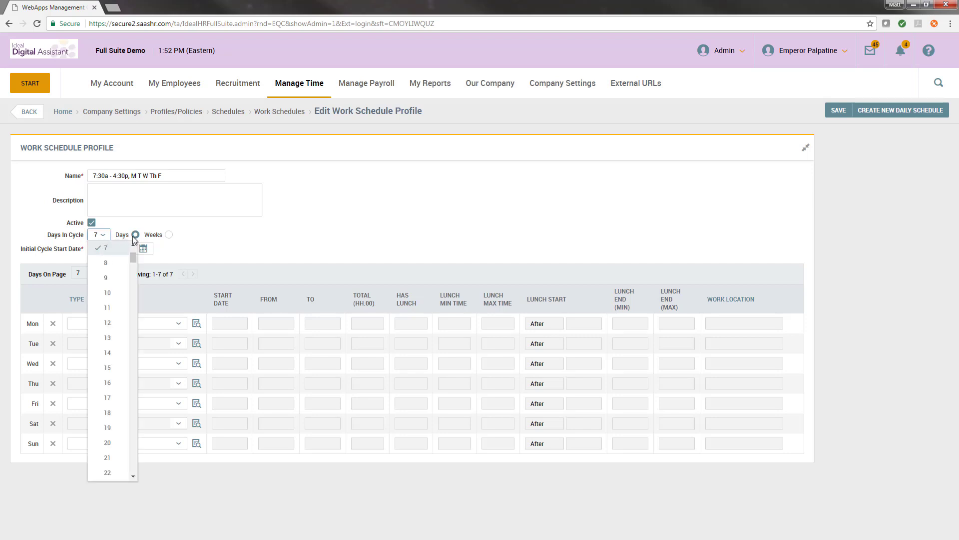
pyautogui.click(125, 226)
pyautogui.click(103, 239)
pyautogui.click(177, 242)
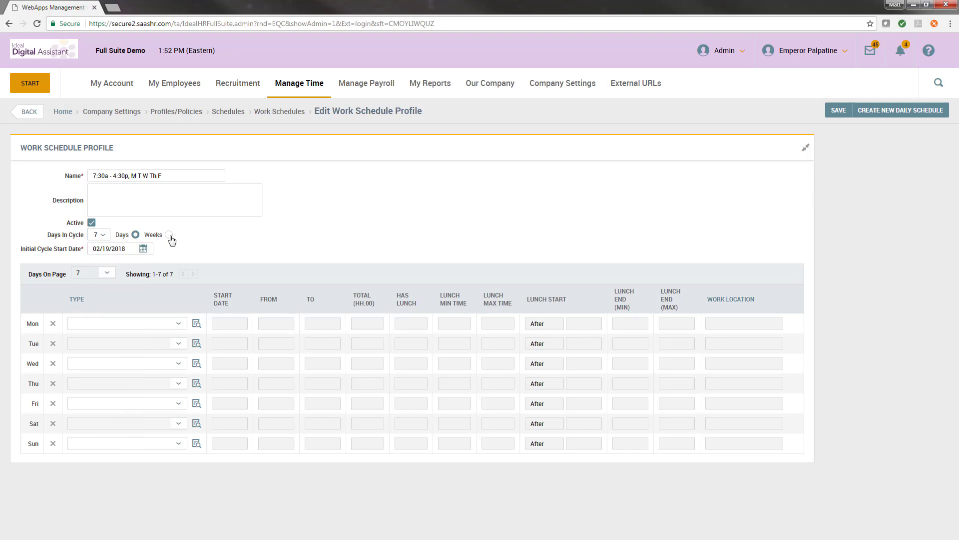
pyautogui.click(170, 235)
pyautogui.click(105, 235)
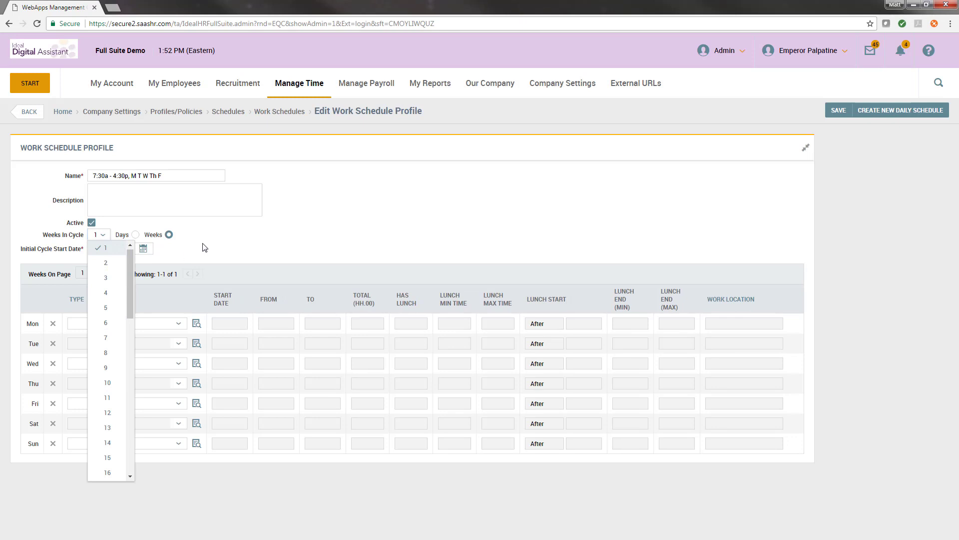
pyautogui.click(139, 241)
pyautogui.click(133, 235)
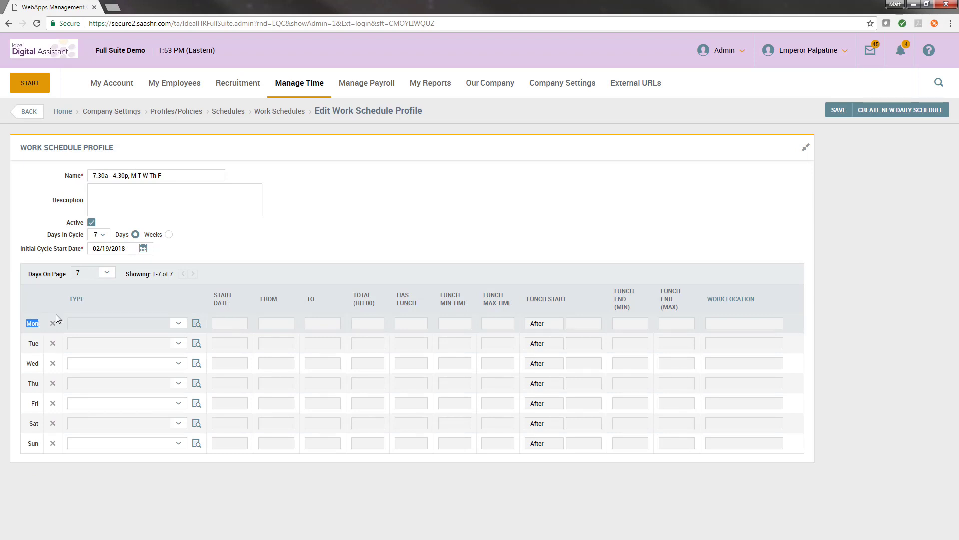
# Set the initial cycle start date to 02/18/2018 so the week begins on Sunday
pyautogui.click(143, 248)
pyautogui.click(162, 220)
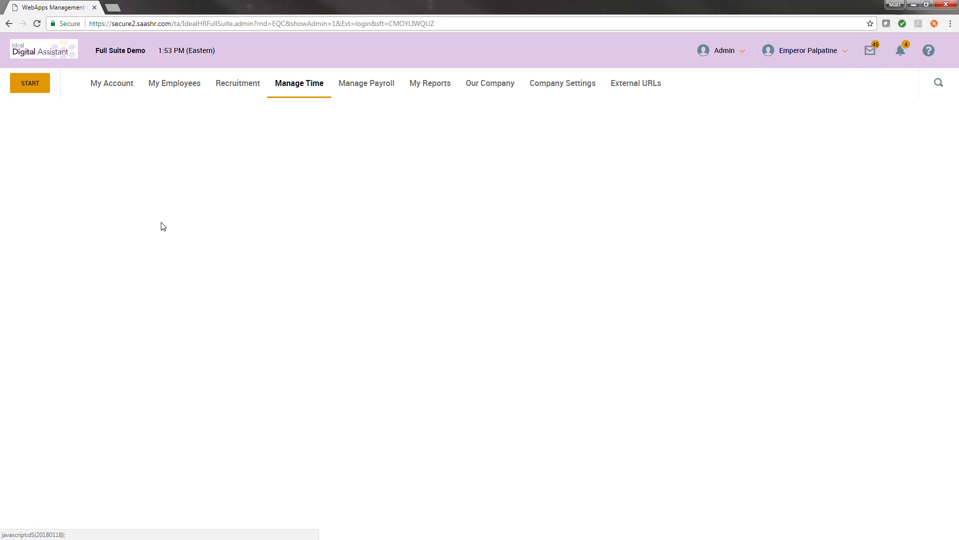
pyautogui.moveTo(29, 323); pyautogui.dragTo(41, 323)
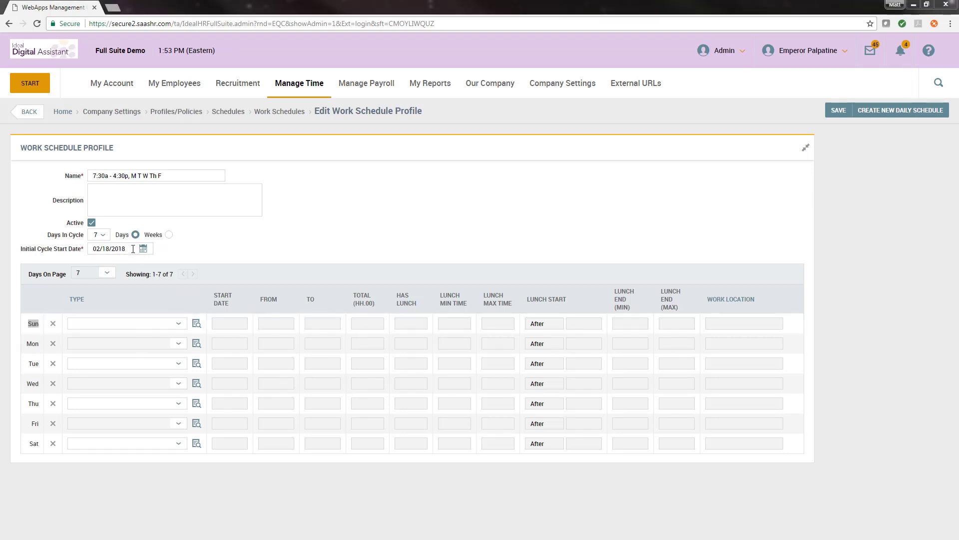
pyautogui.tripleClick(115, 248)
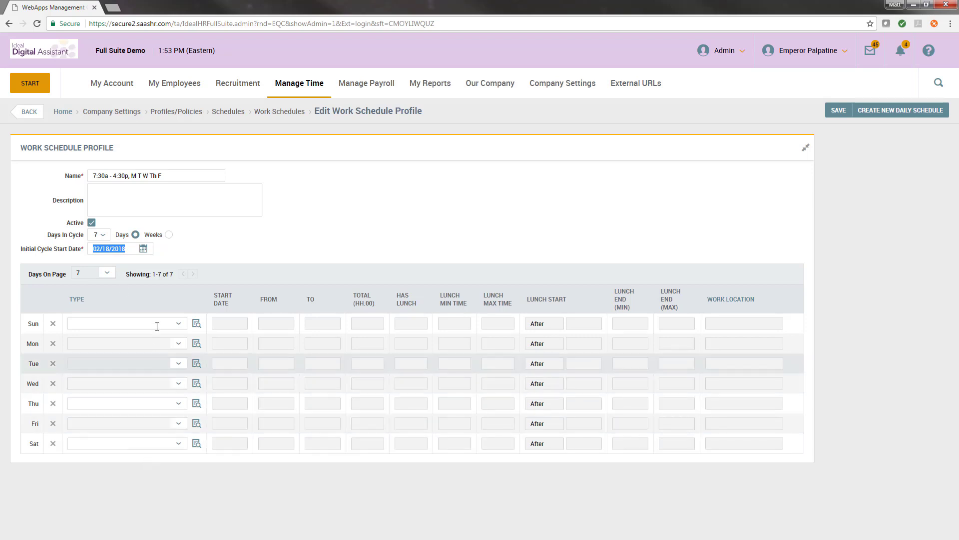
pyautogui.click(125, 249)
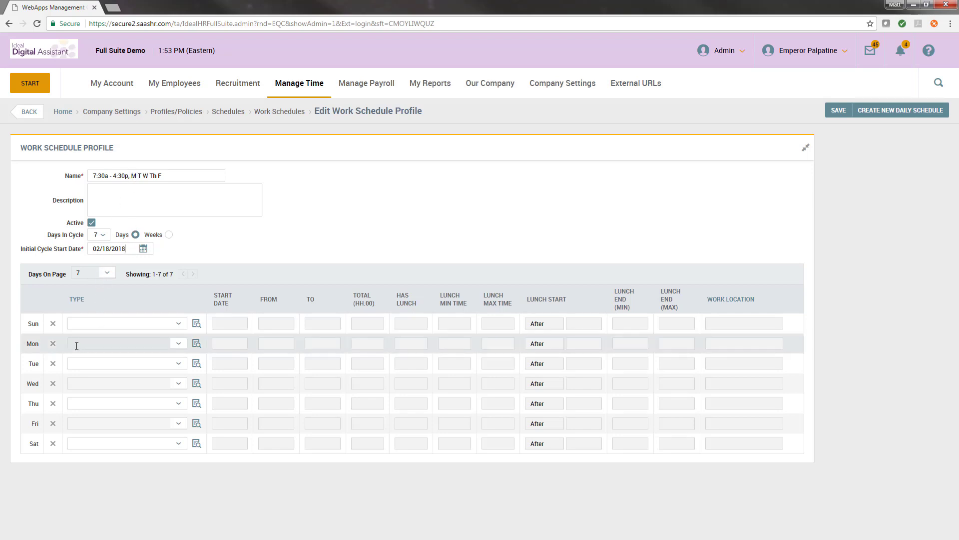
# Assign the 7:30a - 4:30p daily rule to each day from Monday through Friday
pyautogui.moveTo(75, 300); pyautogui.dragTo(119, 321)
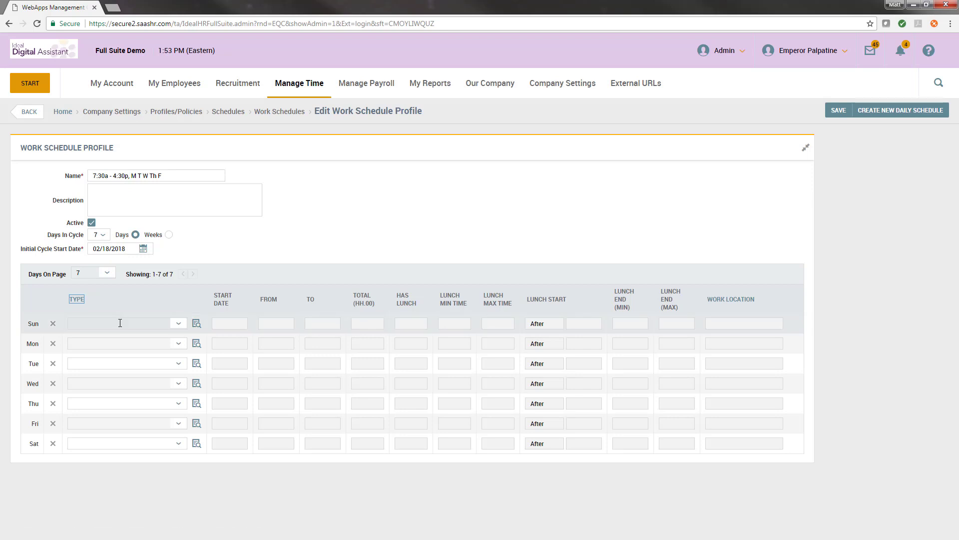
pyautogui.click(181, 343)
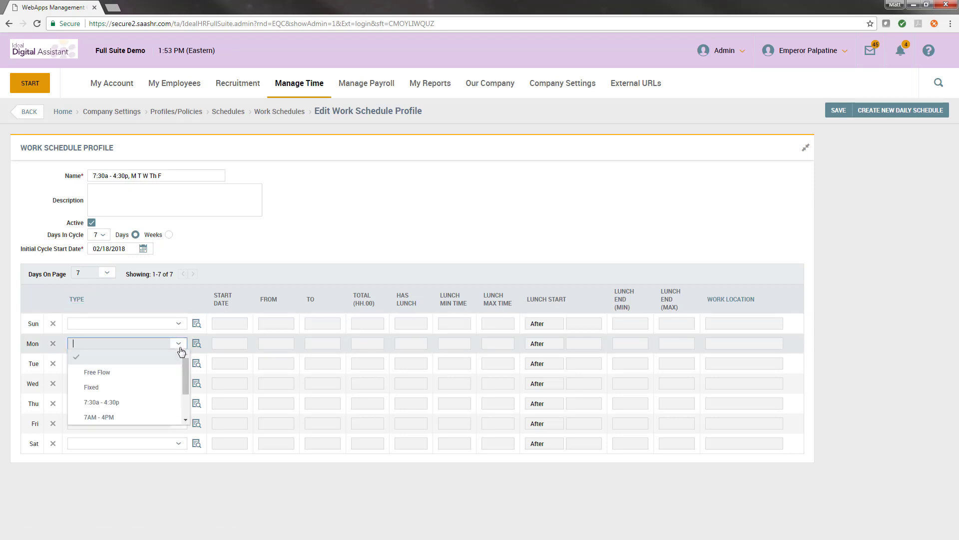
pyautogui.click(117, 407)
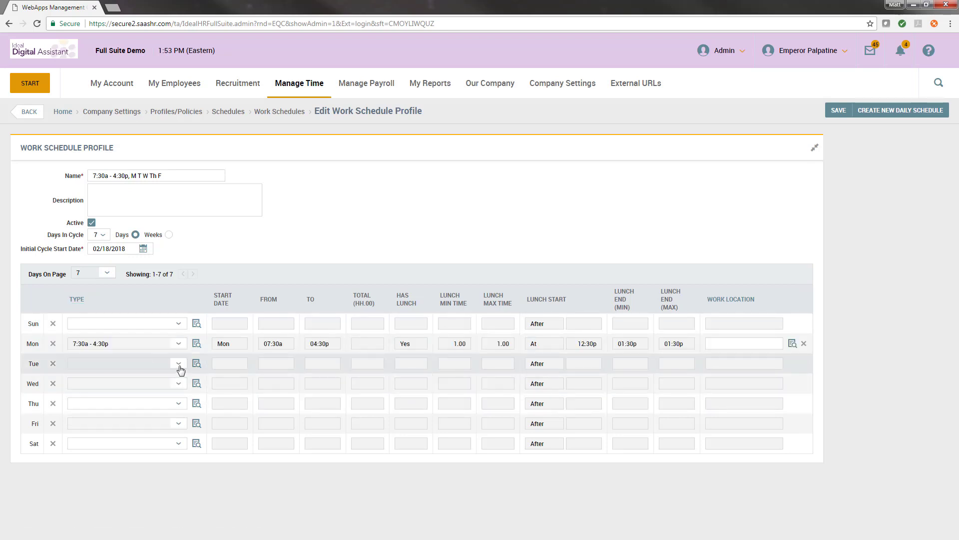
pyautogui.click(180, 369)
pyautogui.click(118, 424)
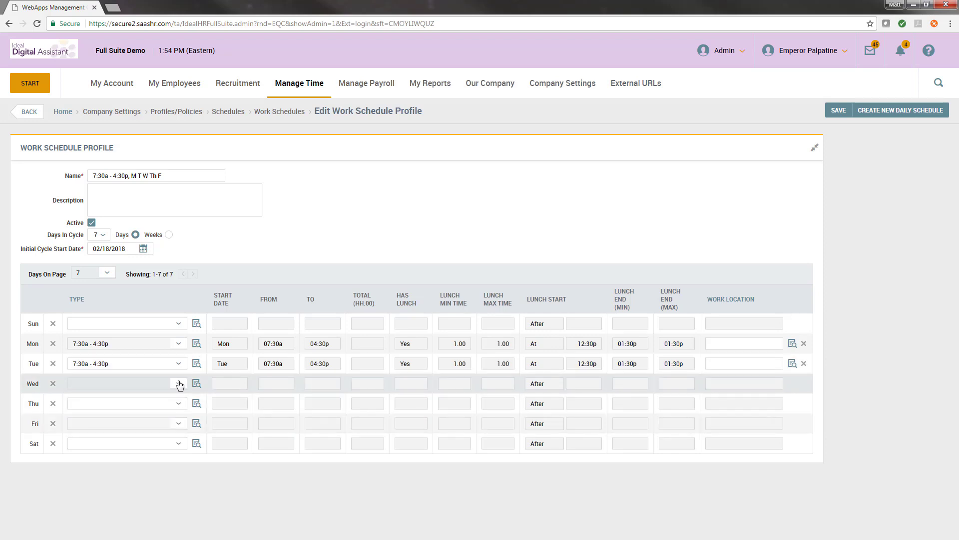
pyautogui.click(180, 385)
pyautogui.click(129, 442)
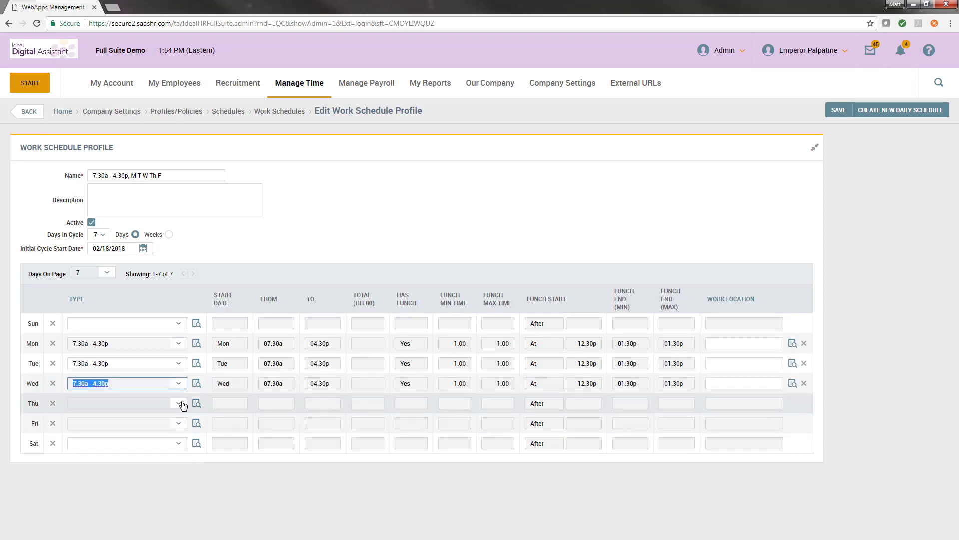
pyautogui.click(180, 403)
pyautogui.click(113, 461)
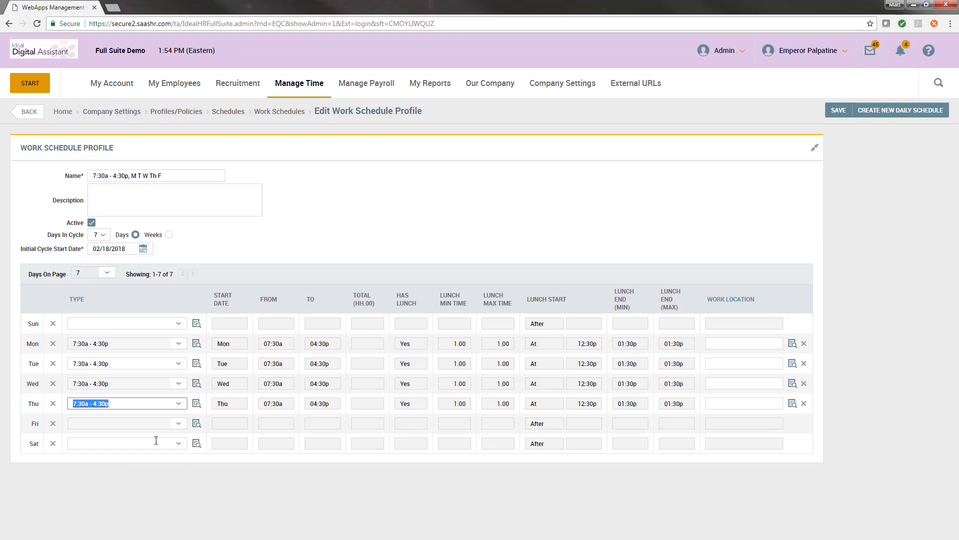
pyautogui.click(180, 424)
pyautogui.click(112, 482)
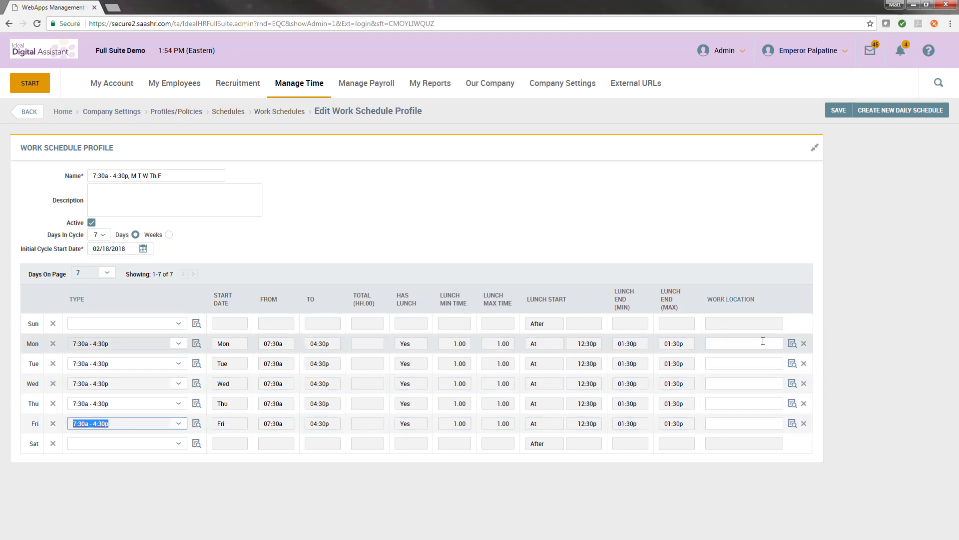
# Check Monday's lunch start time and save the work schedule profile, accepting the override of current employee schedules
pyautogui.click(595, 345)
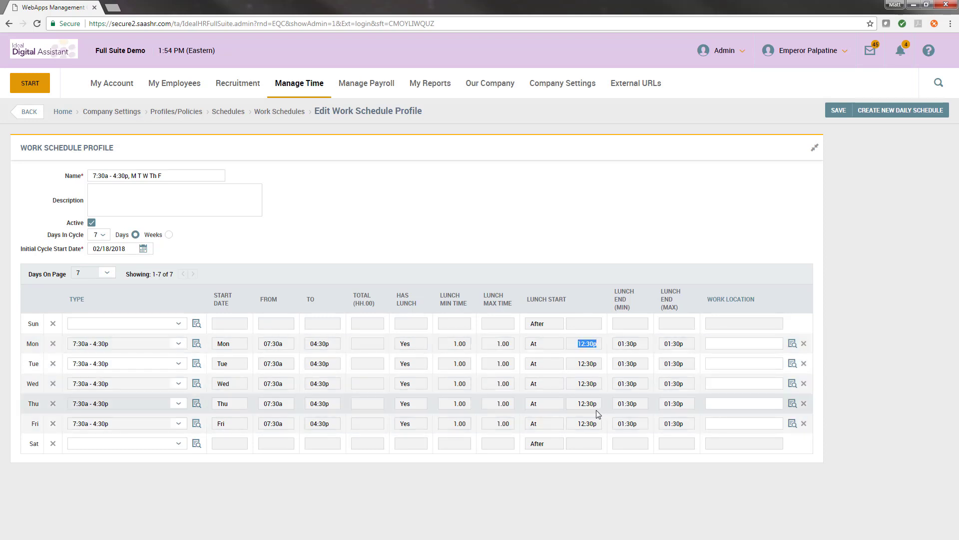
pyautogui.click(589, 490)
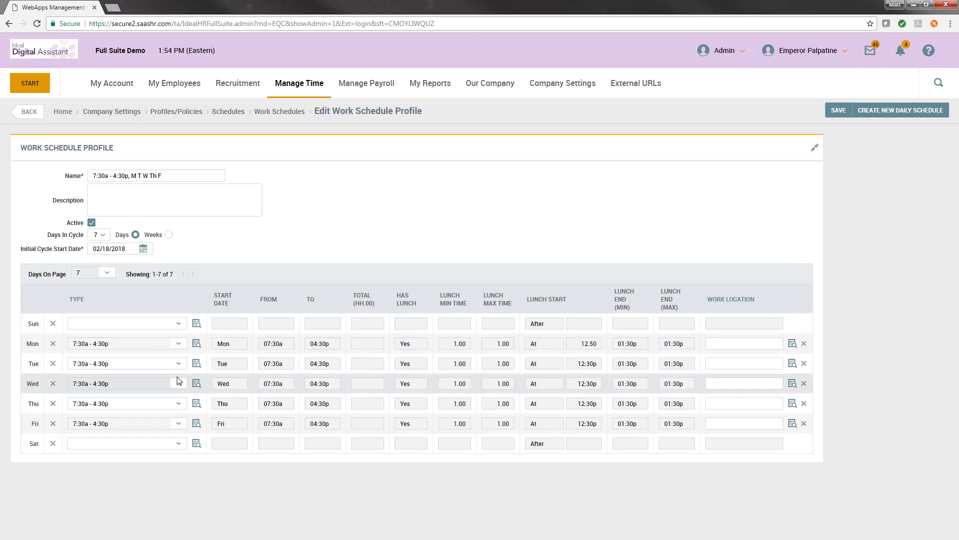
pyautogui.click(834, 116)
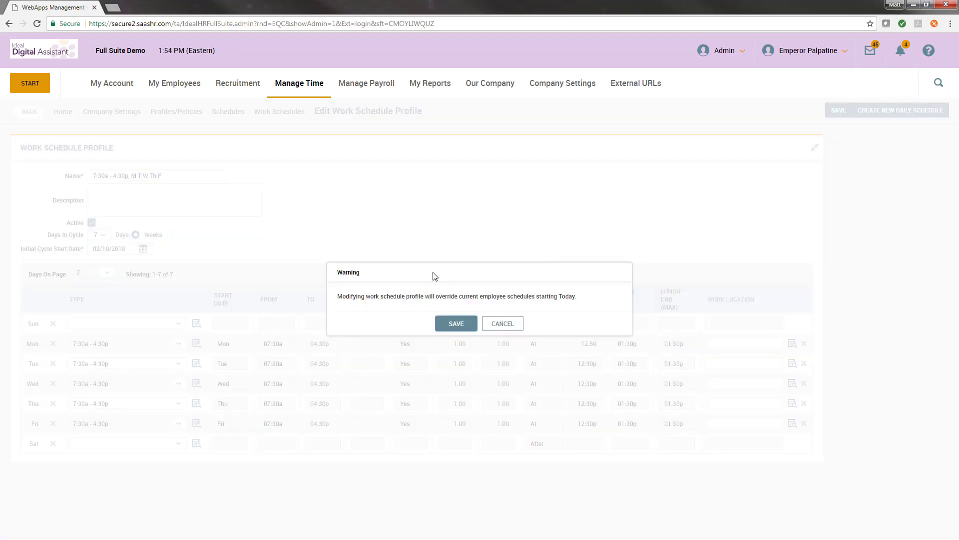
pyautogui.click(450, 326)
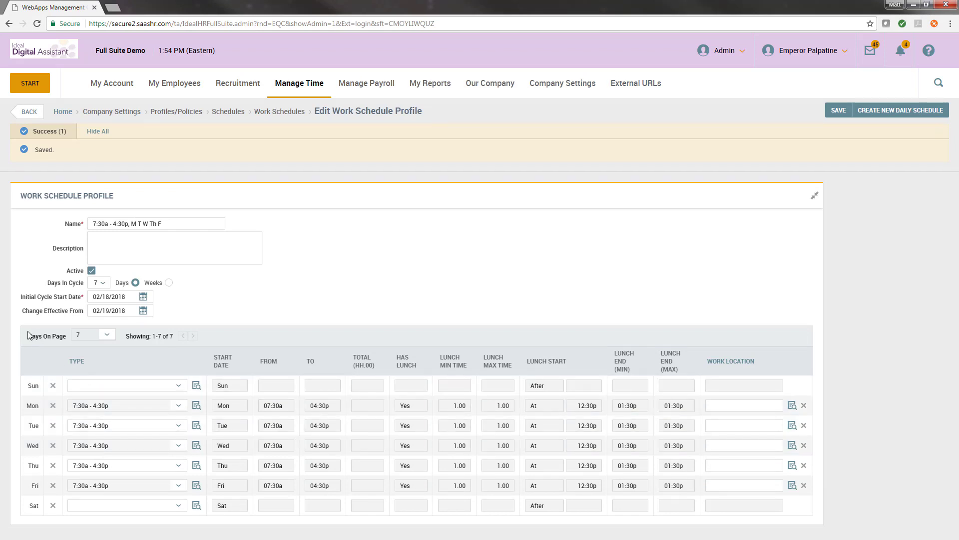
# Review the saved profile's change effective date, initial cycle start date and work location column
pyautogui.moveTo(22, 315); pyautogui.dragTo(86, 315)
pyautogui.click(128, 313)
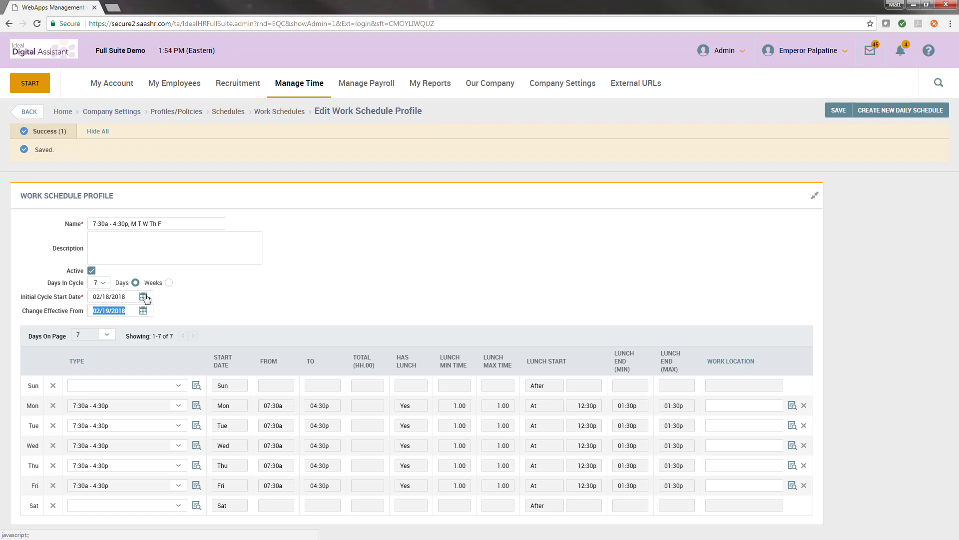
pyautogui.click(189, 300)
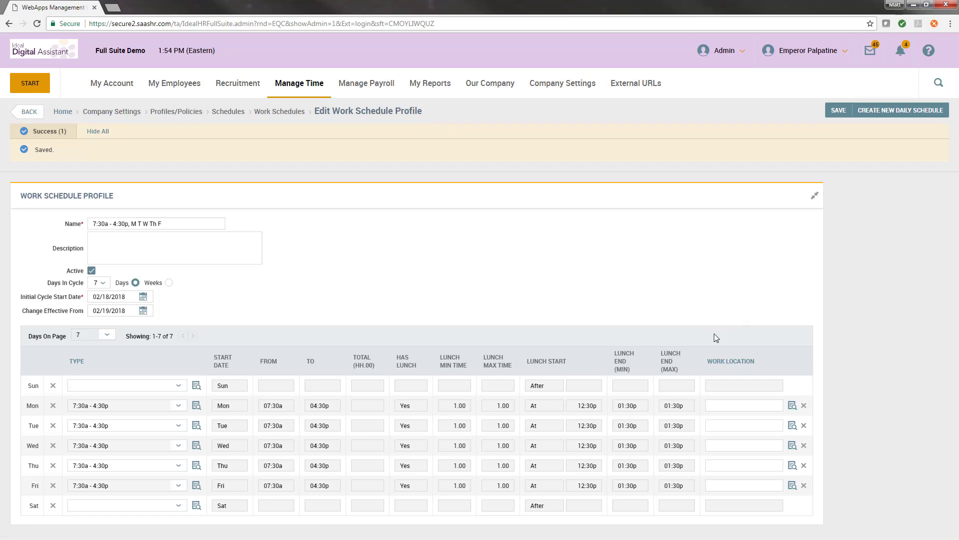
pyautogui.moveTo(742, 363); pyautogui.dragTo(706, 371)
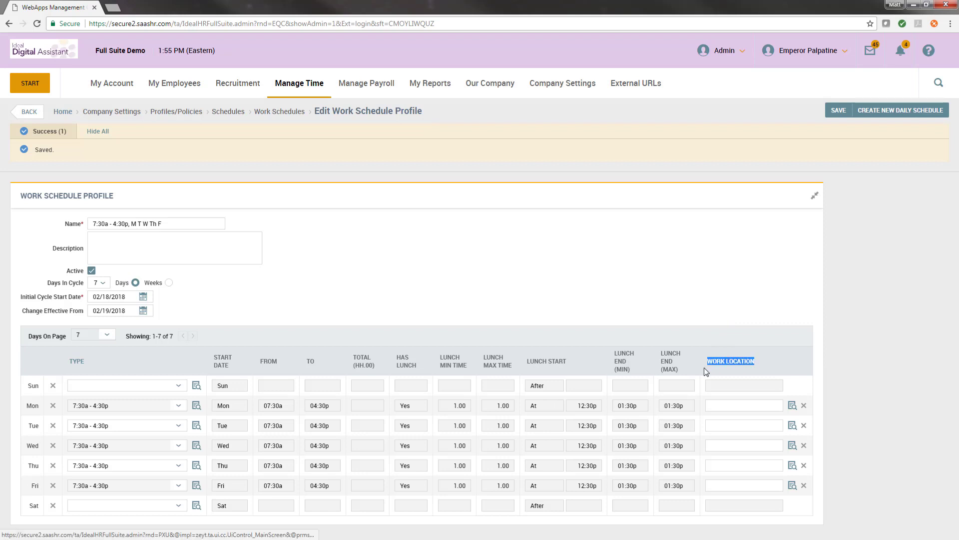
pyautogui.click(775, 359)
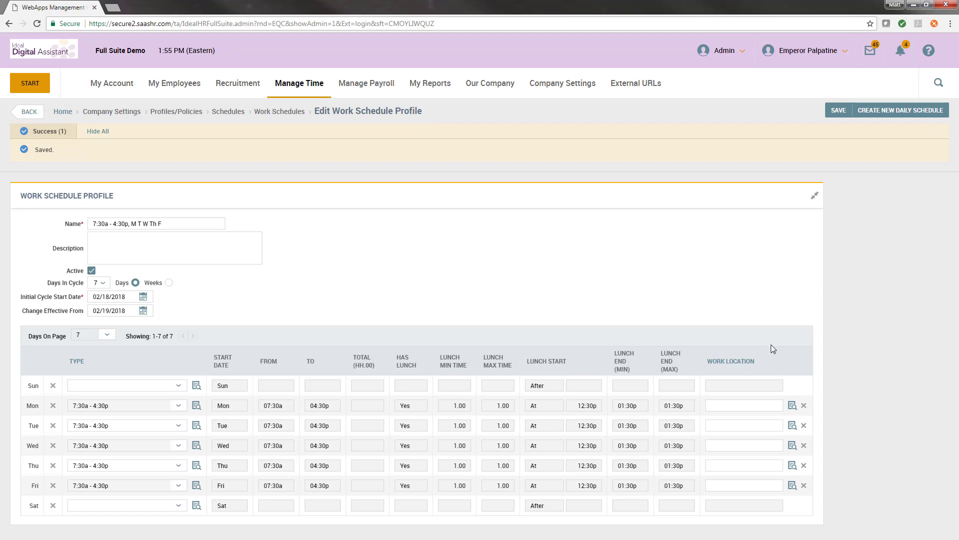
# Look up which work locations can be picked for Monday and Tuesday, without choosing one
pyautogui.click(791, 406)
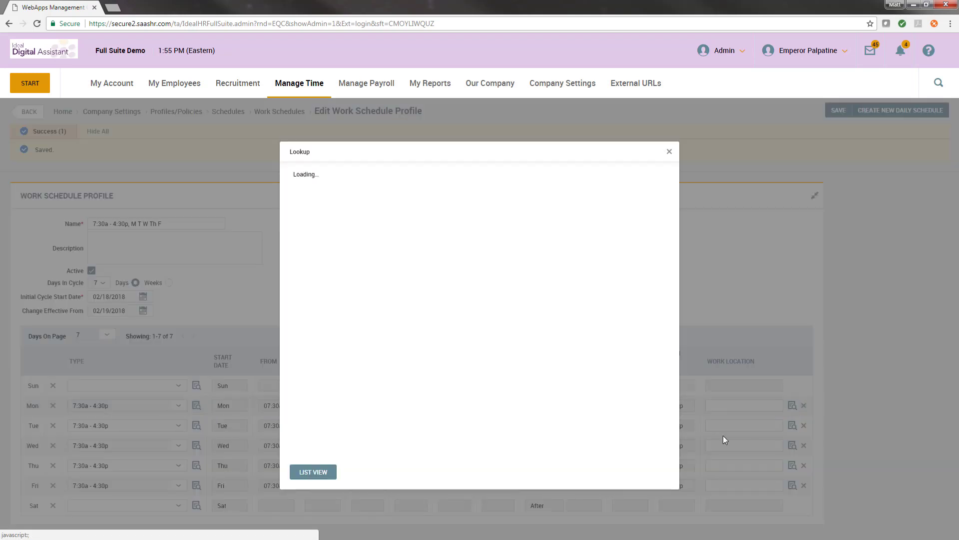
pyautogui.click(847, 366)
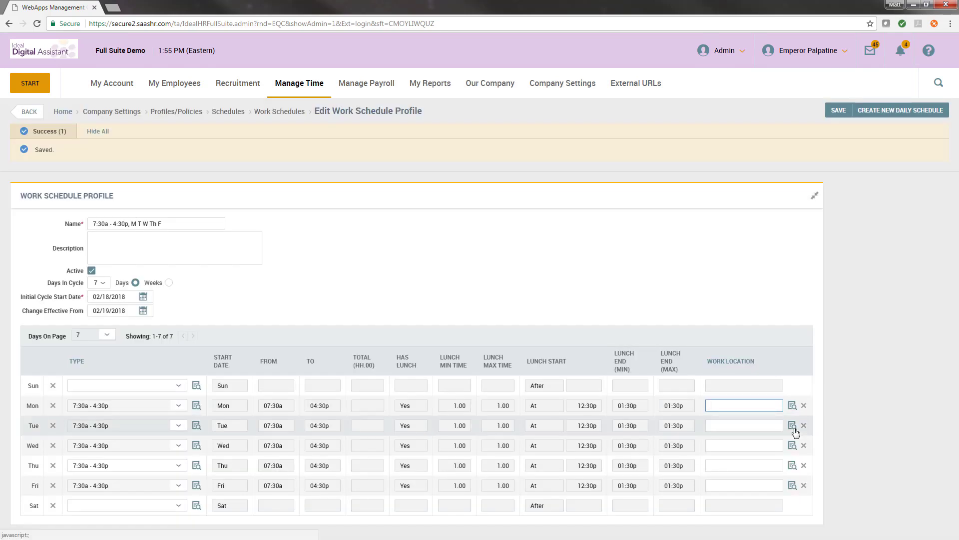
pyautogui.click(793, 425)
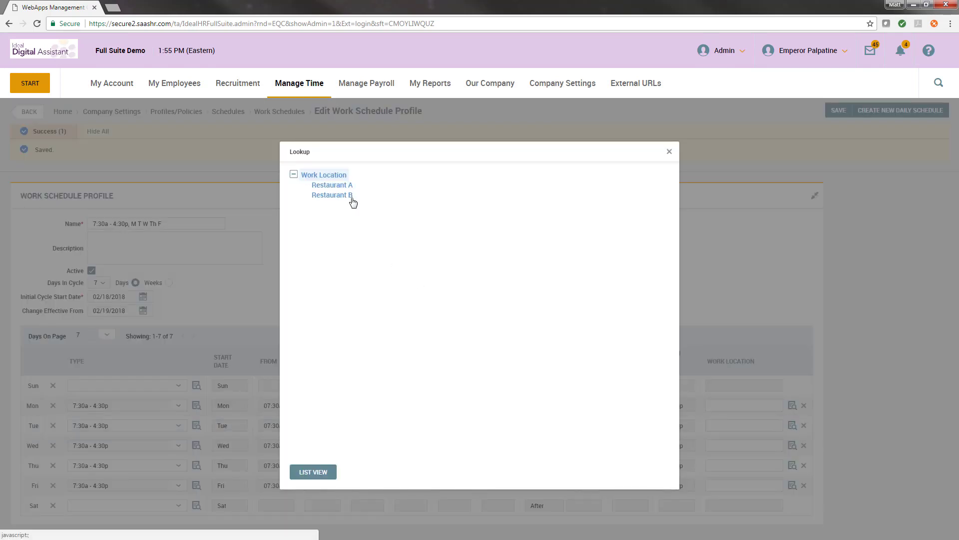
pyautogui.click(733, 308)
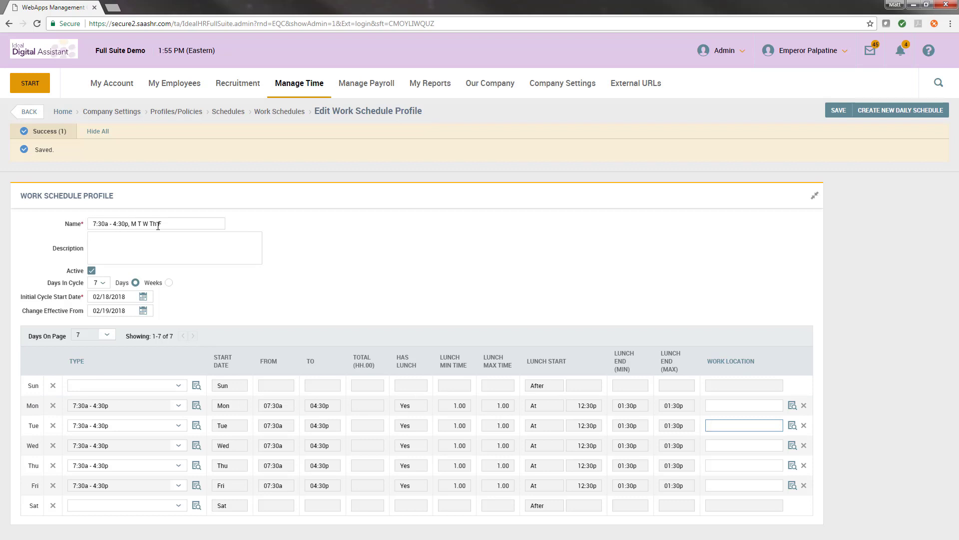
# Set the work location to Restaurant A for each day from Monday through Friday
pyautogui.click(792, 405)
pyautogui.click(327, 183)
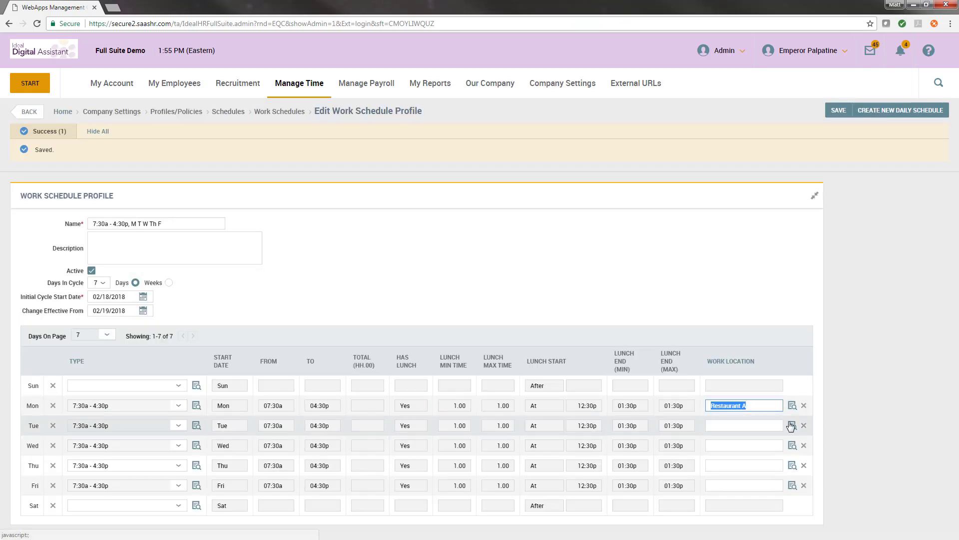
pyautogui.click(792, 425)
pyautogui.click(324, 183)
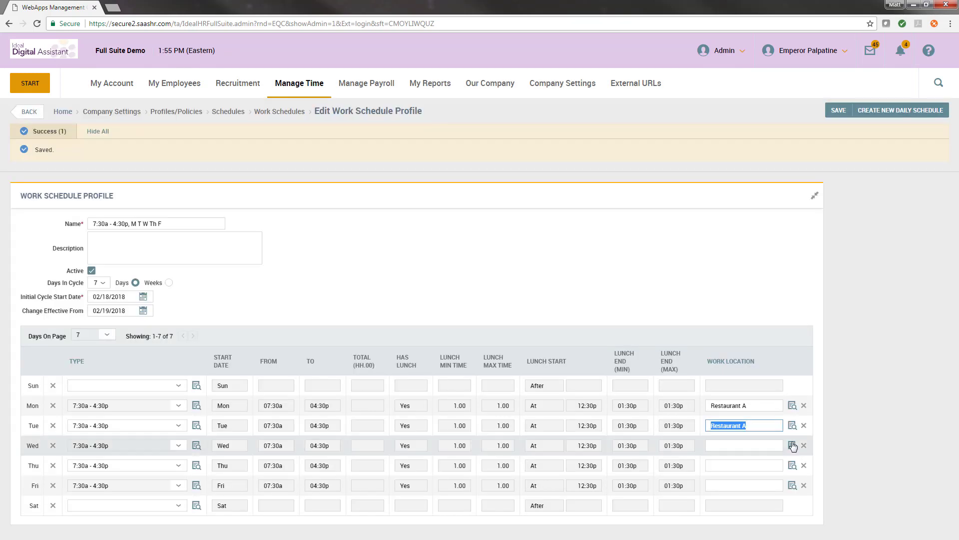
pyautogui.click(793, 445)
pyautogui.click(332, 185)
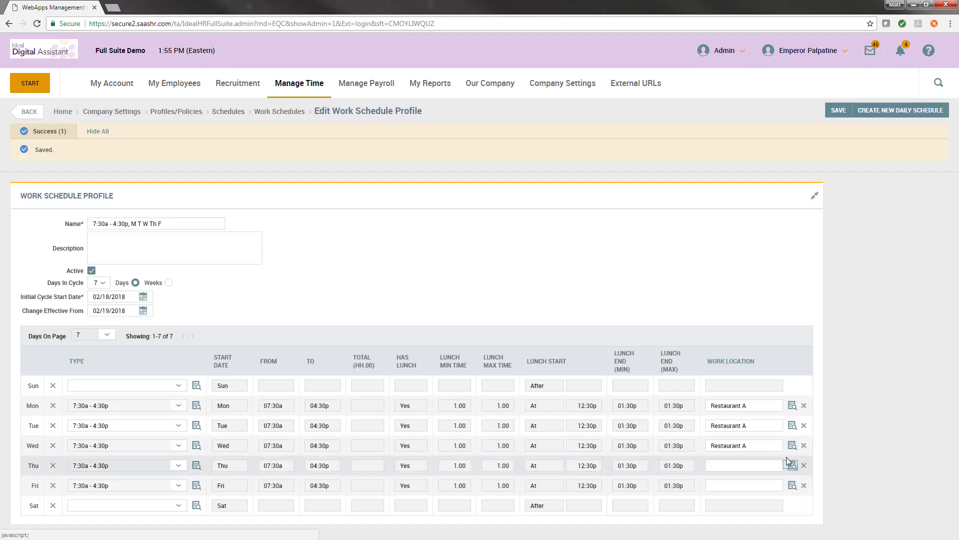
pyautogui.click(792, 465)
pyautogui.click(329, 185)
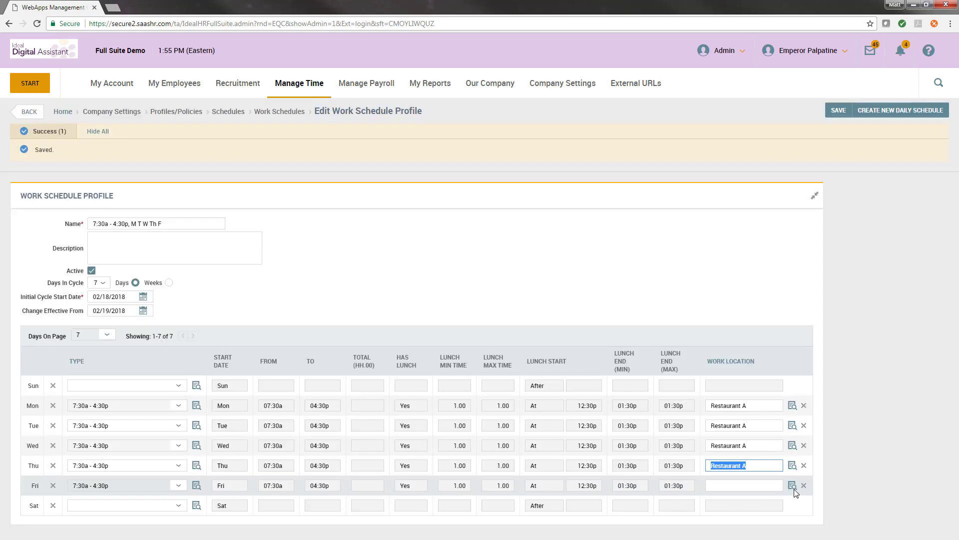
pyautogui.click(792, 485)
pyautogui.click(342, 186)
# Rename the profile "7:30a - 4:30p, M T W Th F, Rest A" and save it, accepting the override of current employee schedules
pyautogui.click(177, 222)
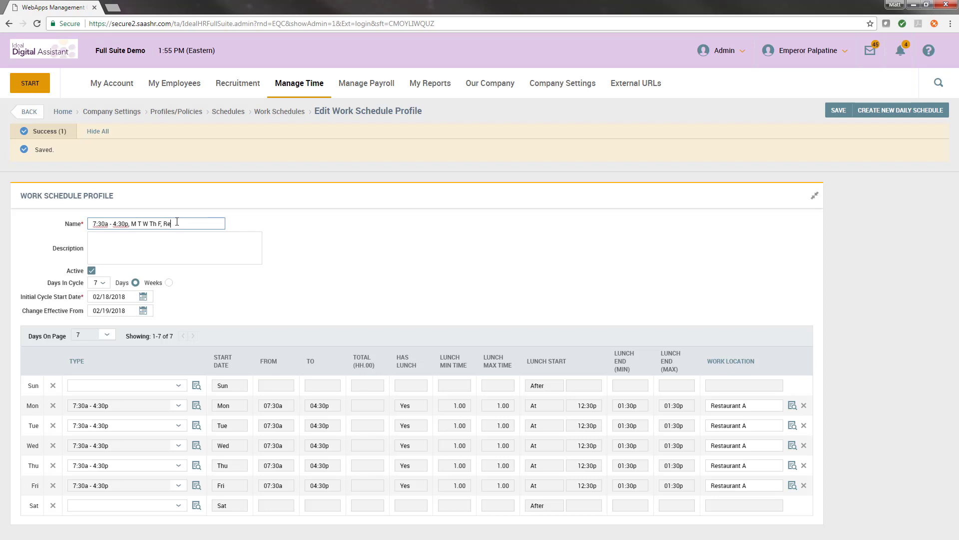
pyautogui.click(839, 110)
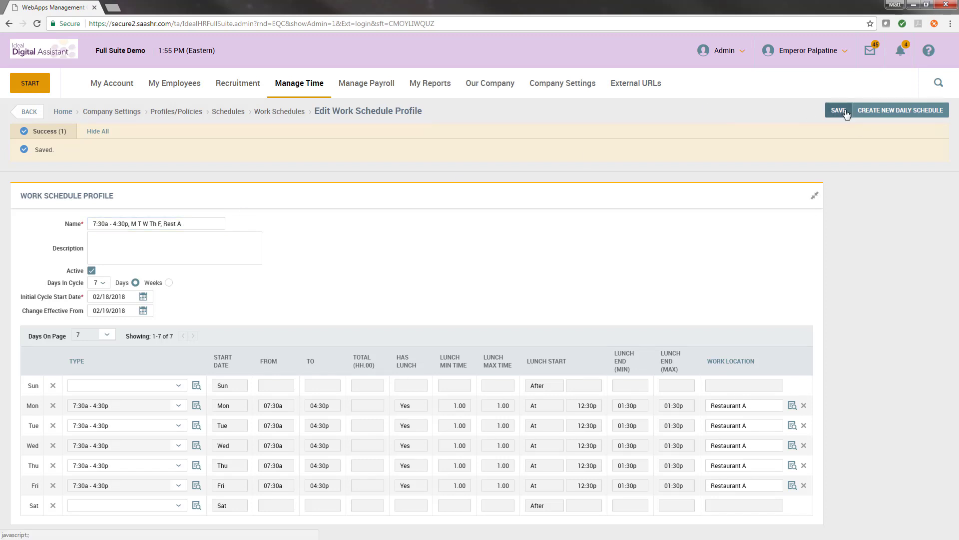
pyautogui.click(451, 325)
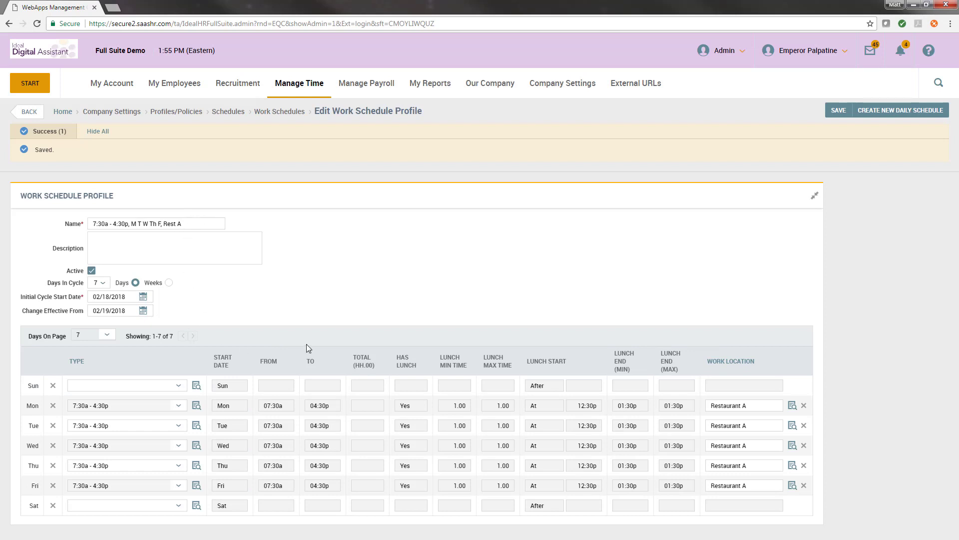
# Create a copy of the Rest A work schedule profile named "7:30a - 4:30p, M T W Th F, Rest B"
pyautogui.click(30, 112)
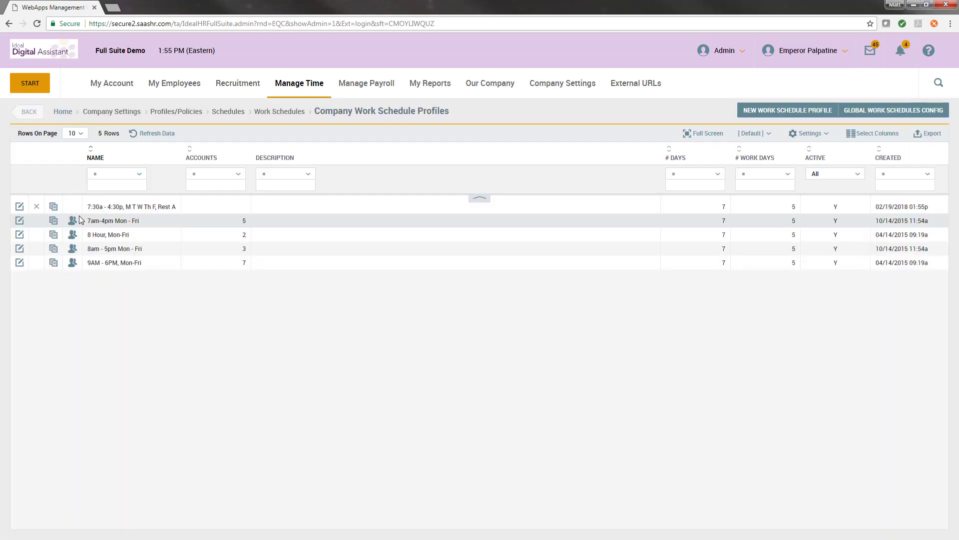
pyautogui.click(763, 112)
pyautogui.click(114, 176)
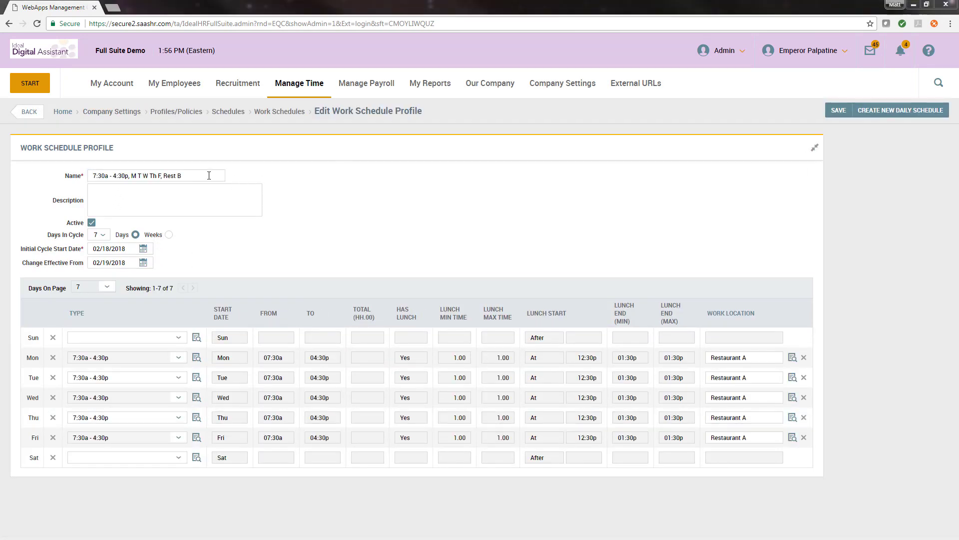
pyautogui.click(197, 177)
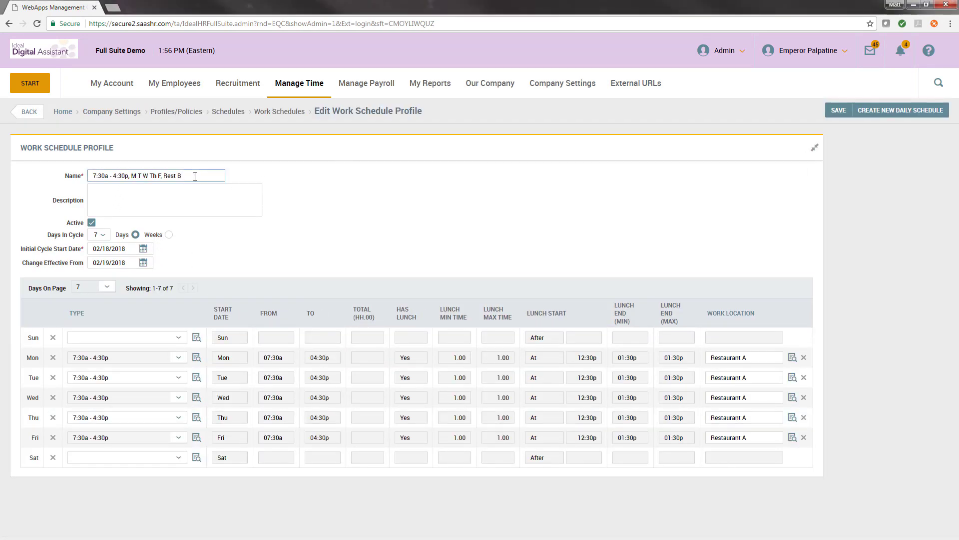
pyautogui.click(536, 217)
# Change the work location to Restaurant B for each day from Monday through Friday in the copied profile
pyautogui.click(792, 358)
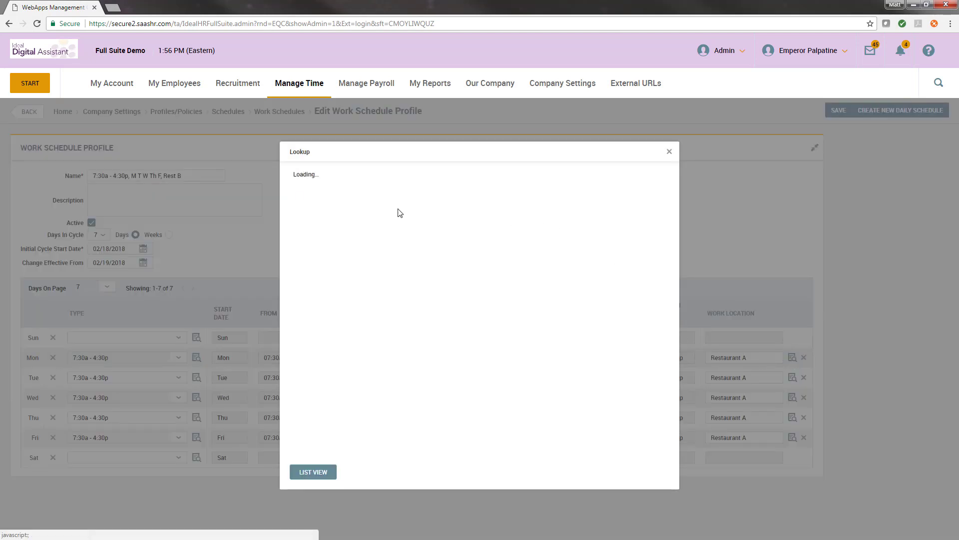
pyautogui.click(332, 195)
pyautogui.click(792, 377)
pyautogui.click(332, 195)
pyautogui.click(792, 398)
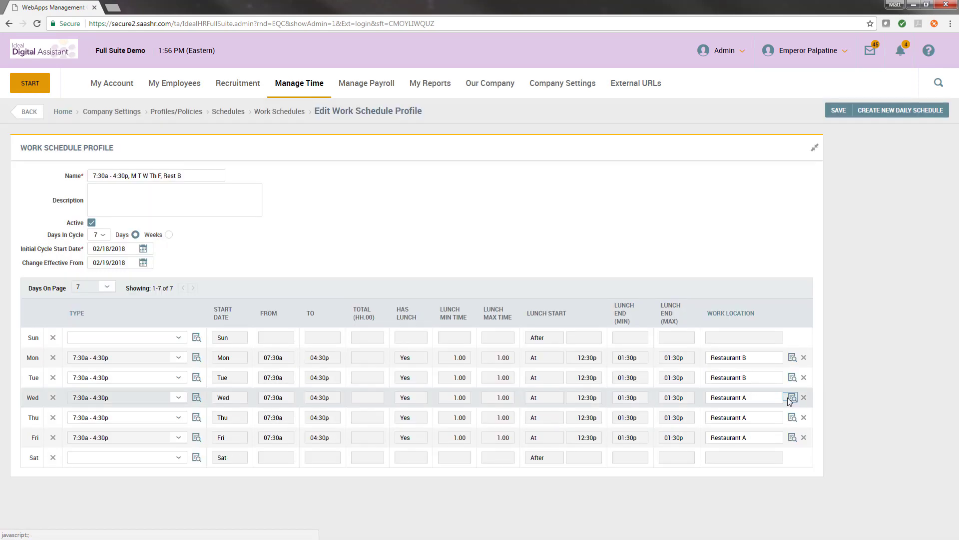
pyautogui.click(350, 196)
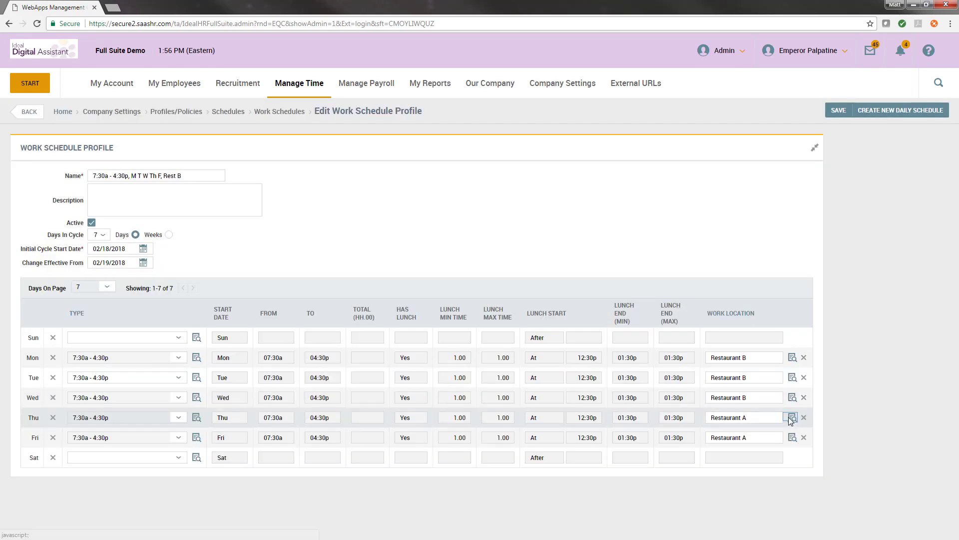
pyautogui.click(792, 417)
pyautogui.click(332, 194)
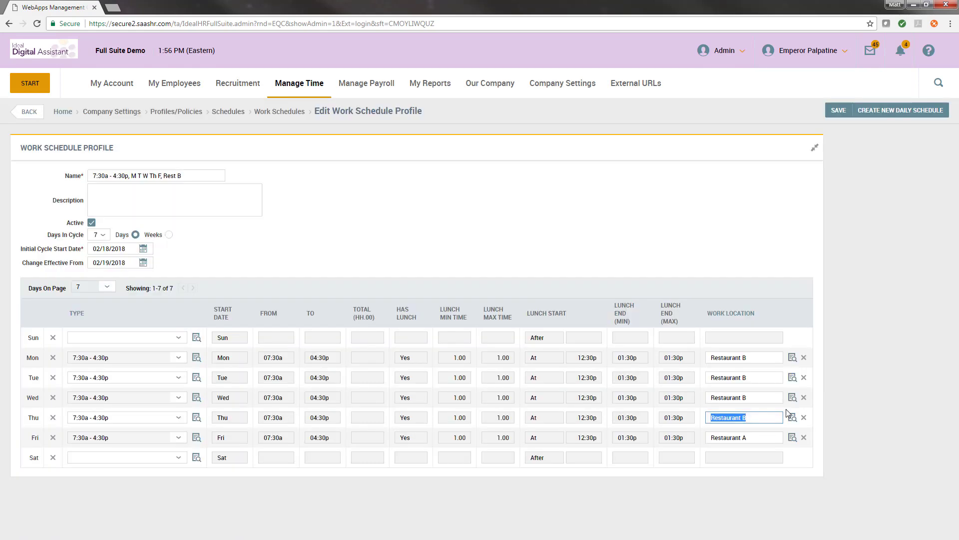
pyautogui.click(792, 437)
pyautogui.click(333, 195)
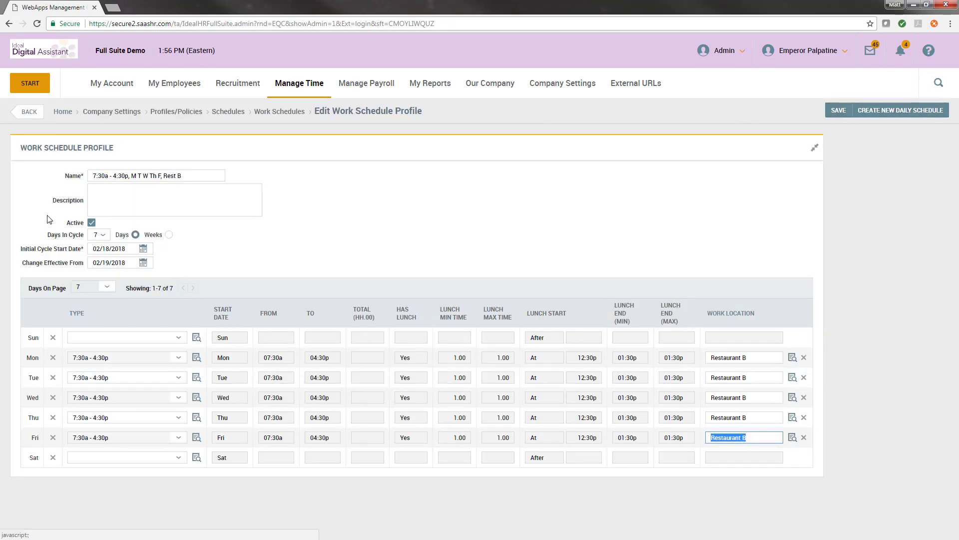
# Save the Rest B profile, accepting the override of current employee schedules, and return to the list of work schedule profiles
pyautogui.click(838, 110)
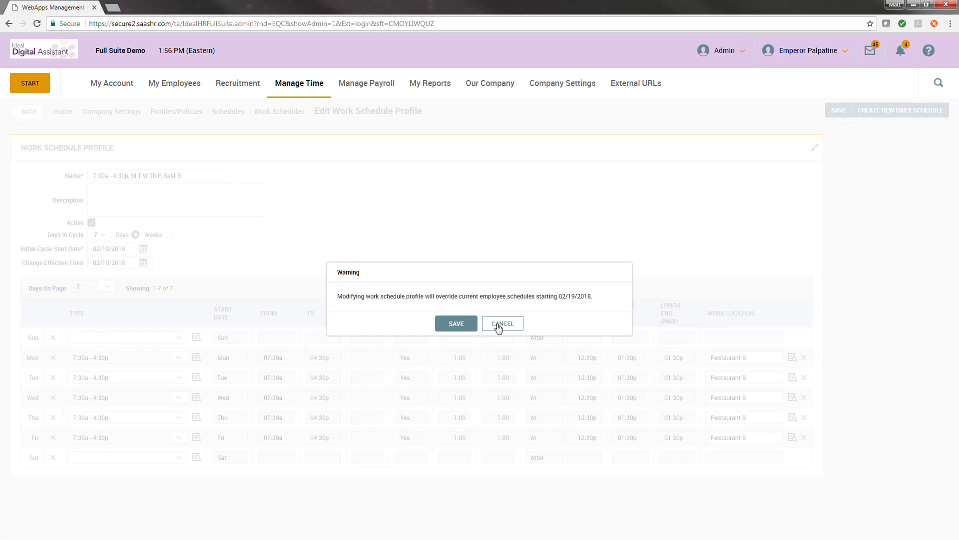
pyautogui.click(457, 323)
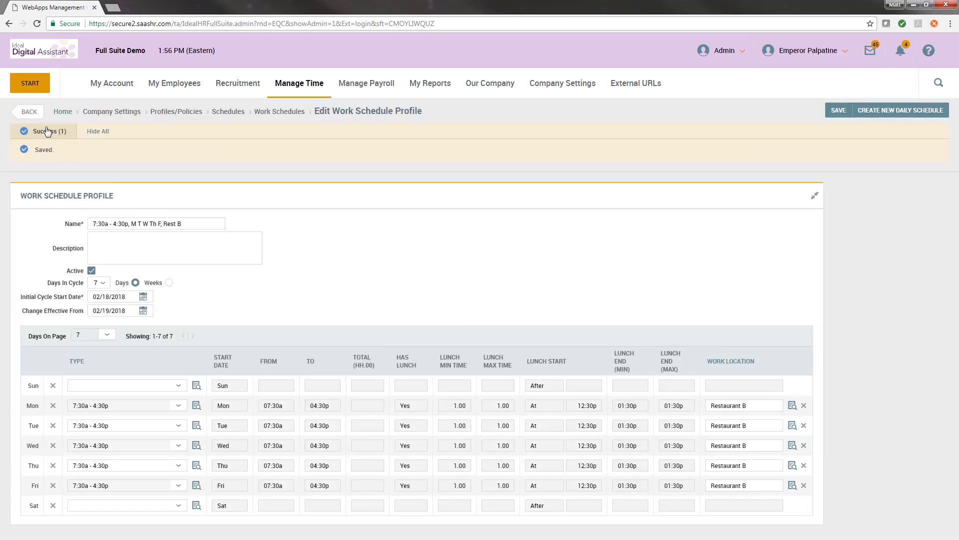
pyautogui.click(39, 117)
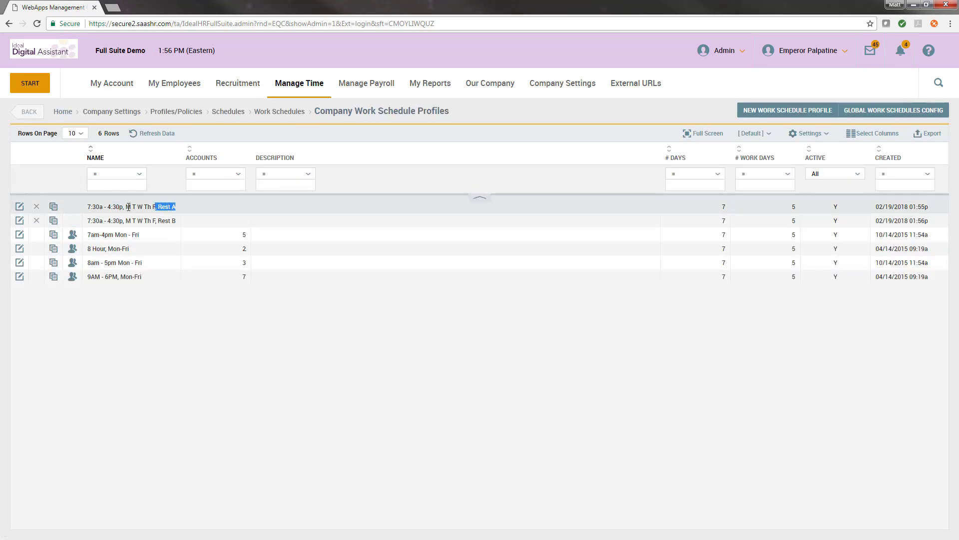
# Compare the Rest A and Rest B entries in the profile list and open the Rest A profile
pyautogui.moveTo(129, 207); pyautogui.dragTo(91, 221)
pyautogui.click(170, 355)
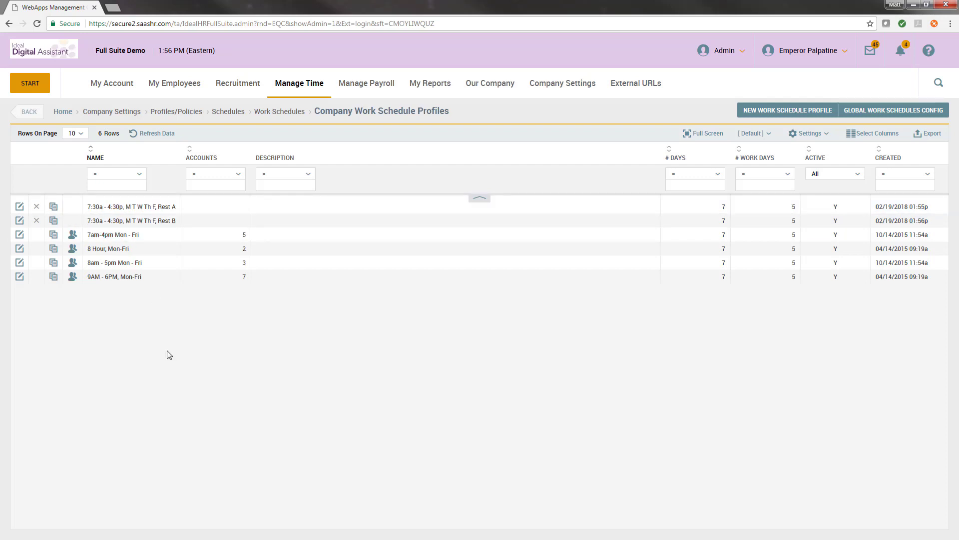
pyautogui.click(19, 206)
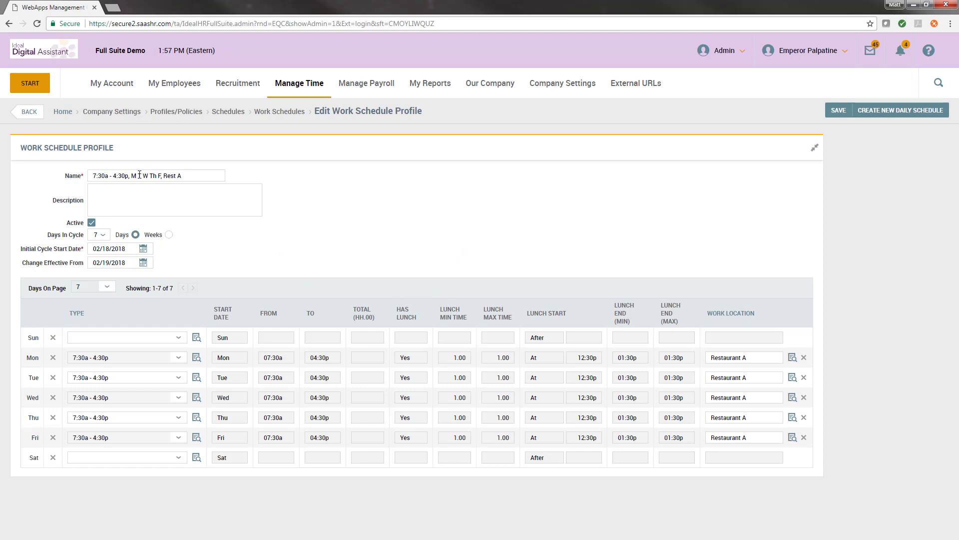
# Open the first employee's record from Employee Information and show its profiles, time clock and assets settings
pyautogui.click(161, 93)
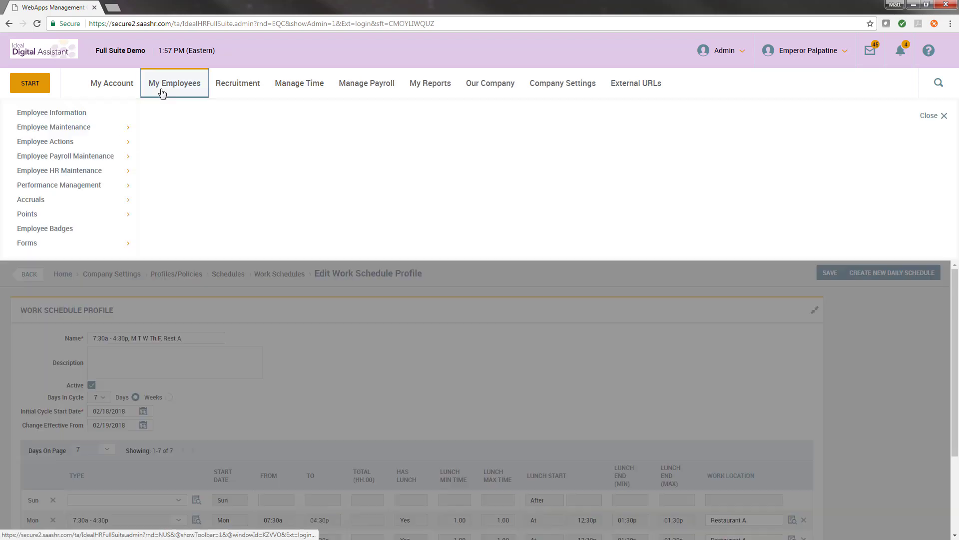
pyautogui.click(88, 112)
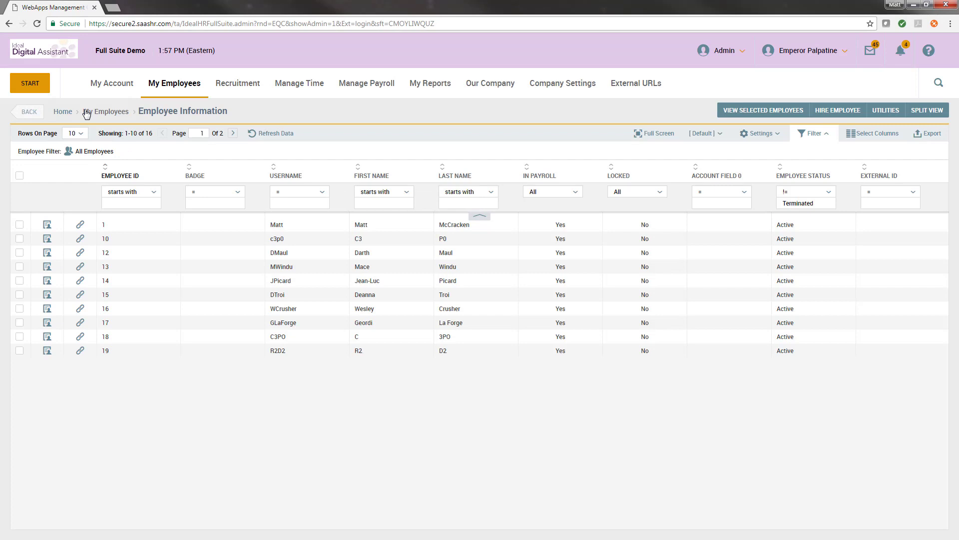
pyautogui.click(47, 225)
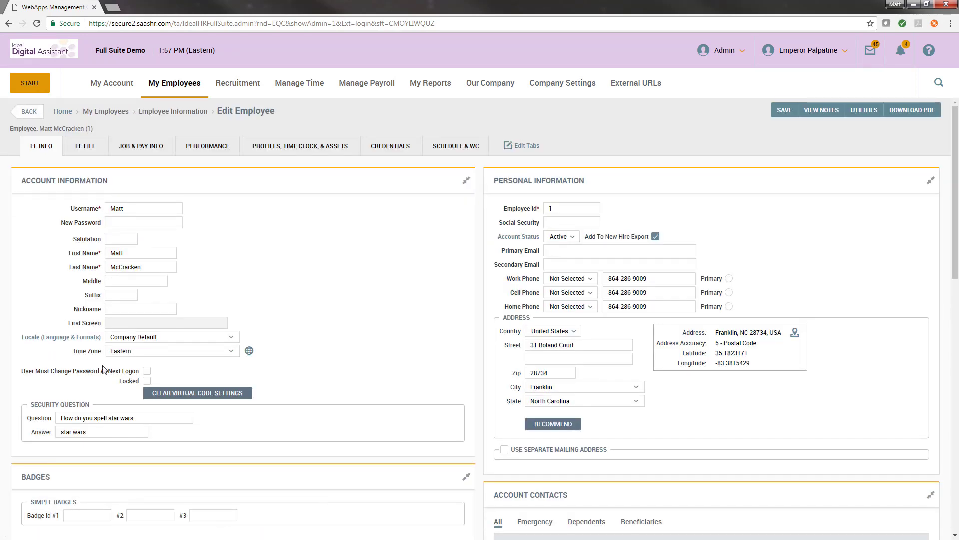
pyautogui.click(276, 152)
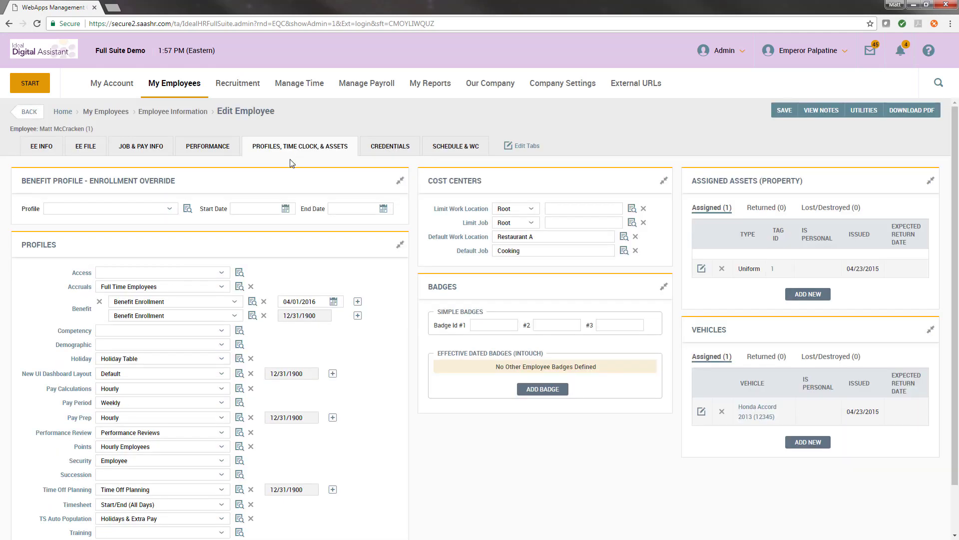
# Assign the "7:30a - 4:30p, M T W Th F, Rest A" work schedule to the employee and save the record
pyautogui.scroll(-1, 292, 163)
pyautogui.moveTo(51, 506); pyautogui.dragTo(99, 509)
pyautogui.click(239, 505)
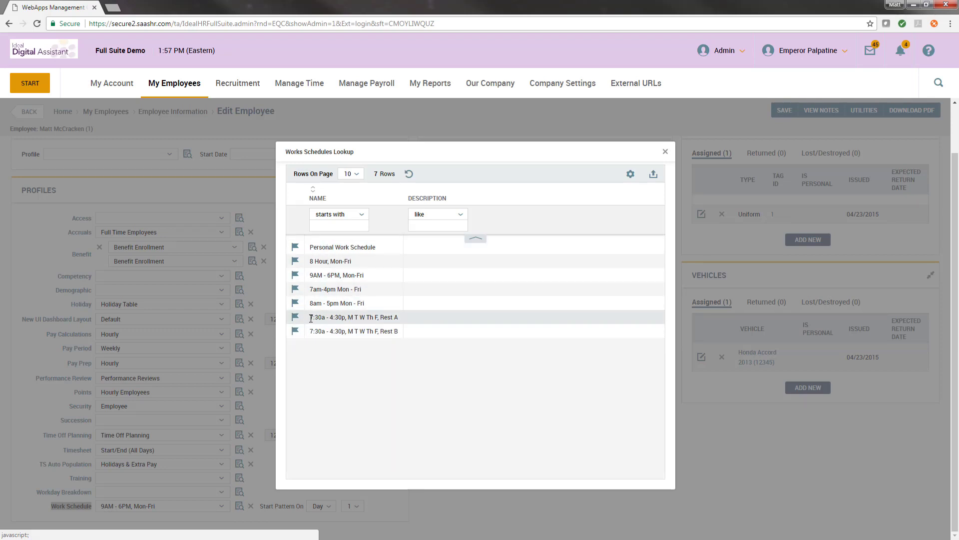
pyautogui.moveTo(311, 318); pyautogui.dragTo(408, 319)
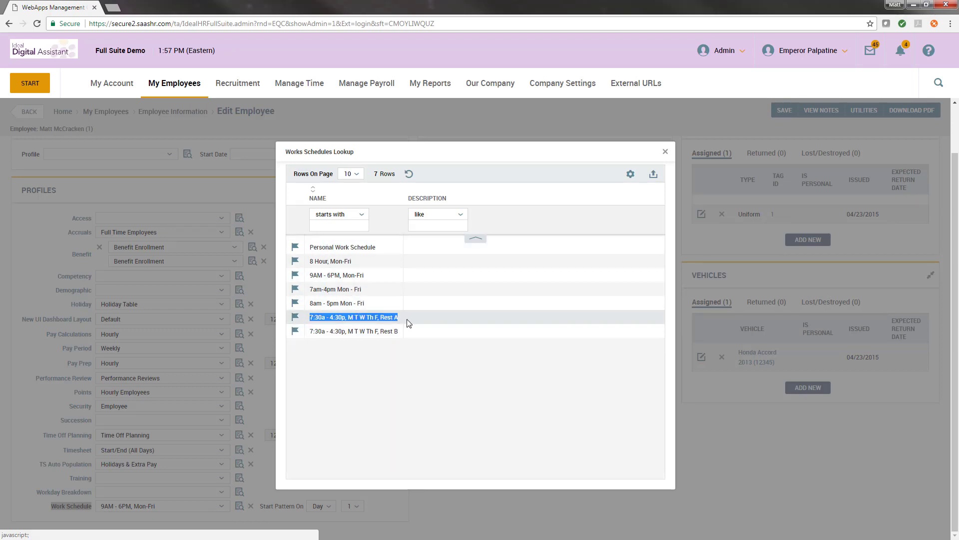
pyautogui.click(296, 318)
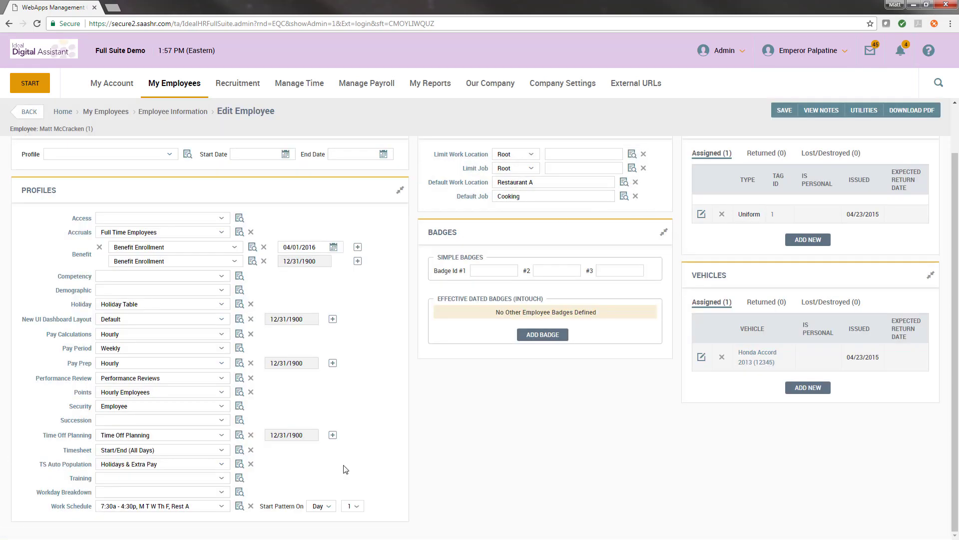
pyautogui.click(784, 111)
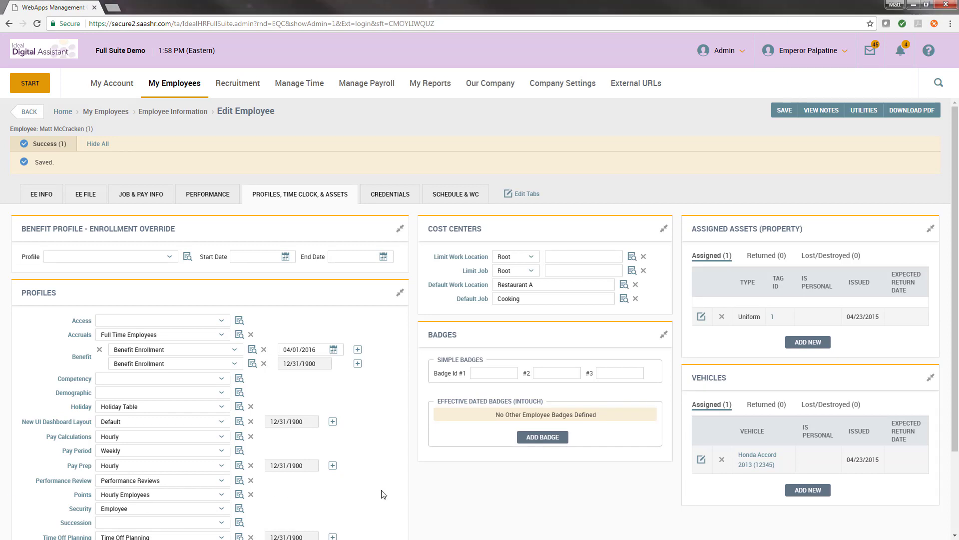
pyautogui.scroll(-2, 381, 454)
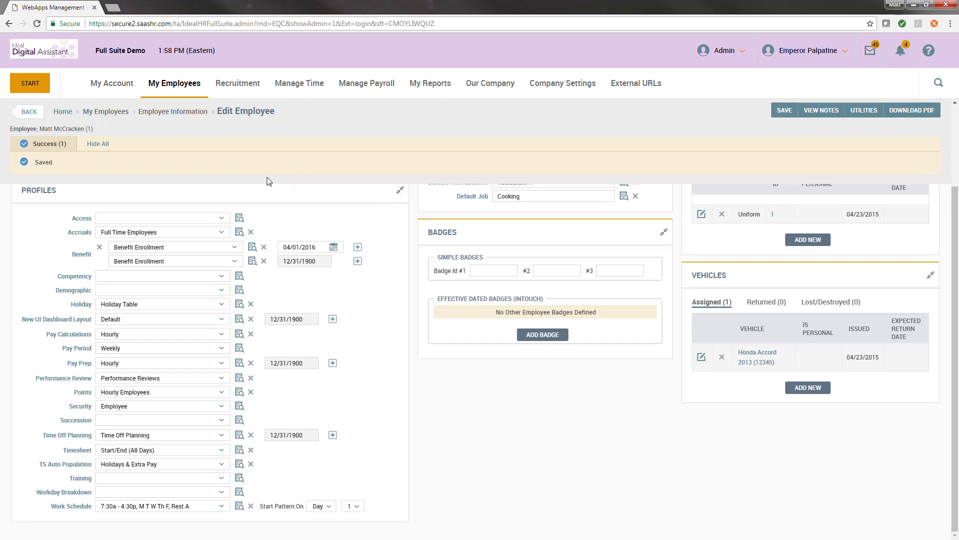
# Open Generate Schedules from the scheduling setup and set the date range from 02/25/2018 to 03/03/2018
pyautogui.click(271, 88)
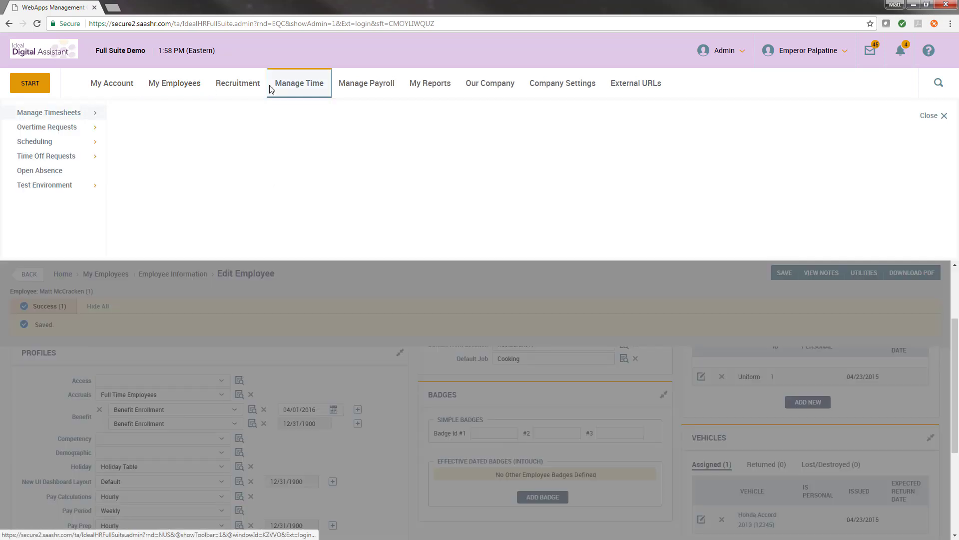
pyautogui.click(50, 144)
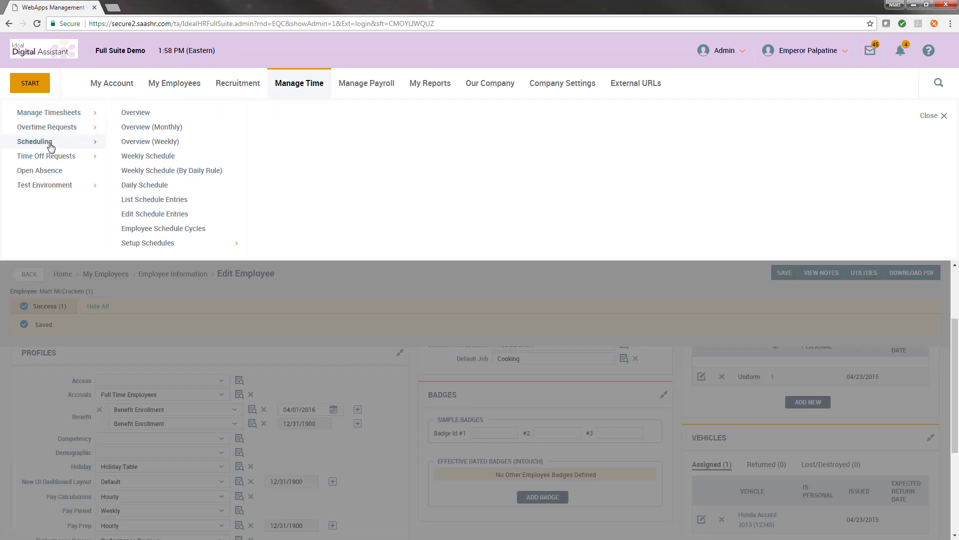
pyautogui.moveTo(127, 244)
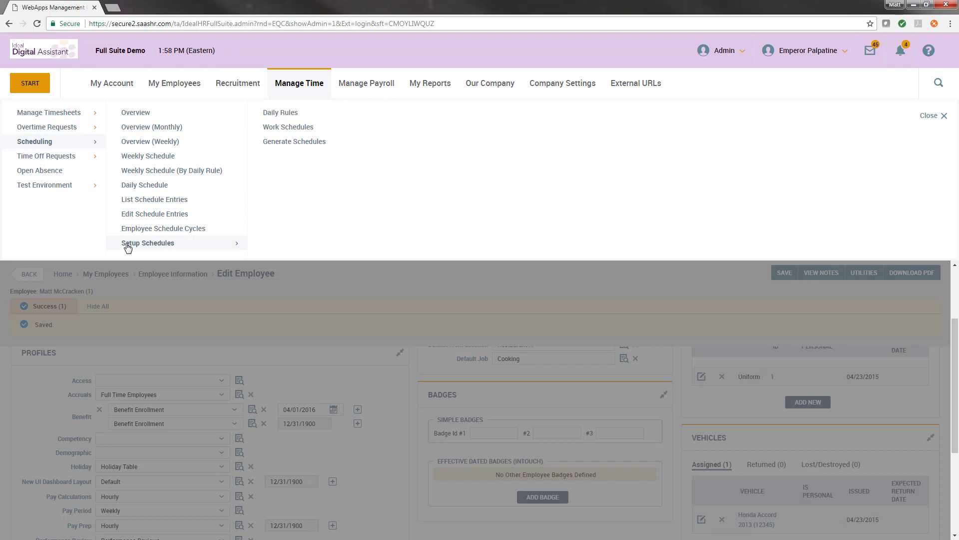
pyautogui.click(294, 150)
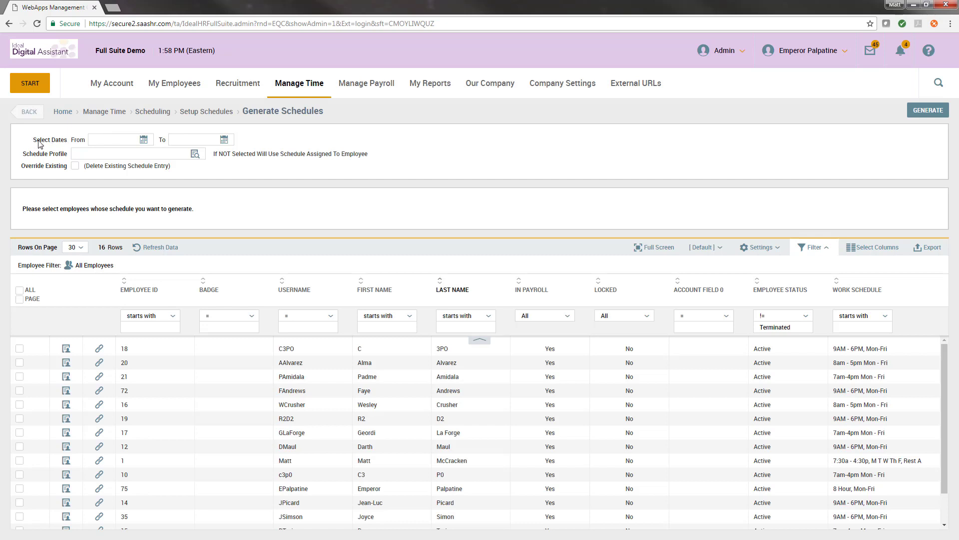
pyautogui.click(144, 142)
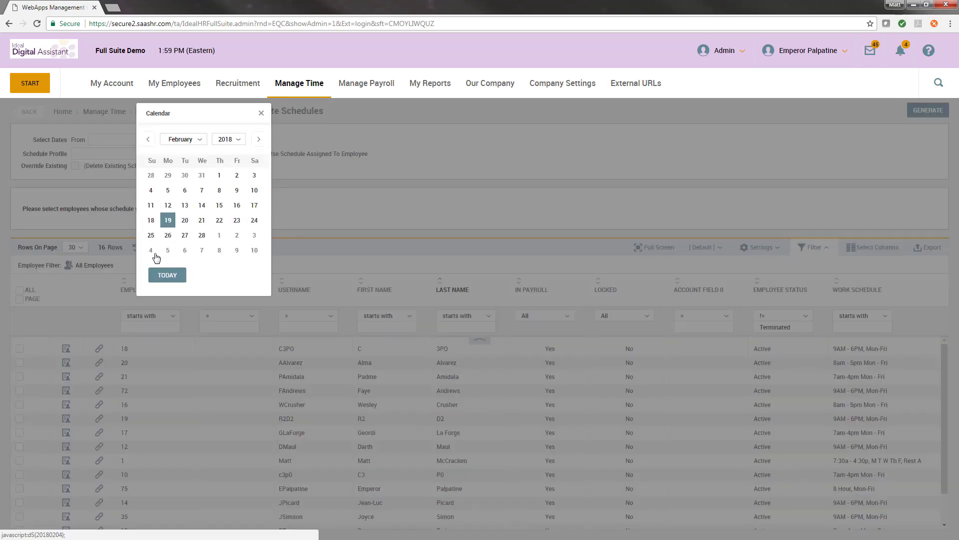
pyautogui.click(151, 235)
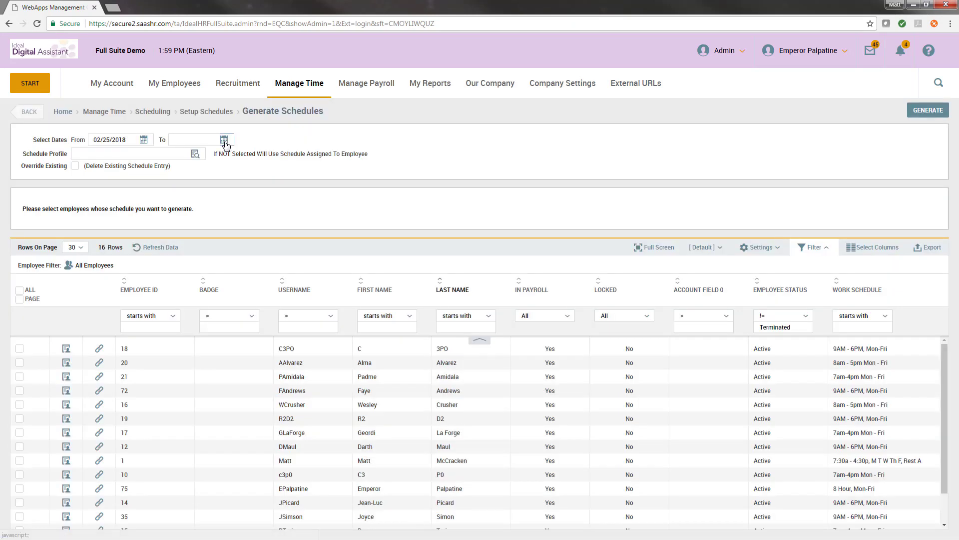
pyautogui.click(224, 140)
pyautogui.click(331, 237)
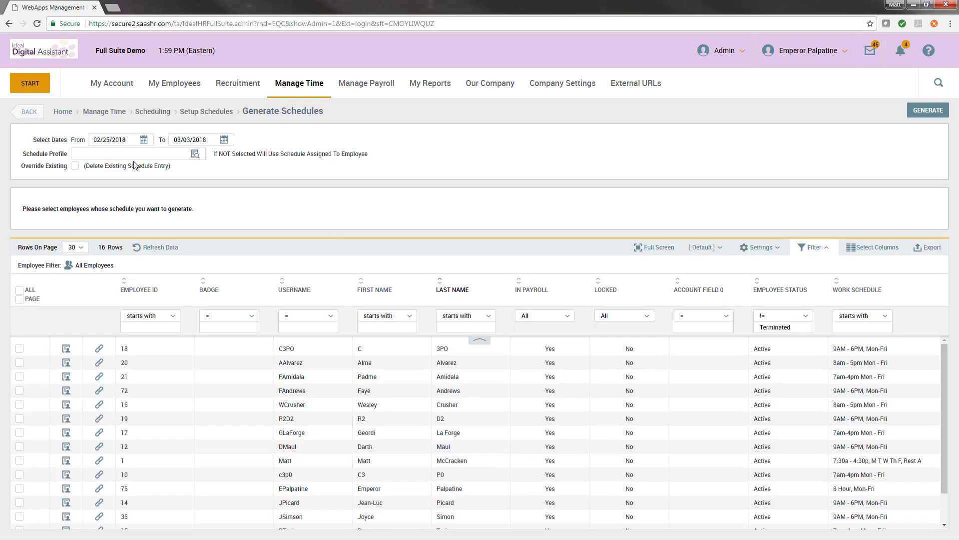
# Review the work schedules available for the Schedule Profile option and the Override Existing setting without choosing either
pyautogui.moveTo(21, 154)
pyautogui.mouseDown()
pyautogui.moveTo(68, 156)
pyautogui.moveTo(25, 157)
pyautogui.mouseUp()
pyautogui.click(194, 153)
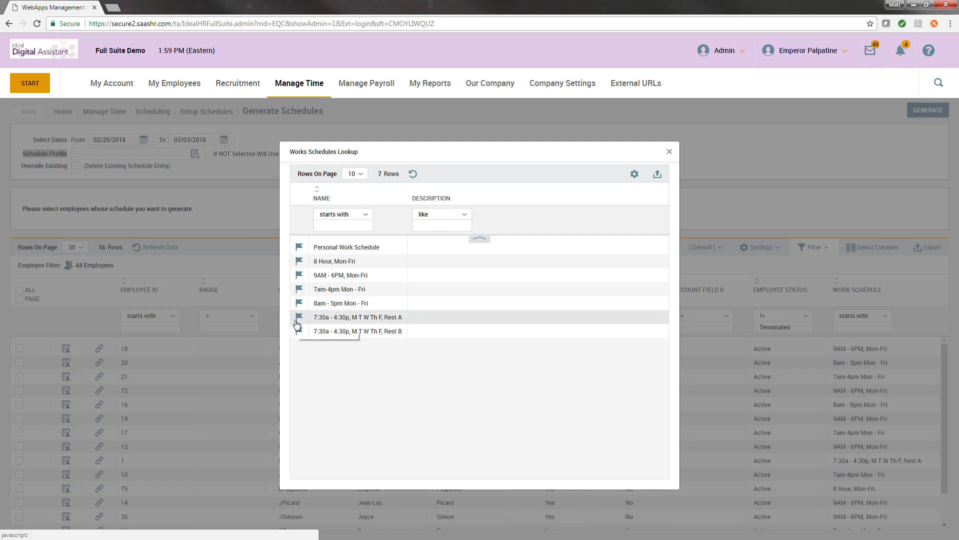
pyautogui.click(265, 244)
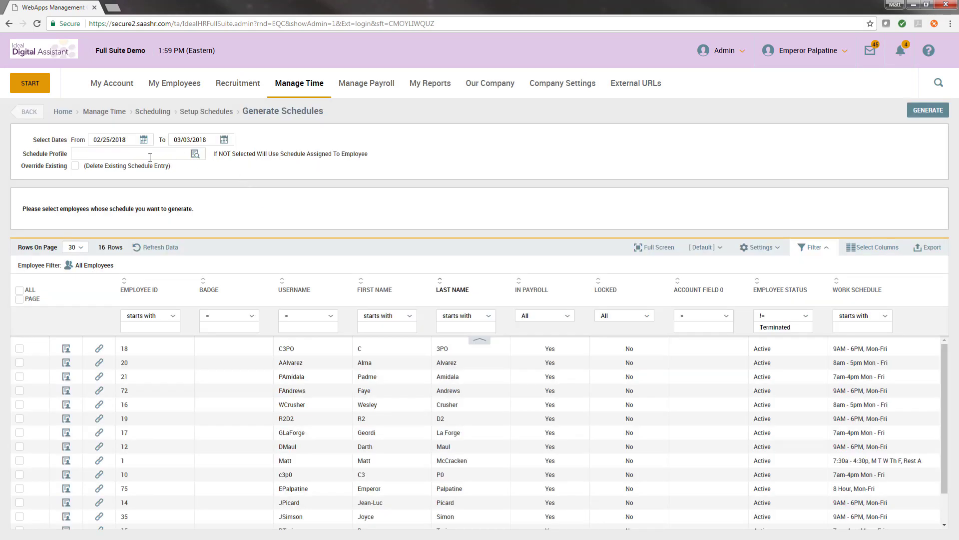
pyautogui.click(96, 158)
pyautogui.moveTo(22, 166); pyautogui.dragTo(55, 176)
pyautogui.click(114, 175)
# Select all employees in the list and generate their schedules for the chosen dates
pyautogui.scroll(-1, 140, 445)
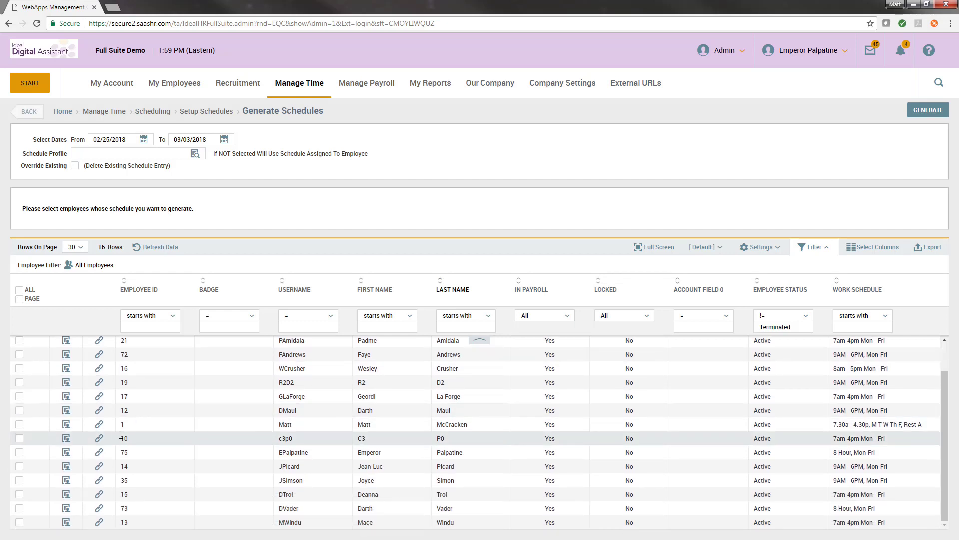
pyautogui.click(19, 290)
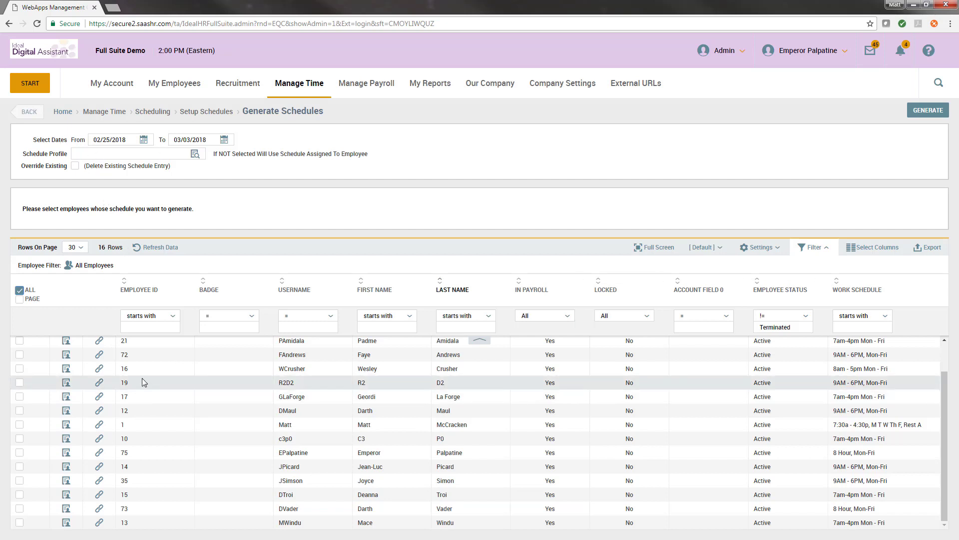
pyautogui.click(927, 109)
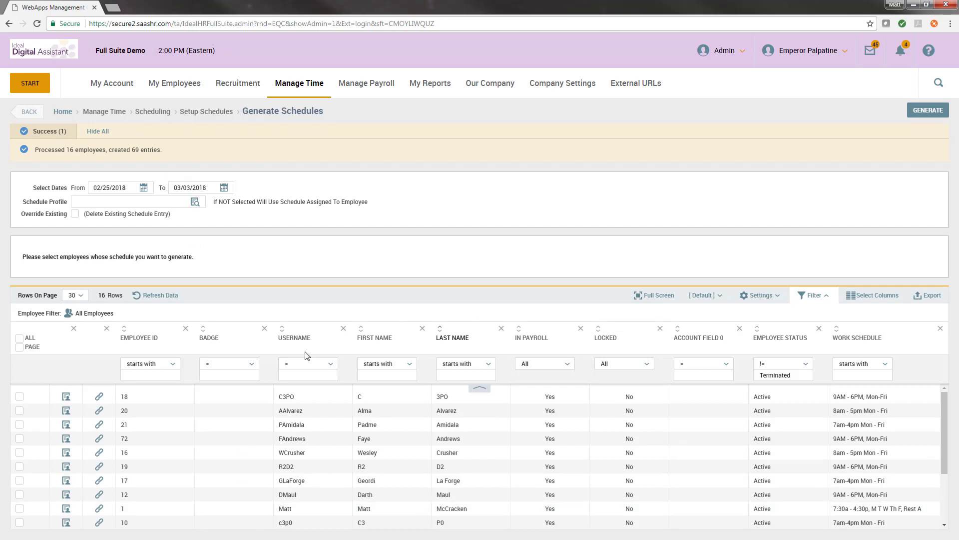
# Open the Weekly Schedule and set its calendar range to Next Week
pyautogui.click(311, 93)
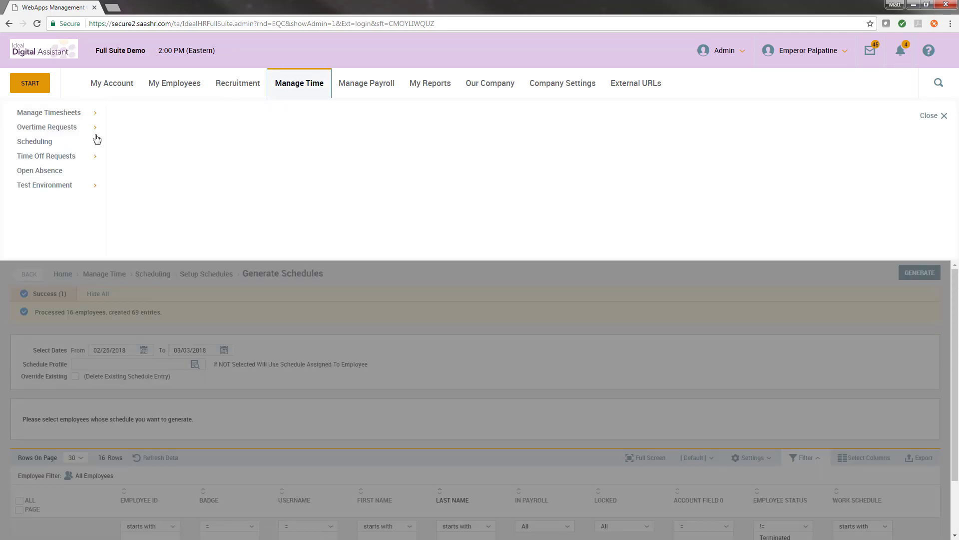
pyautogui.click(71, 141)
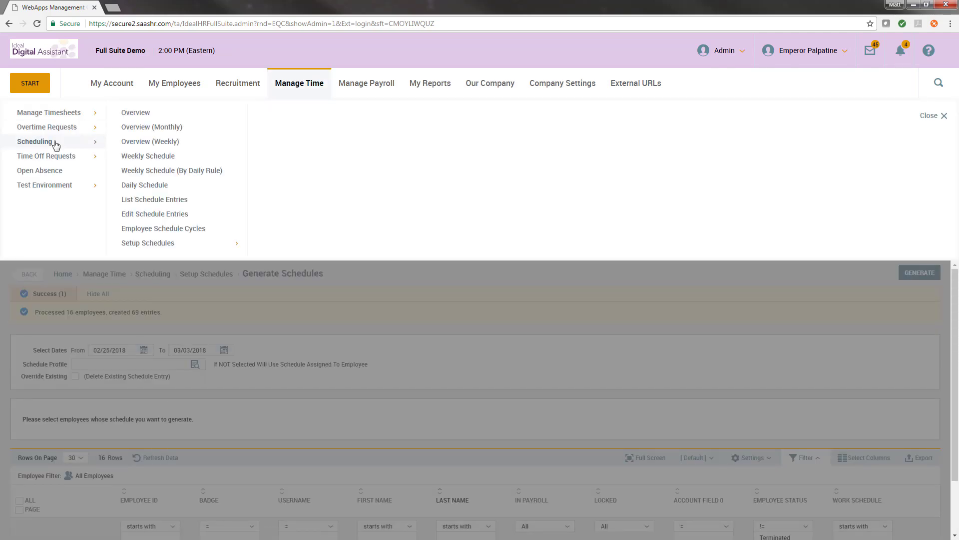
pyautogui.click(149, 158)
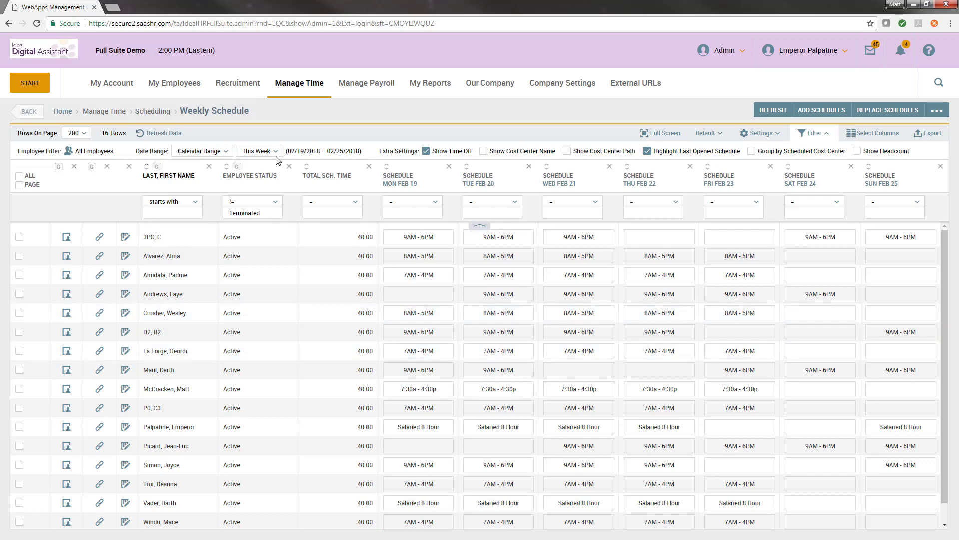
pyautogui.click(275, 156)
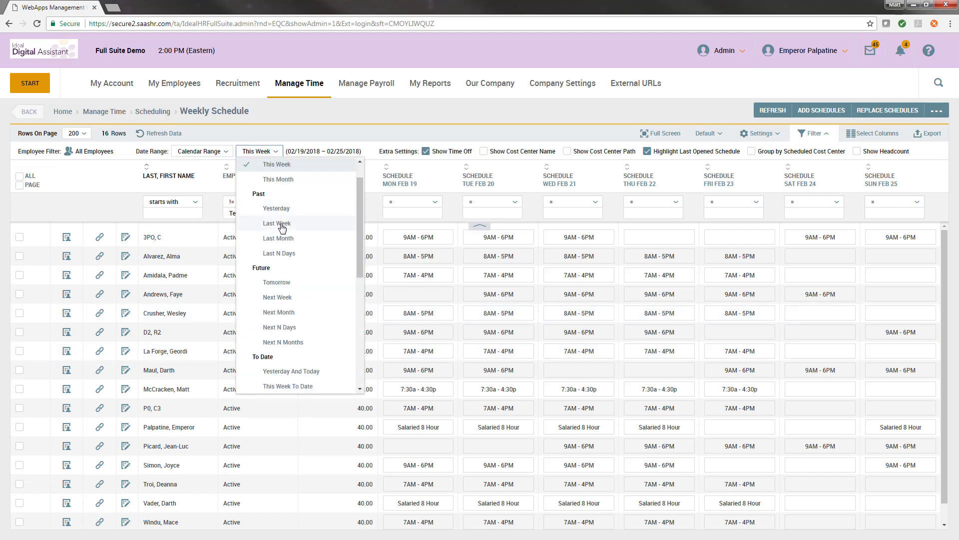
pyautogui.click(287, 298)
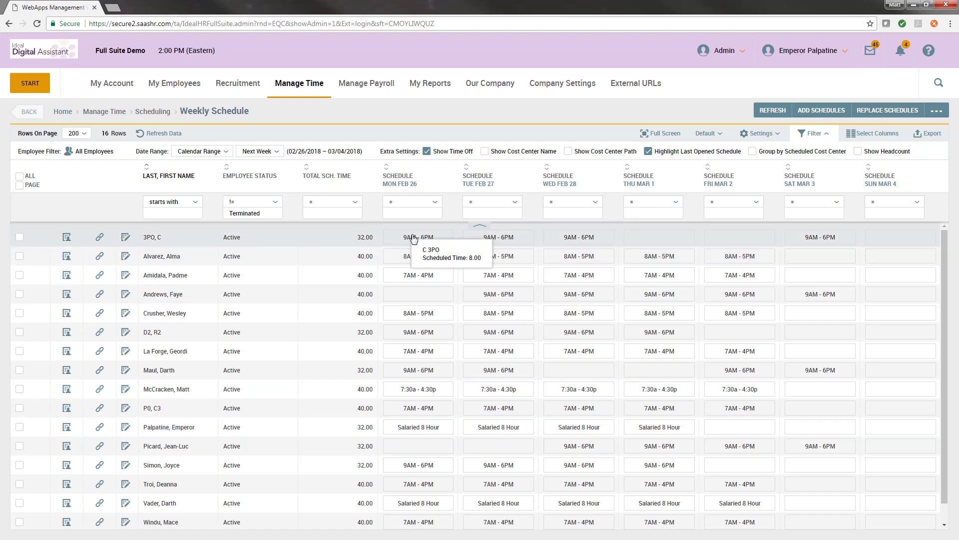
# Look through all employees' shifts for next week and check the available report export formats
pyautogui.scroll(-1, 444, 432)
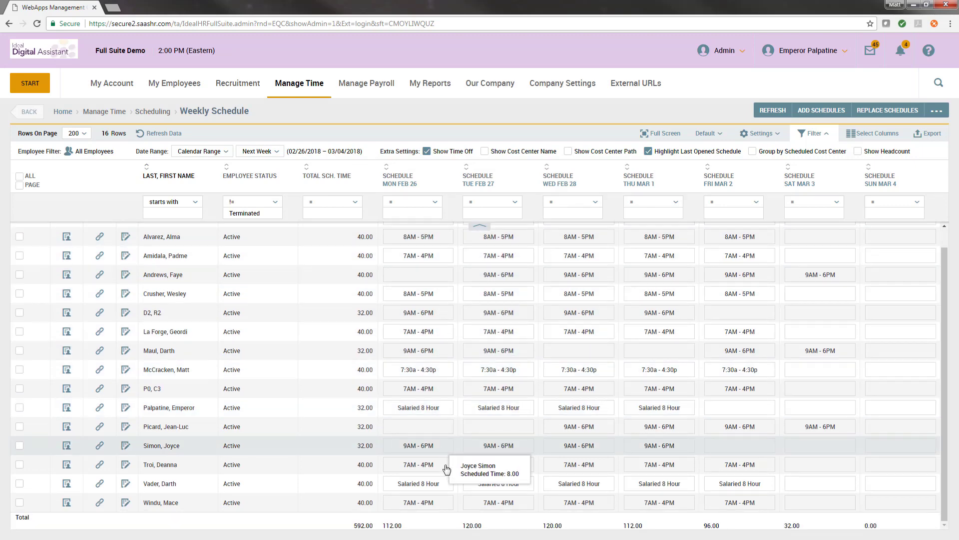
pyautogui.scroll(1, 447, 455)
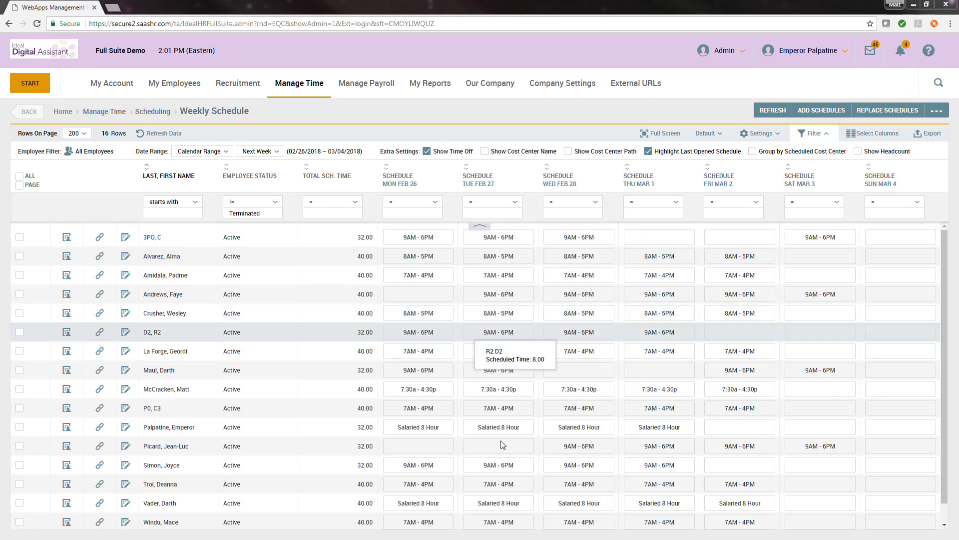
pyautogui.click(927, 134)
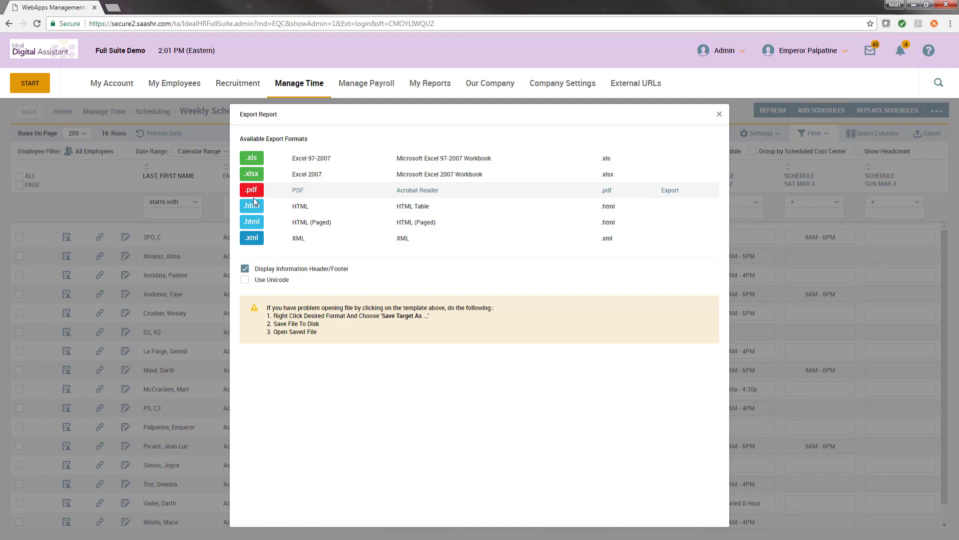
pyautogui.click(215, 226)
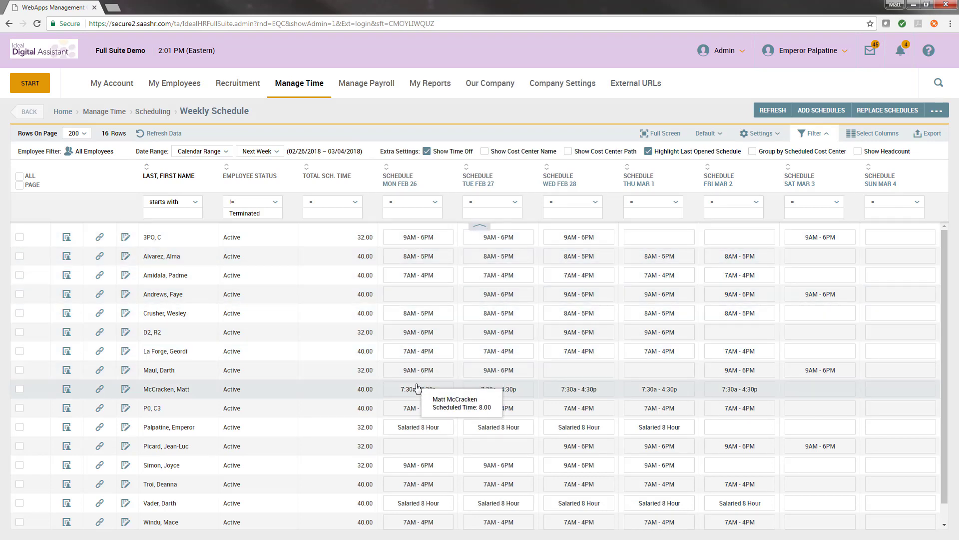
# Change the first employee's Monday, February 26 shift type to 7:30a - 4:30p and save it
pyautogui.click(402, 238)
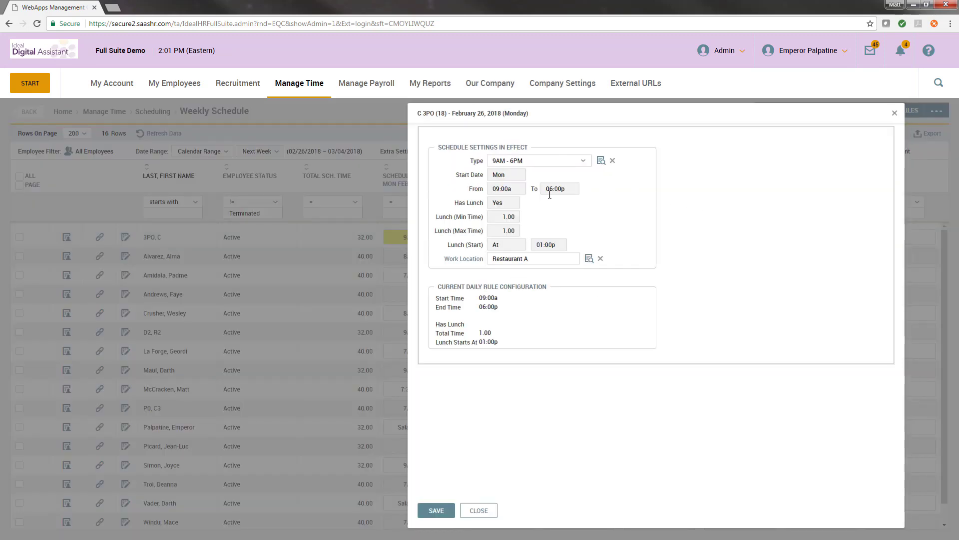
pyautogui.click(578, 162)
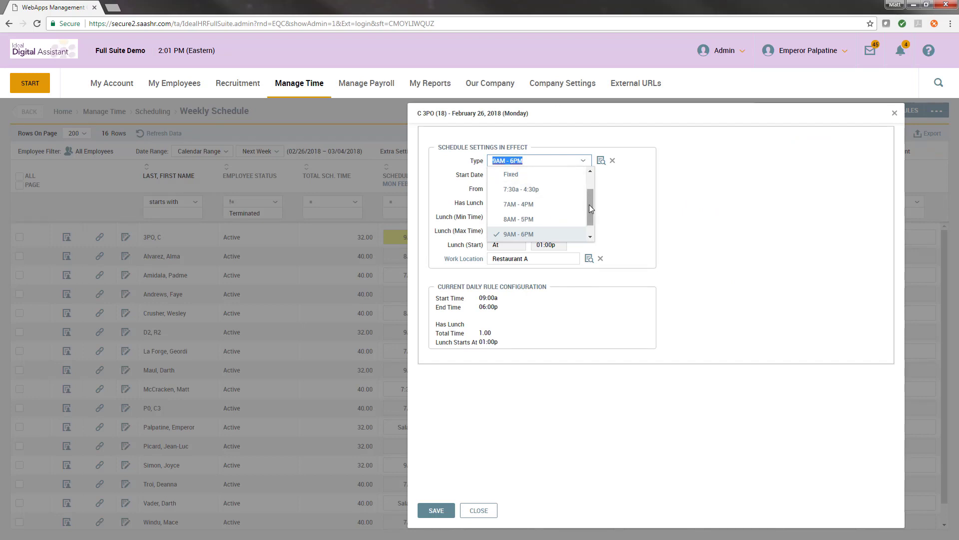
pyautogui.moveTo(590, 205)
pyautogui.mouseDown()
pyautogui.moveTo(591, 218)
pyautogui.moveTo(592, 176)
pyautogui.moveTo(589, 203)
pyautogui.mouseUp()
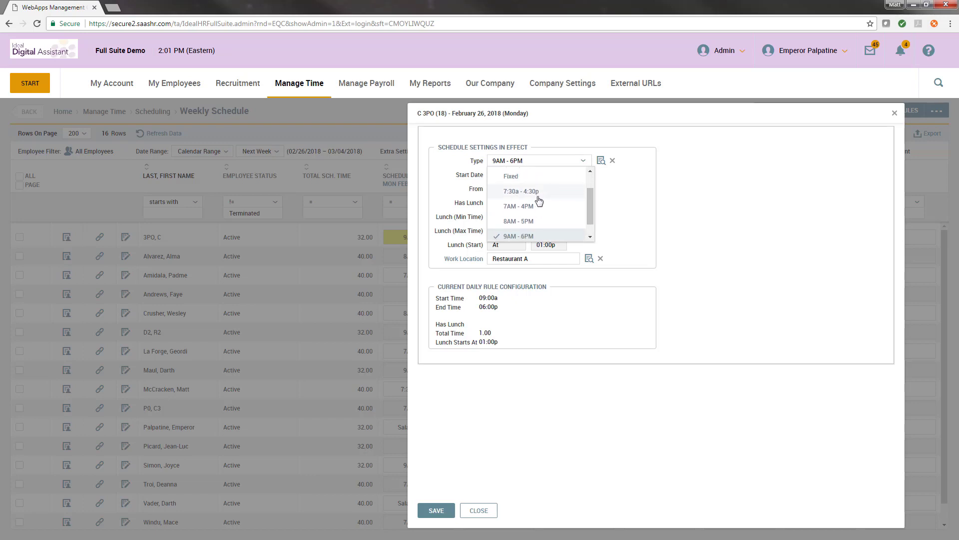
pyautogui.click(538, 194)
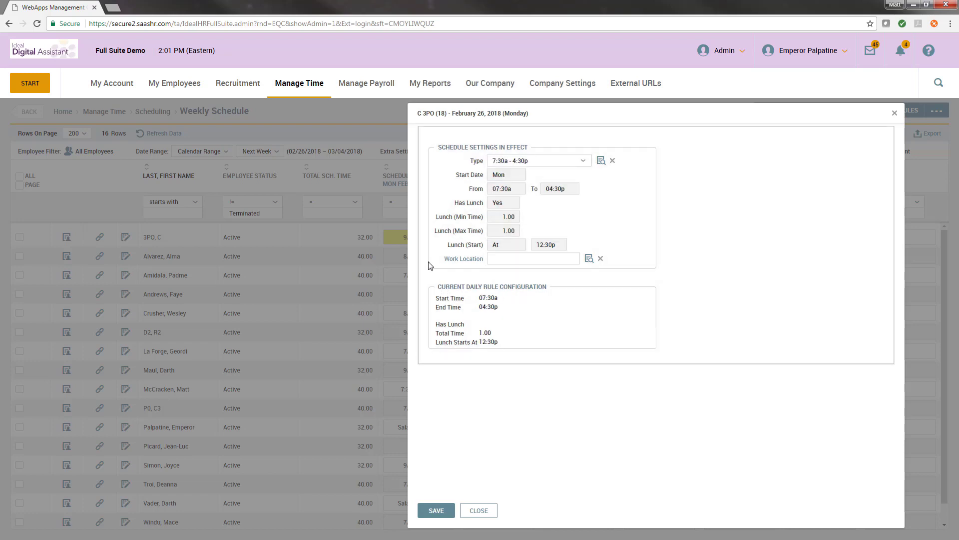
pyautogui.click(432, 510)
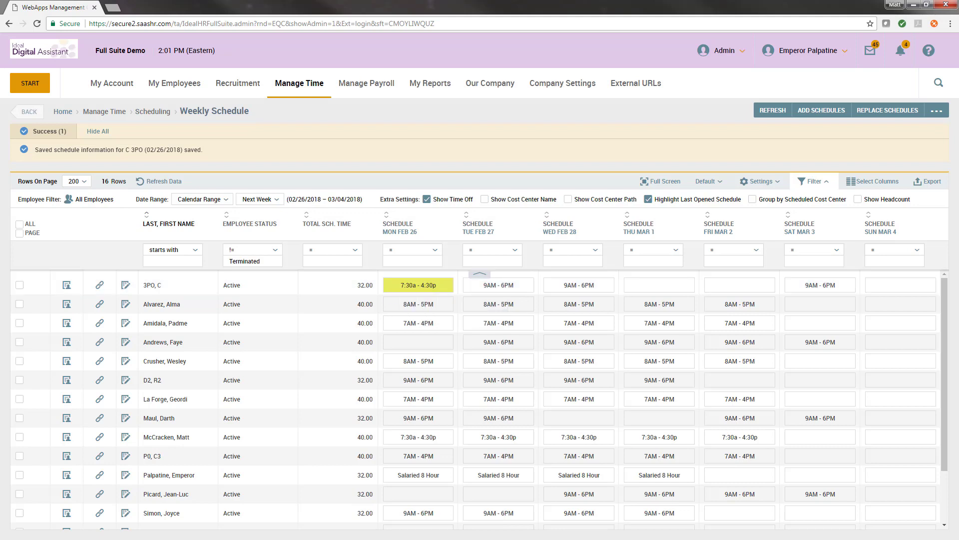
# Change the second employee's Tuesday, February 27 shift type to 7AM - 4PM and save it
pyautogui.click(520, 310)
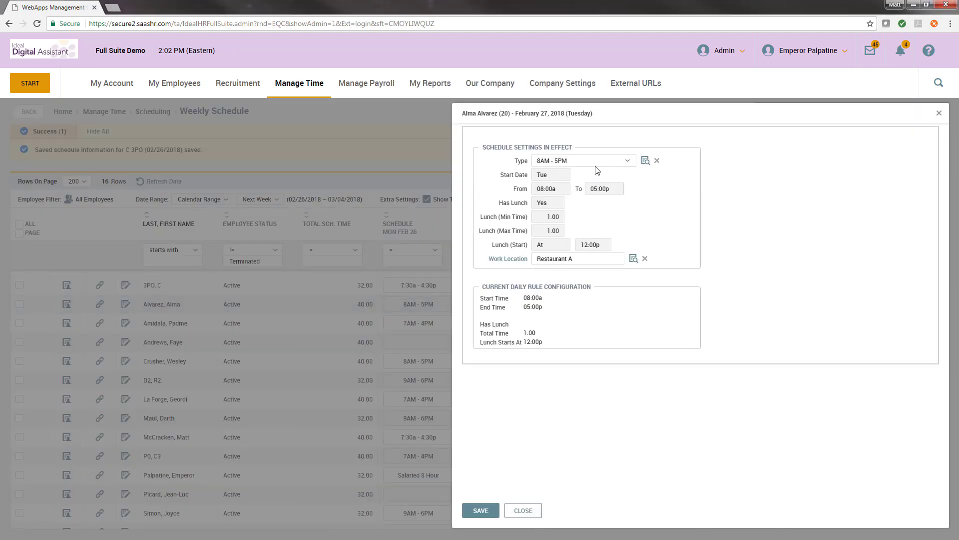
pyautogui.click(597, 167)
pyautogui.click(574, 216)
pyautogui.click(489, 509)
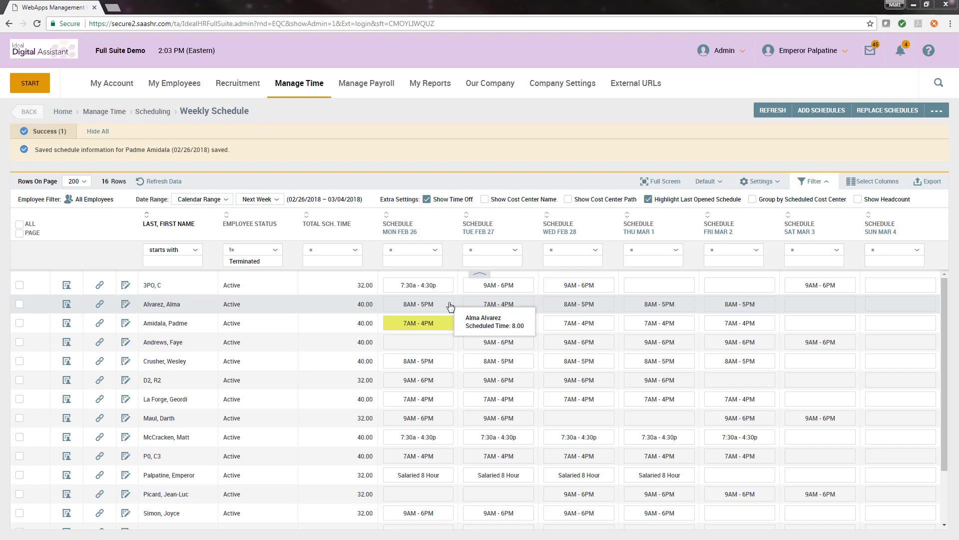
# Set the work location of the third employee's Monday, February 26 shift to Restaurant B and save it
pyautogui.click(413, 324)
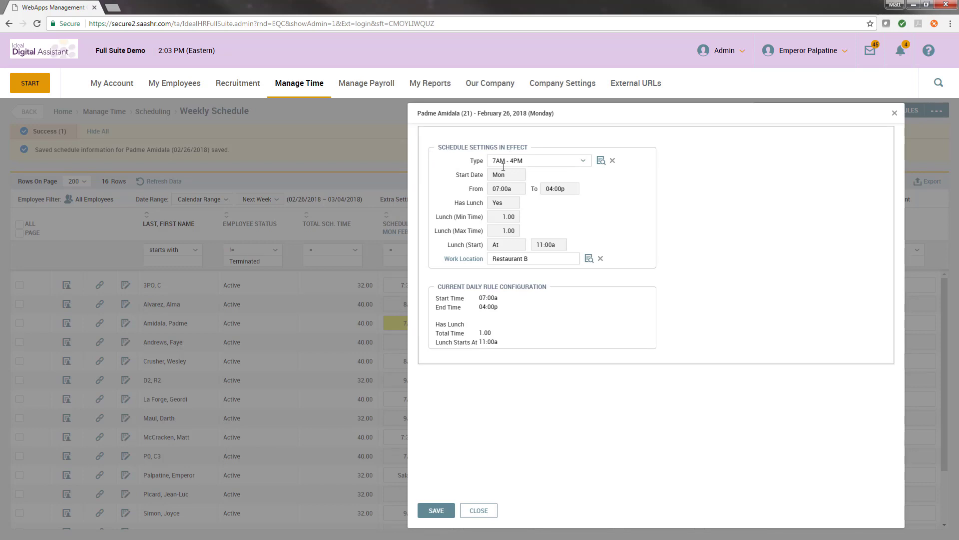
pyautogui.click(524, 160)
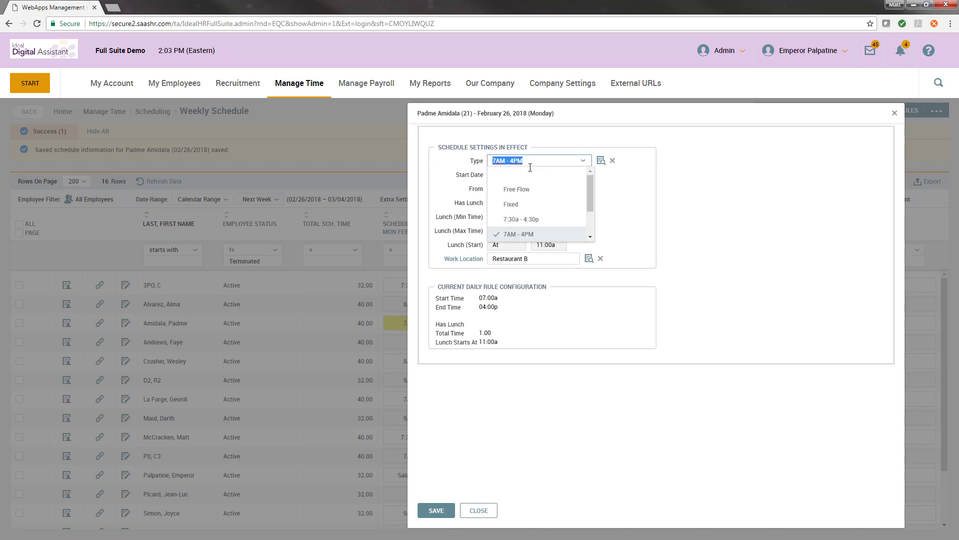
pyautogui.click(601, 199)
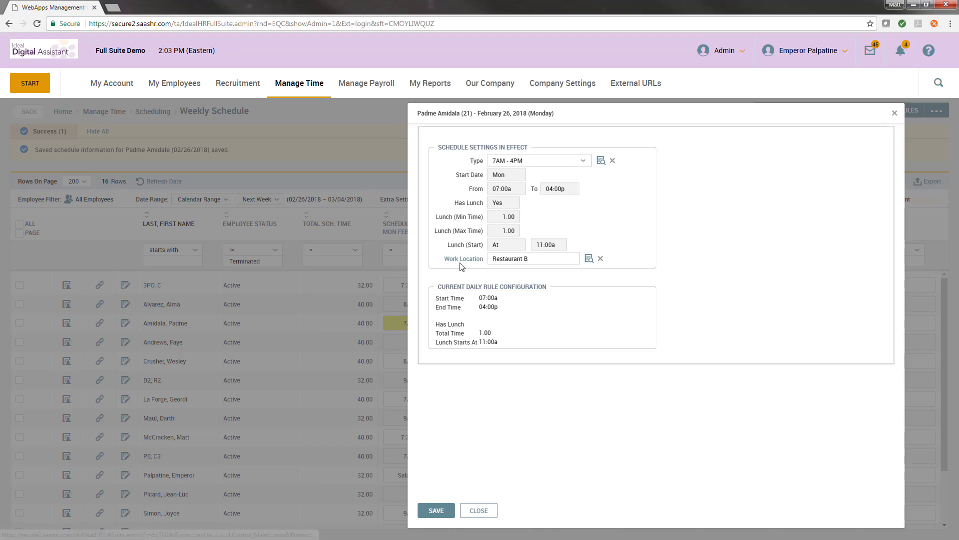
pyautogui.click(589, 258)
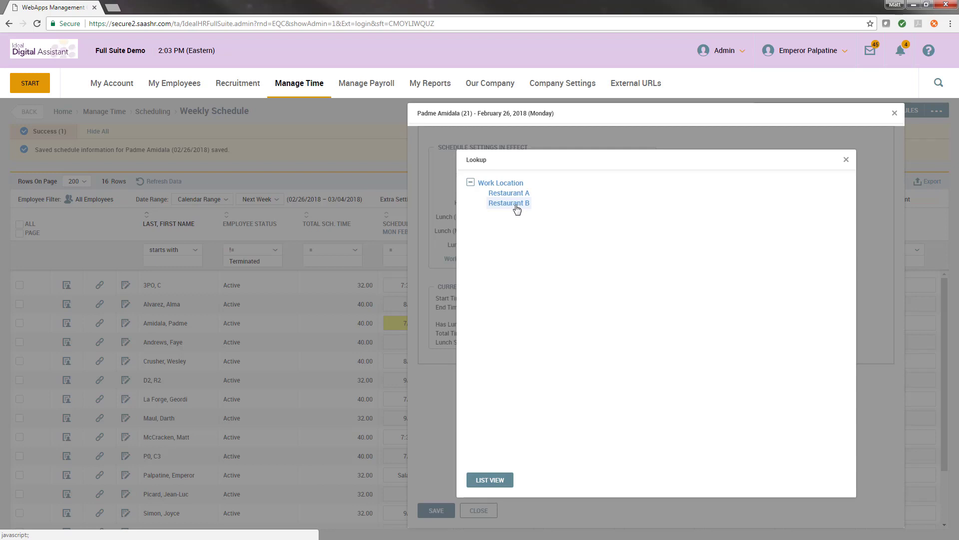
pyautogui.click(517, 208)
pyautogui.click(430, 512)
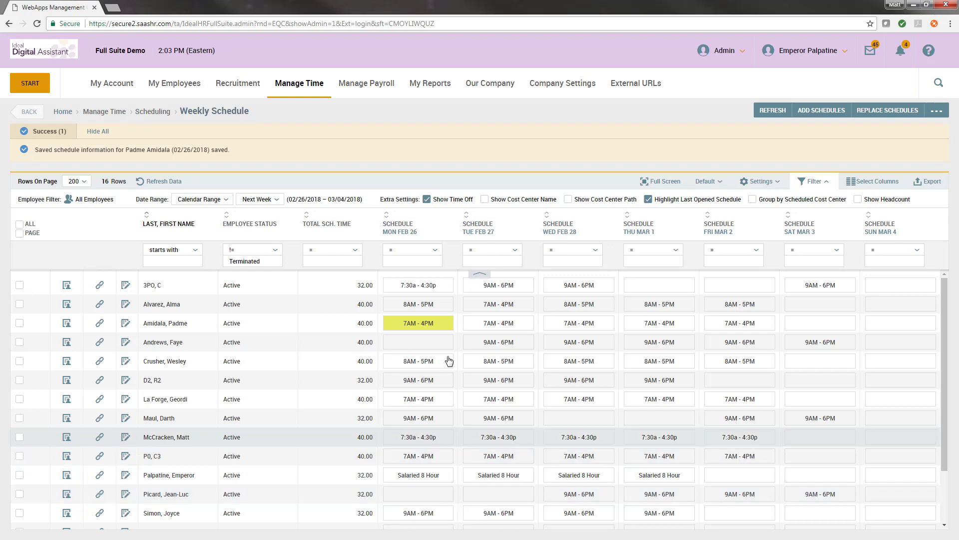
# Set the work location of the third employee's Tuesday, February 27 shift to Restaurant B and save it
pyautogui.click(487, 323)
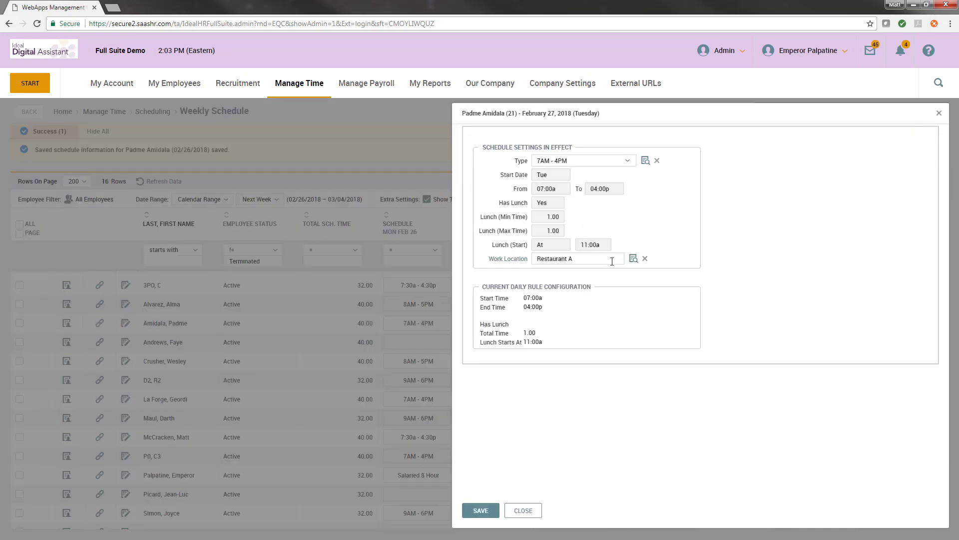
pyautogui.click(632, 259)
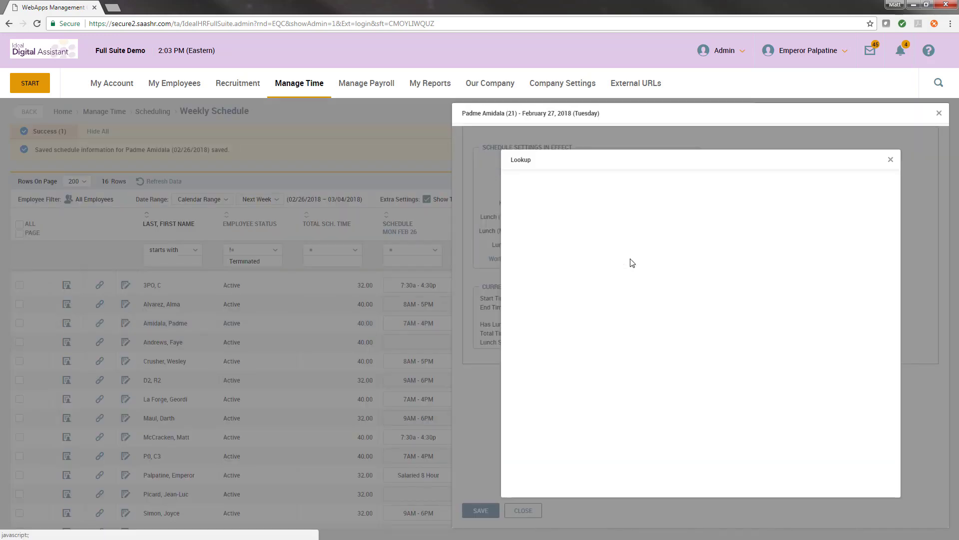
pyautogui.click(554, 204)
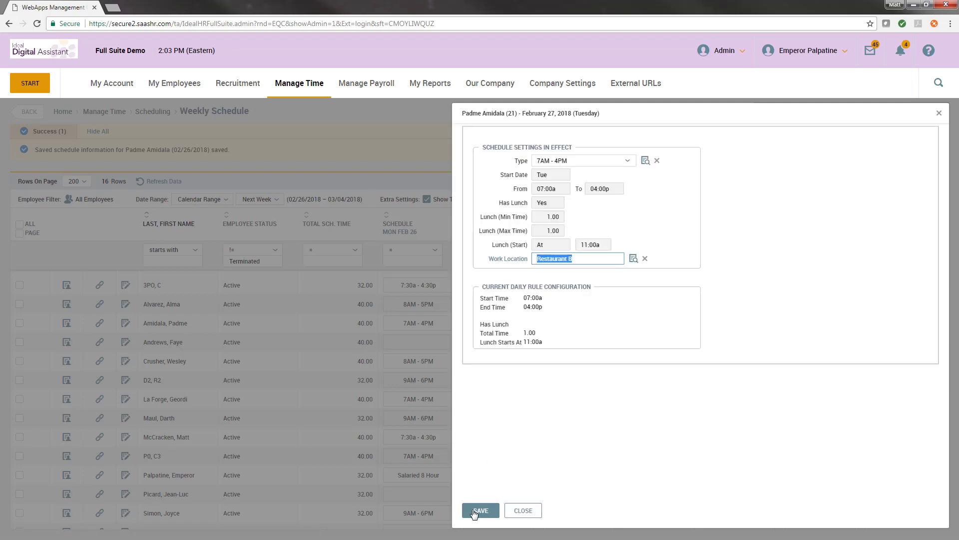
pyautogui.click(476, 512)
# Set the work location of the third employee's Wednesday, February 28 shift to Restaurant B and save it
pyautogui.click(582, 325)
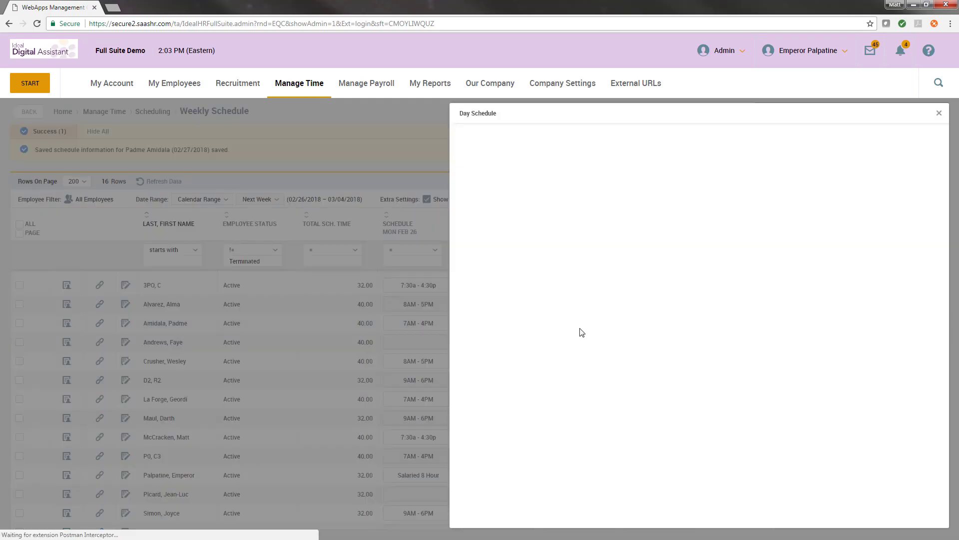
pyautogui.click(633, 258)
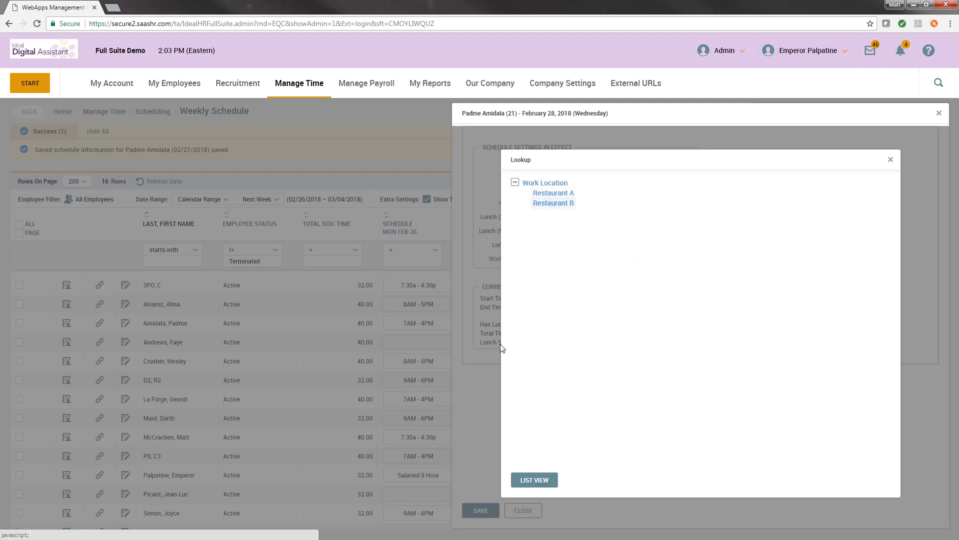
pyautogui.click(555, 203)
pyautogui.click(480, 509)
# Set the work location of the third employee's Thursday, March 1 shift to Restaurant B and save it
pyautogui.click(662, 325)
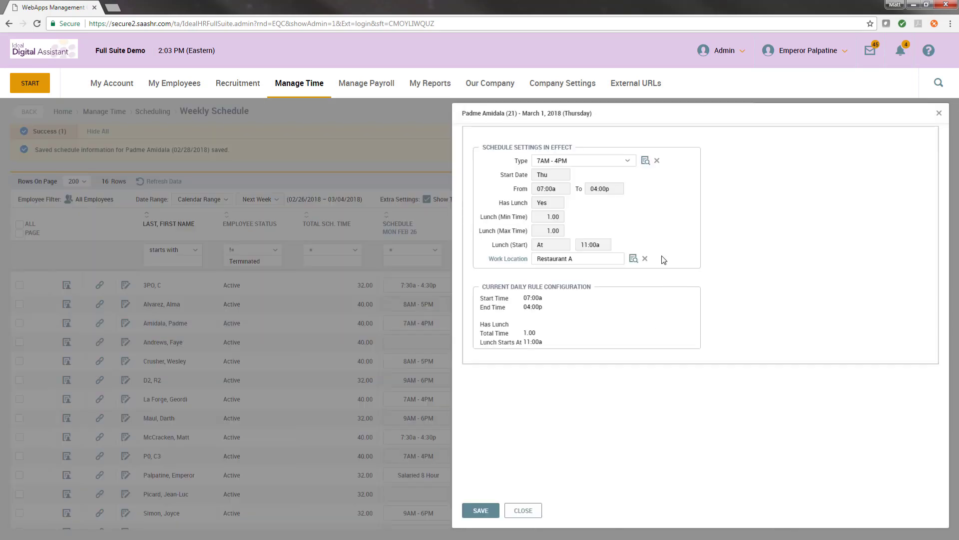
pyautogui.click(633, 259)
pyautogui.click(554, 205)
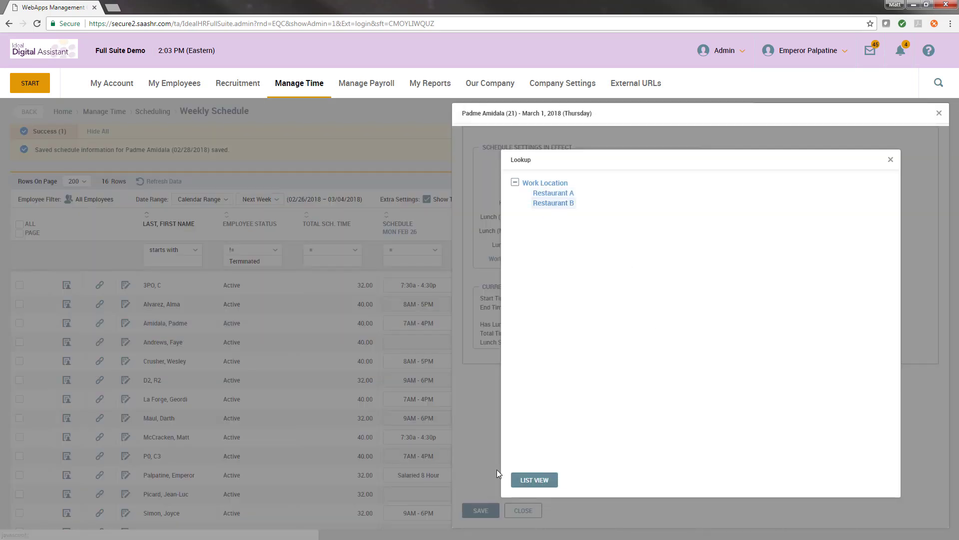
pyautogui.click(481, 509)
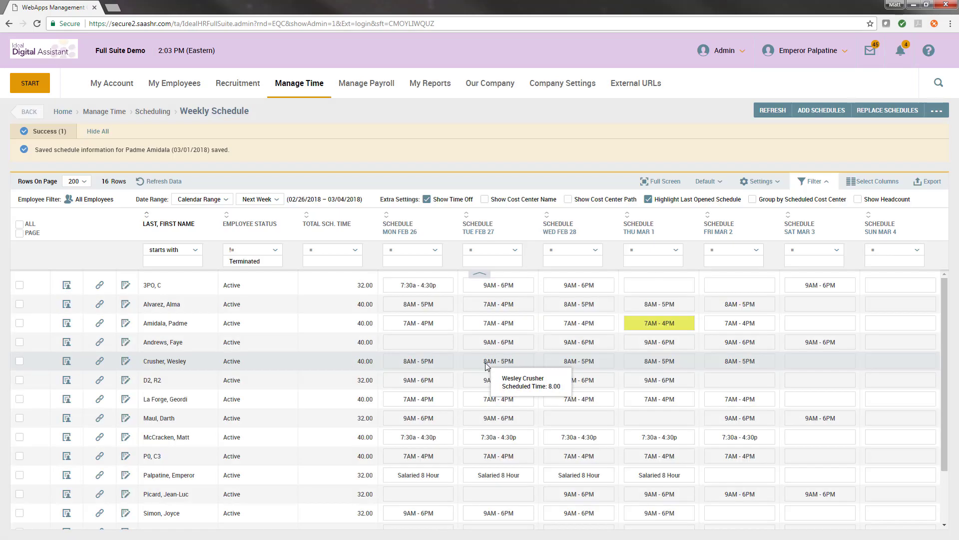
# Show the cost center path for every shift in the weekly schedule
pyautogui.moveTo(376, 200); pyautogui.dragTo(571, 199)
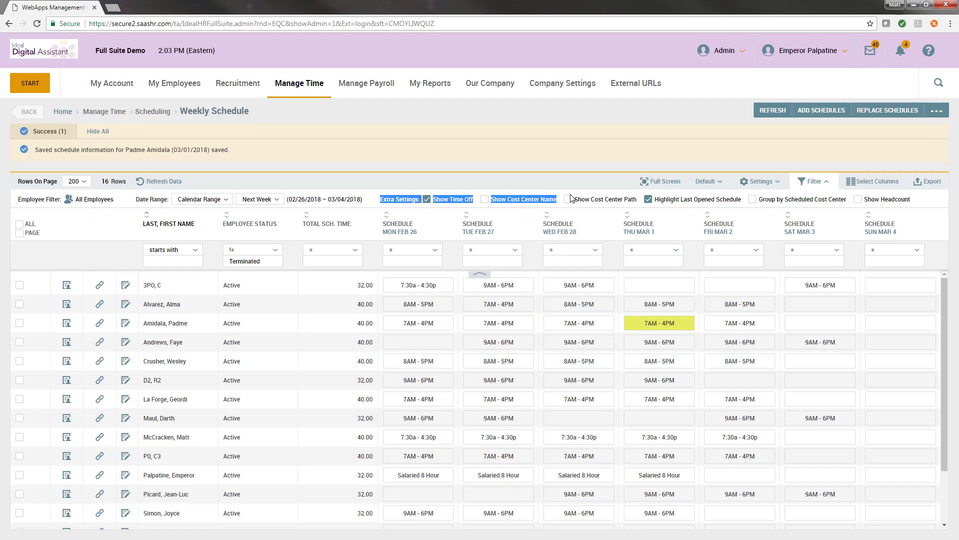
pyautogui.click(605, 198)
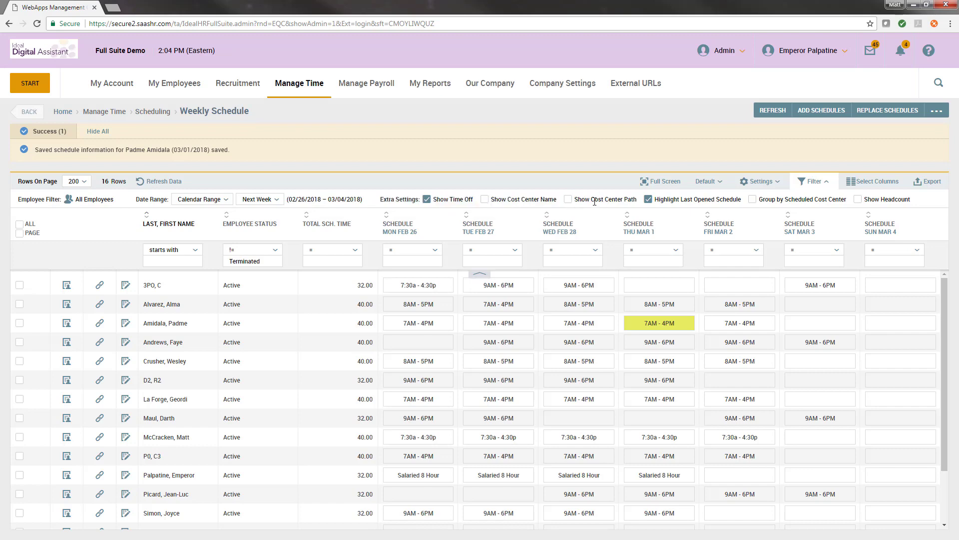
pyautogui.click(569, 199)
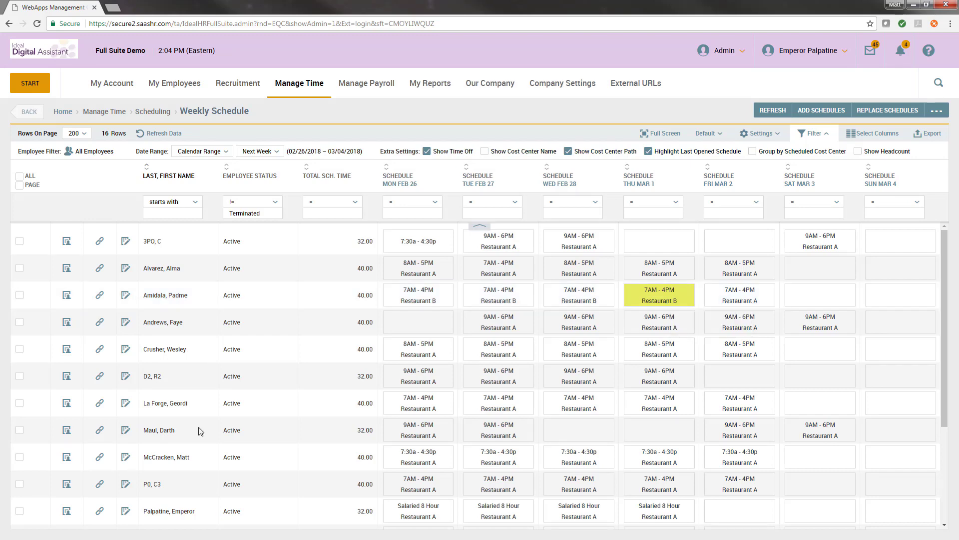
# Search the available report columns for "schedule" and add Scheduled Cost Center to the report, placed before the day schedules
pyautogui.click(876, 139)
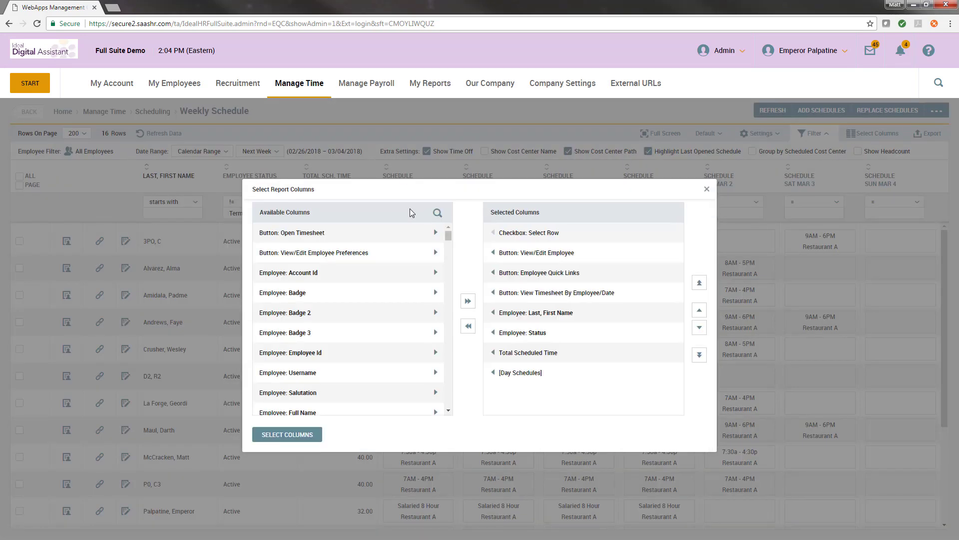
pyautogui.click(438, 214)
pyautogui.write('schedule')
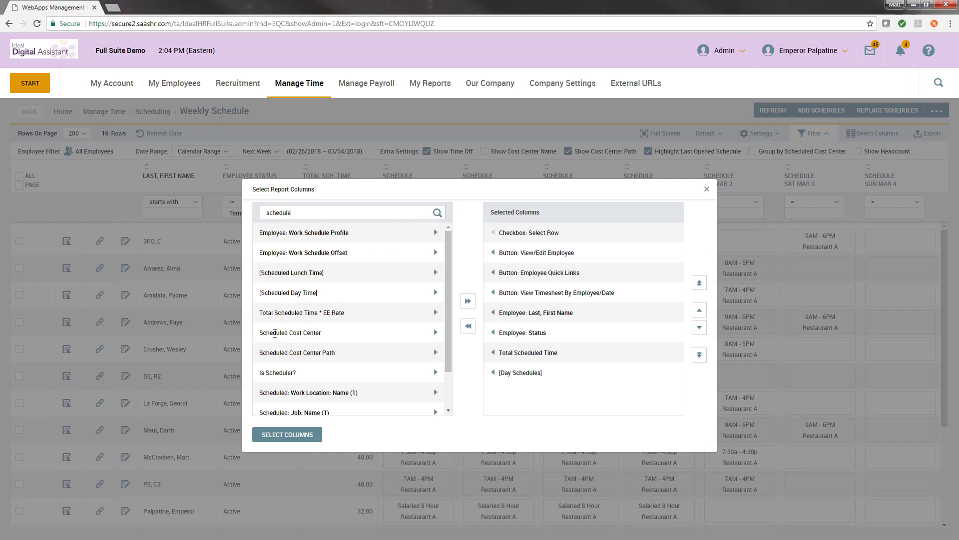
pyautogui.click(435, 334)
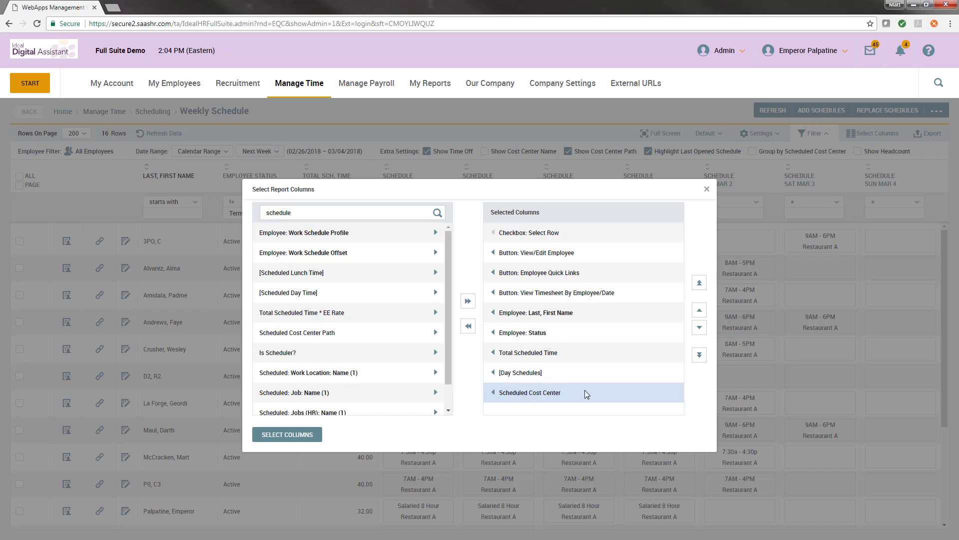
pyautogui.click(699, 309)
pyautogui.click(287, 434)
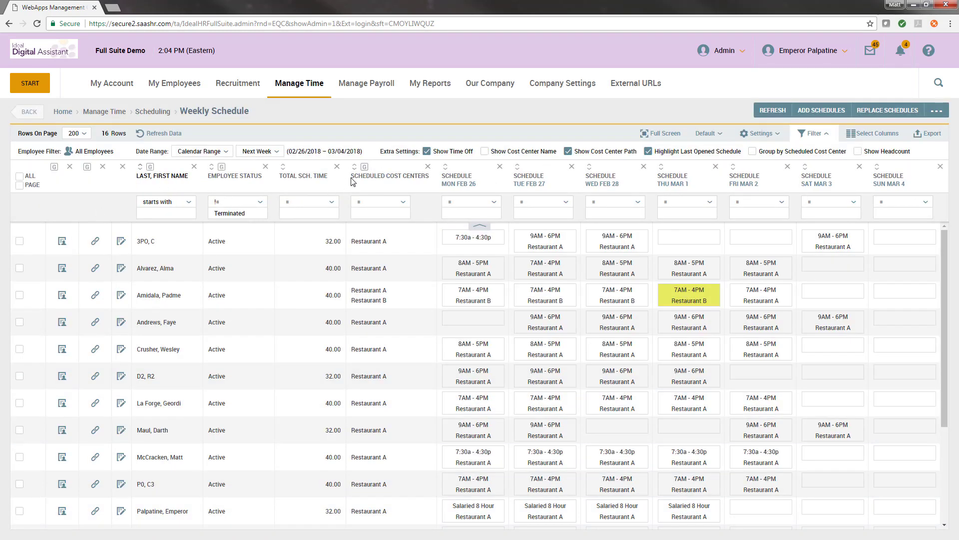
# Group the weekly schedule by the Scheduled Cost Centers column and enable the Group by Scheduled Cost Center setting
pyautogui.moveTo(351, 177); pyautogui.dragTo(430, 180)
pyautogui.click(382, 179)
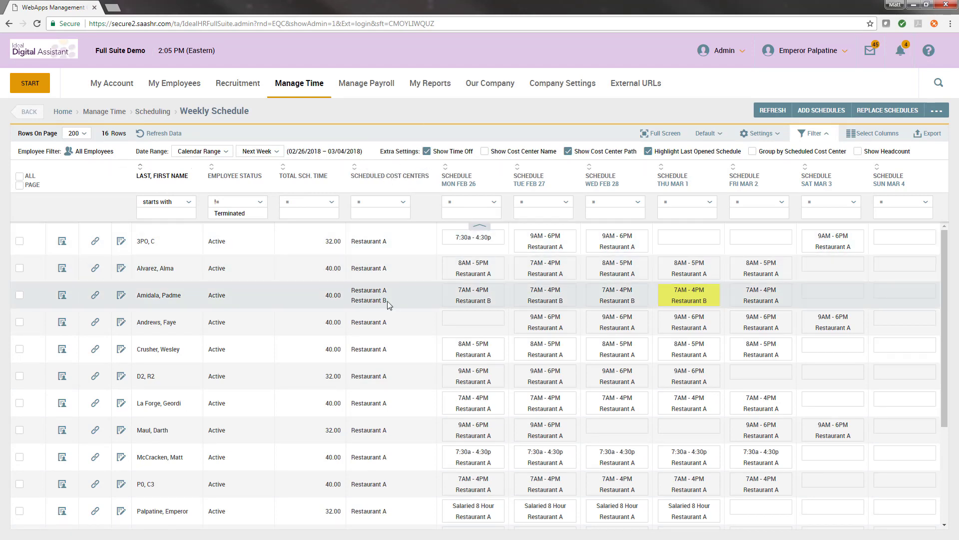
pyautogui.moveTo(389, 305); pyautogui.dragTo(351, 294)
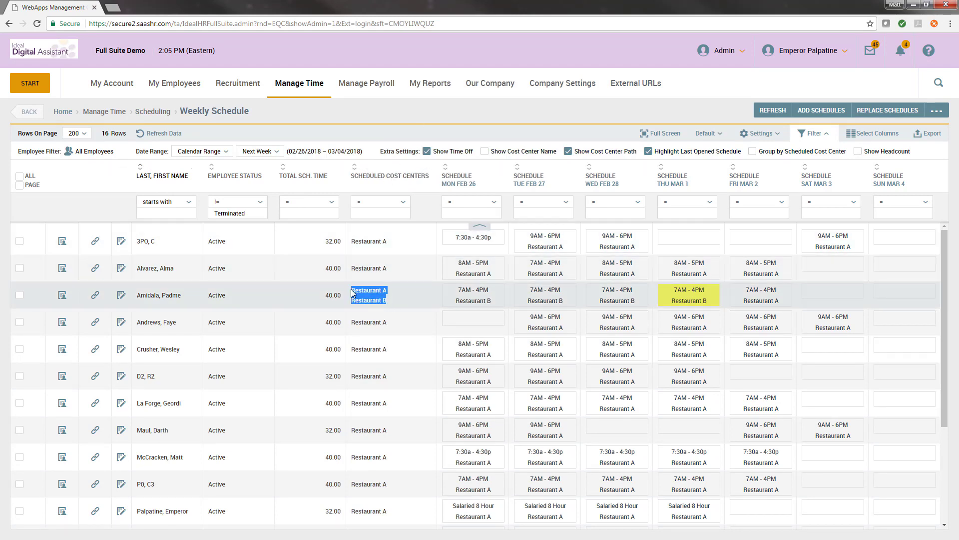
pyautogui.click(376, 298)
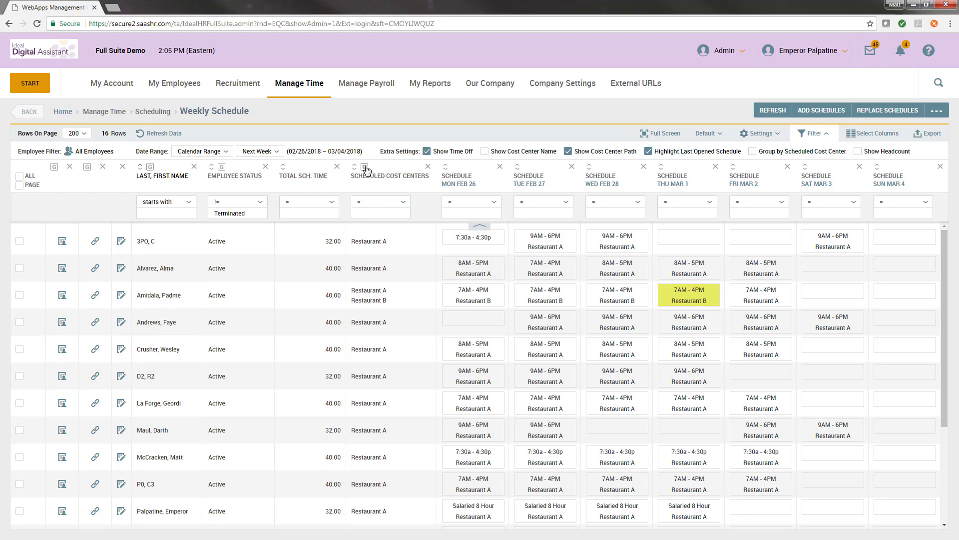
pyautogui.click(365, 166)
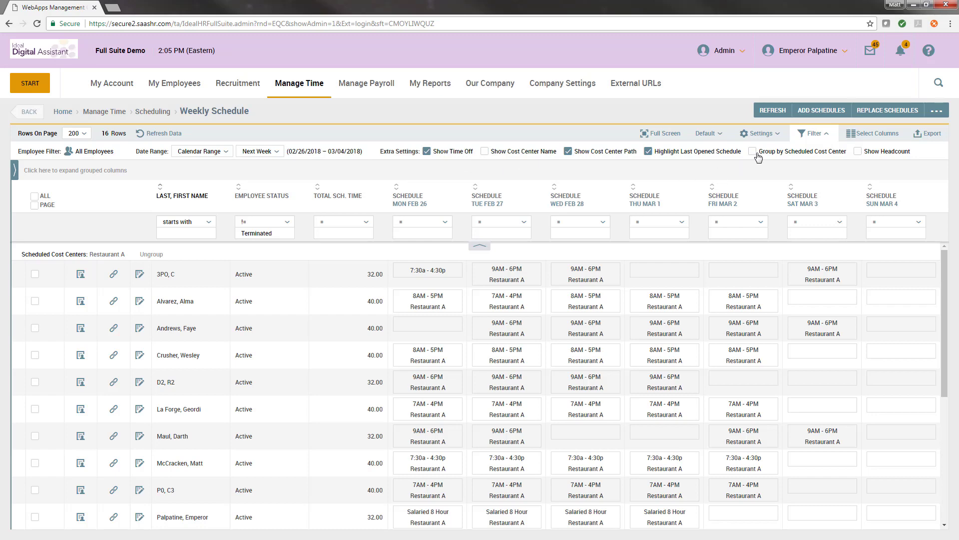
pyautogui.moveTo(760, 152); pyautogui.dragTo(844, 152)
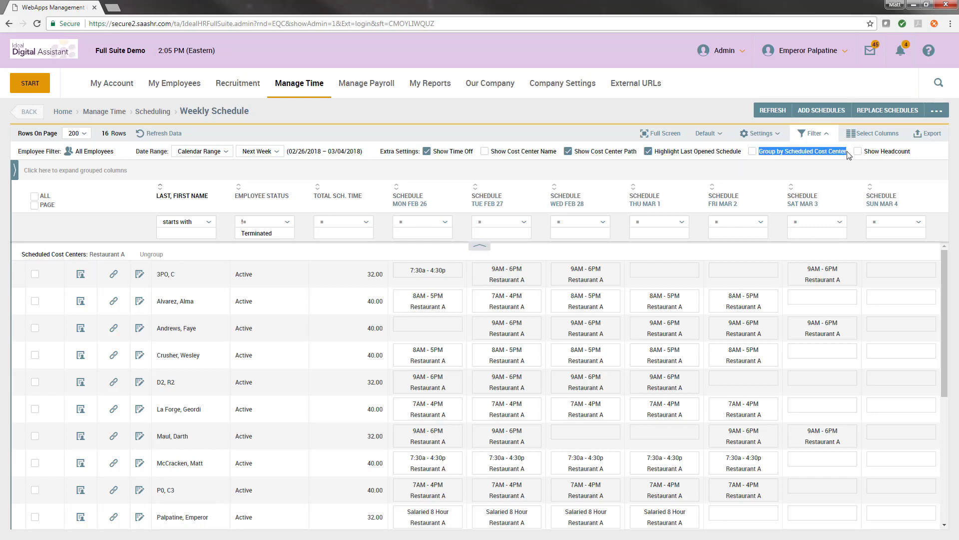
pyautogui.click(833, 152)
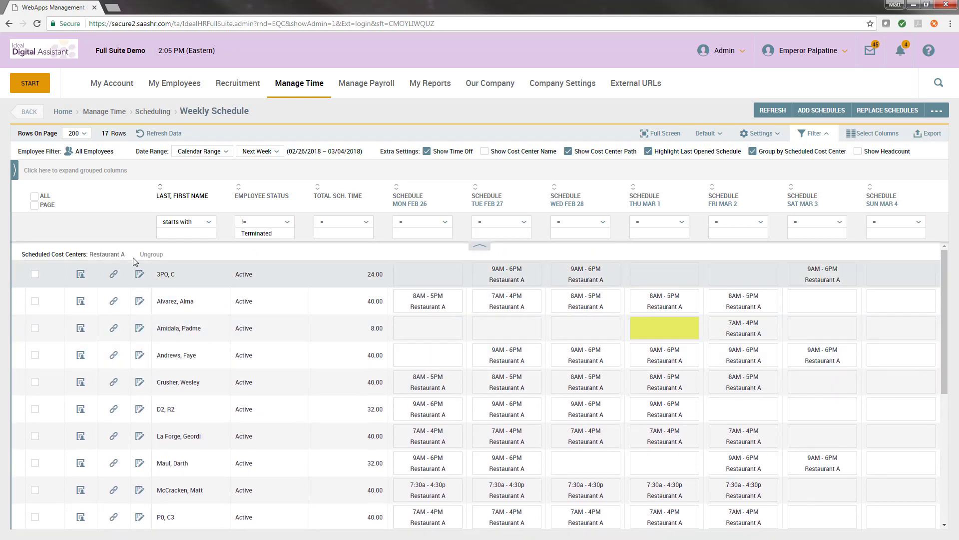
# Compare the third employee's shifts in the Restaurant A group with those in the Restaurant B group
pyautogui.moveTo(126, 255)
pyautogui.mouseDown()
pyautogui.moveTo(28, 256)
pyautogui.moveTo(126, 256)
pyautogui.mouseUp()
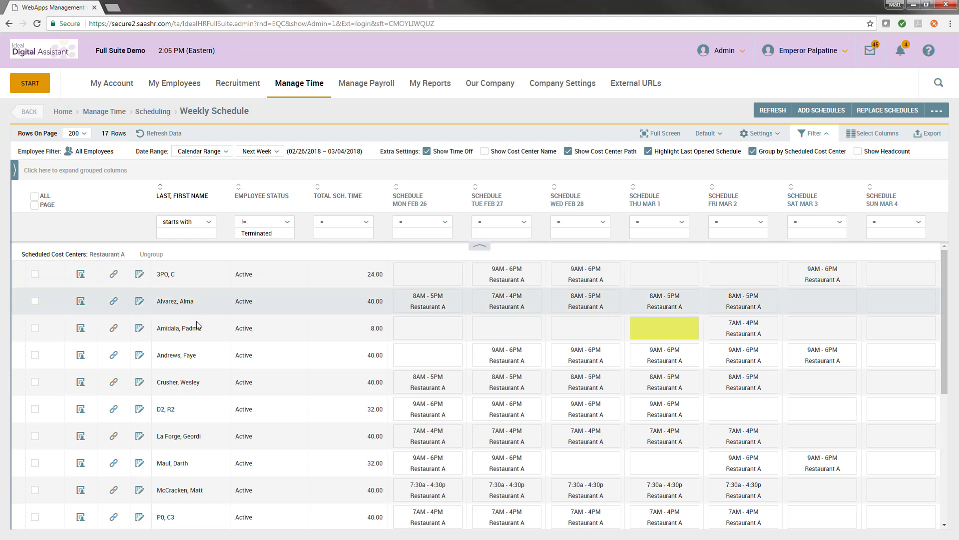
pyautogui.moveTo(205, 329); pyautogui.dragTo(153, 332)
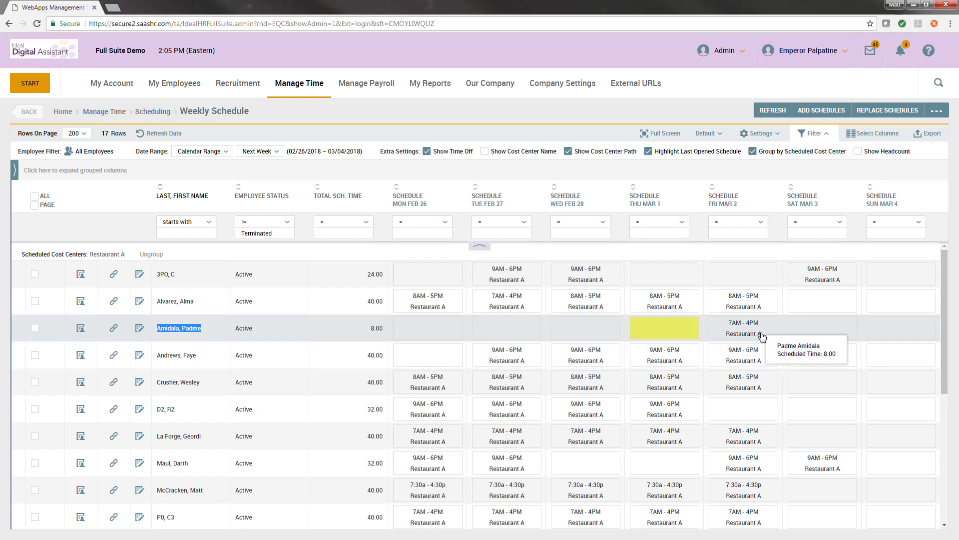
pyautogui.click(280, 324)
pyautogui.scroll(-2, 280, 322)
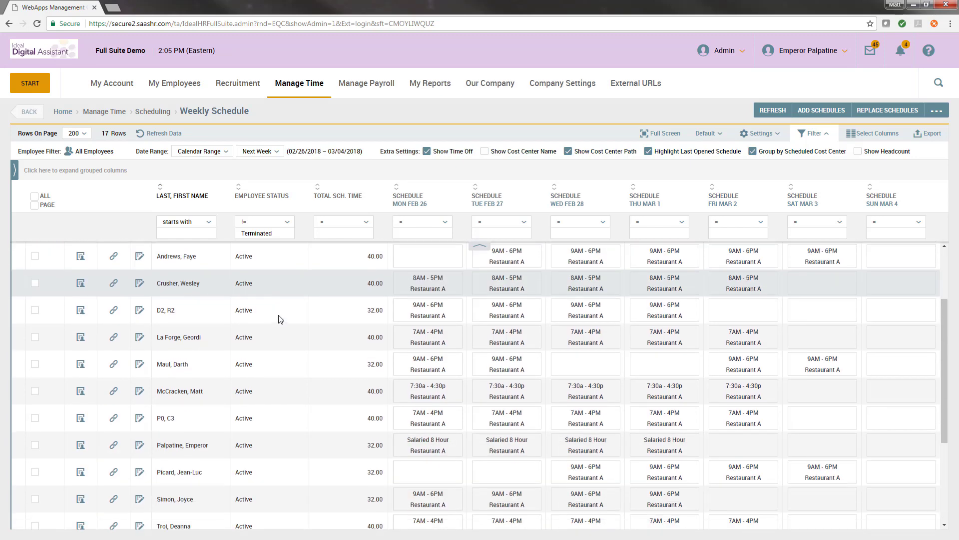
pyautogui.scroll(-3, 279, 320)
pyautogui.moveTo(128, 463); pyautogui.dragTo(92, 465)
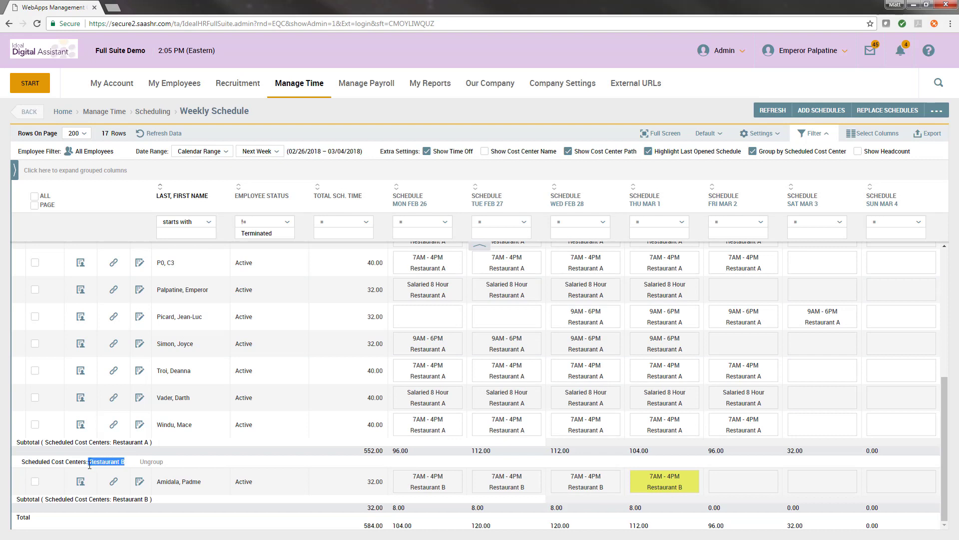
pyautogui.moveTo(203, 483); pyautogui.dragTo(156, 492)
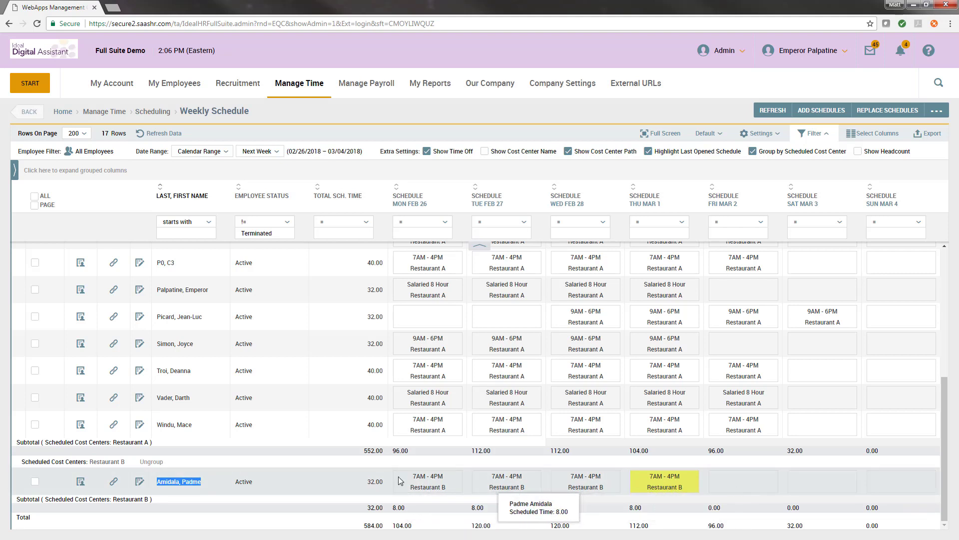
# Set the work location of the last Restaurant A employee's Monday, February 26 shift to Restaurant B and save it
pyautogui.click(428, 425)
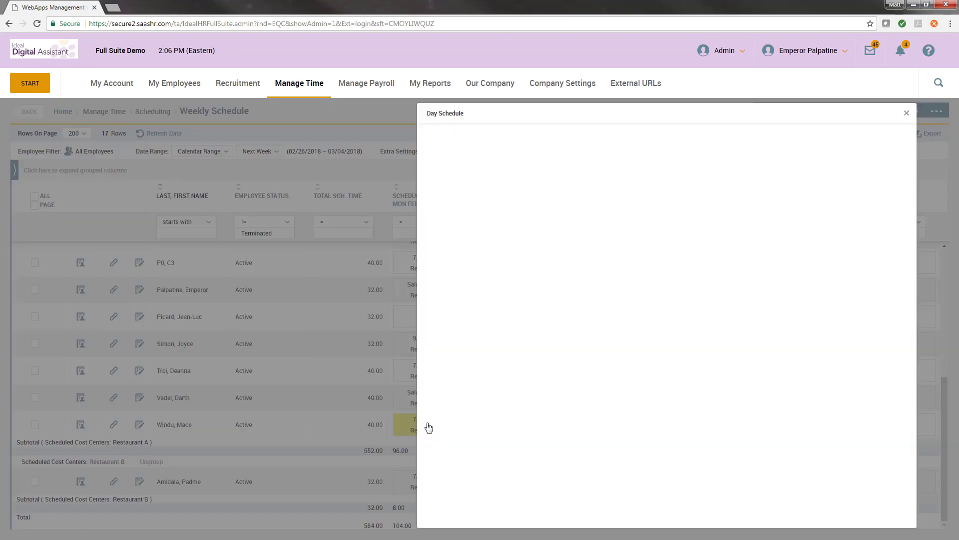
pyautogui.click(602, 259)
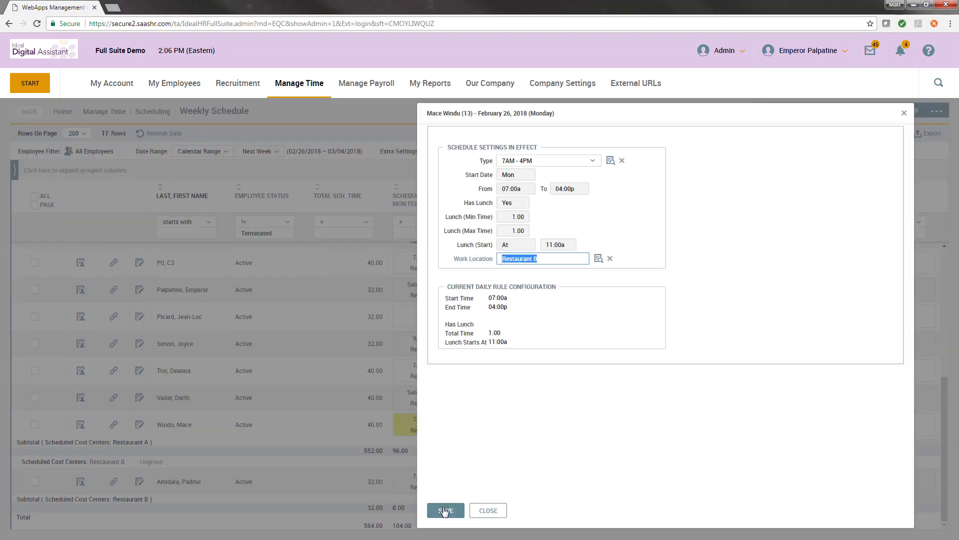
pyautogui.click(442, 509)
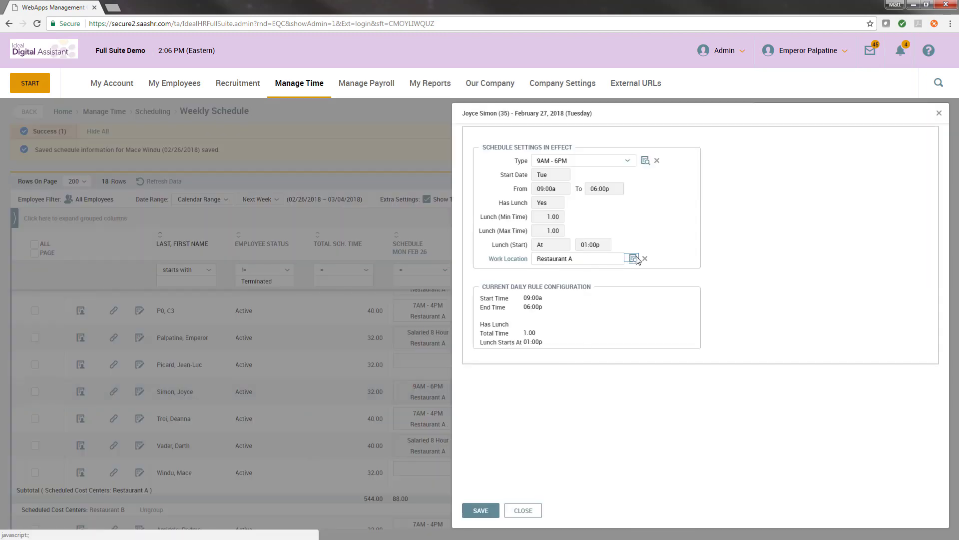
# Move the fourth-from-last Restaurant A employee's Tuesday, February 27 shift and the seventh-from-last's Thursday, March 1 shift to Restaurant B, saving both
pyautogui.click(633, 258)
pyautogui.click(491, 507)
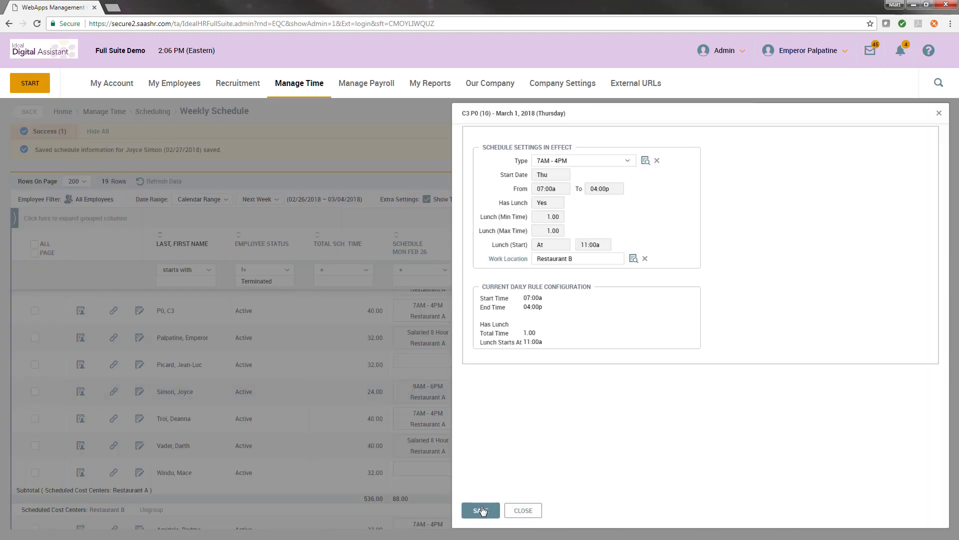
# Review the employees scheduled in the Restaurant B group and the group's scheduled-time subtotal
pyautogui.scroll(-3, 363, 393)
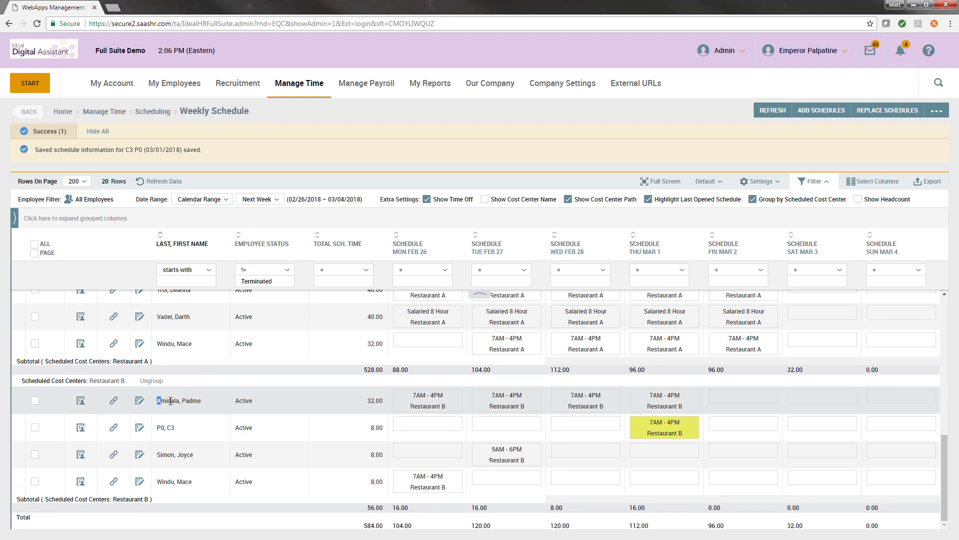
pyautogui.moveTo(170, 400); pyautogui.dragTo(205, 399)
pyautogui.click(205, 400)
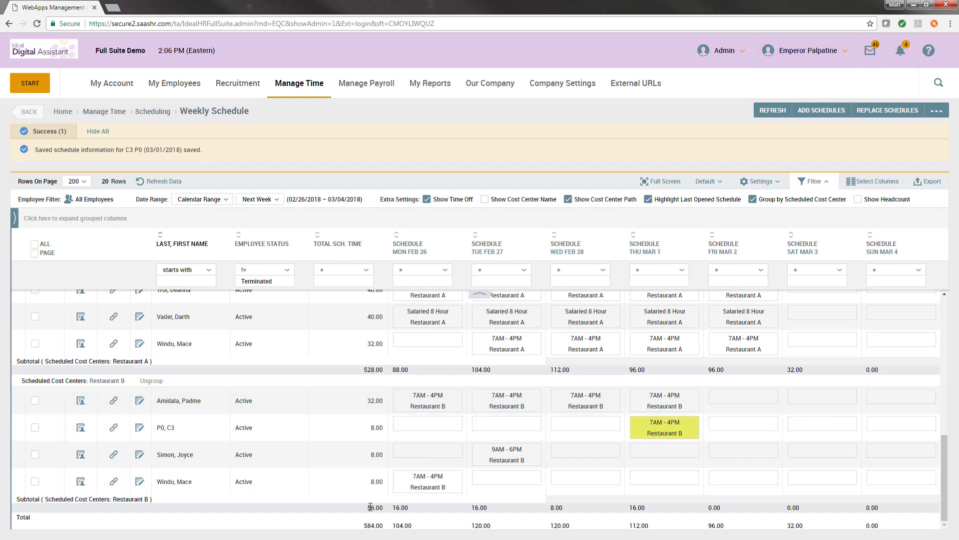
pyautogui.moveTo(366, 507); pyautogui.dragTo(387, 508)
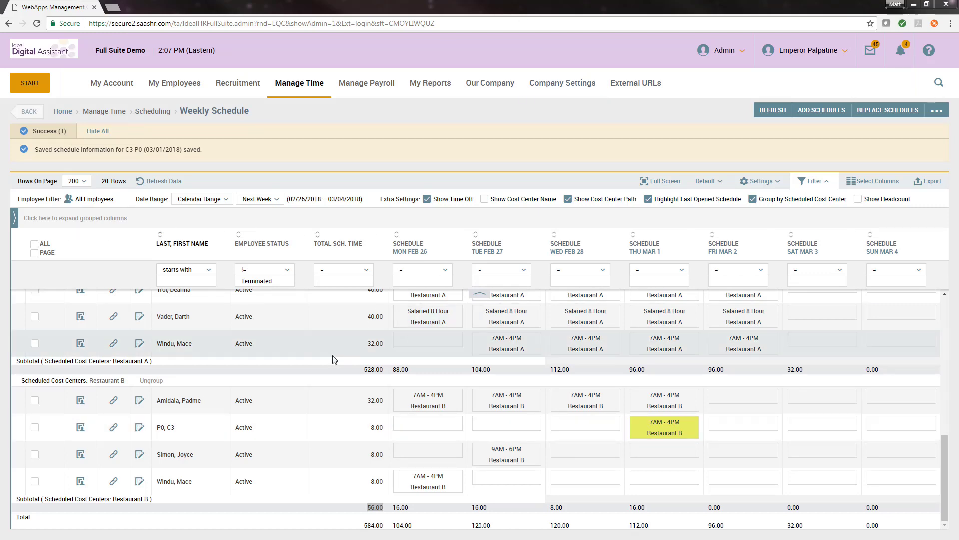
# Open the second Restaurant A employee's Tuesday, February 27 shift and change its schedule type to Fixed
pyautogui.scroll(2, 380, 392)
pyautogui.scroll(8, 380, 392)
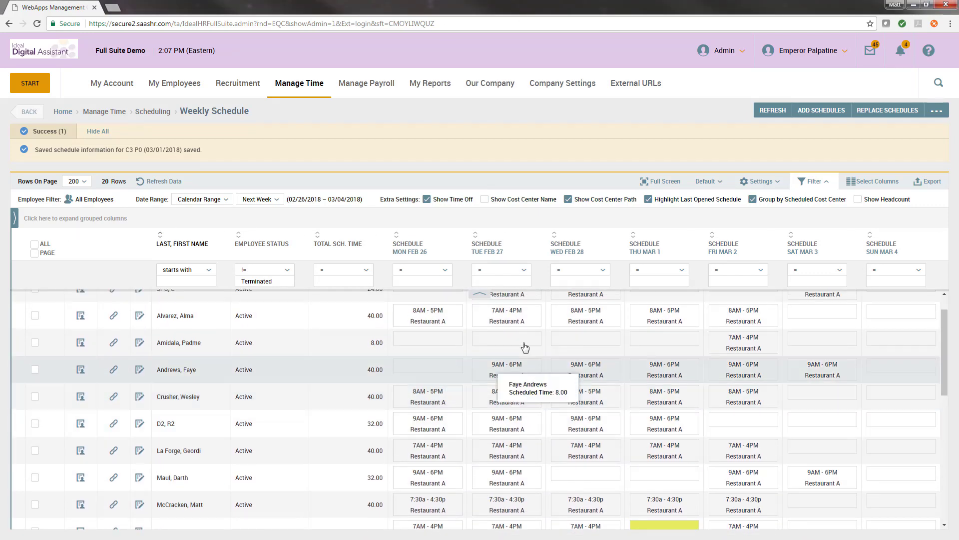
pyautogui.click(524, 323)
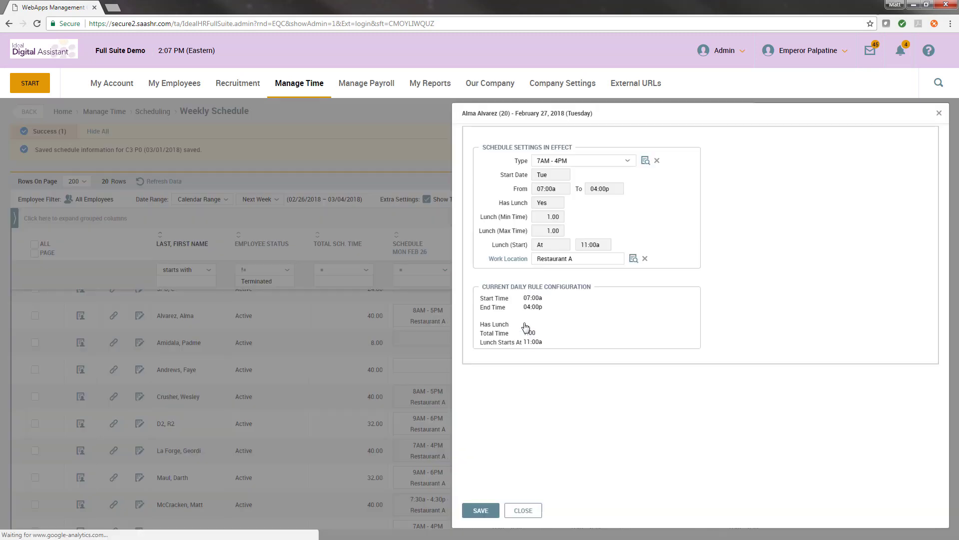
pyautogui.click(631, 164)
pyautogui.moveTo(632, 192); pyautogui.dragTo(632, 222)
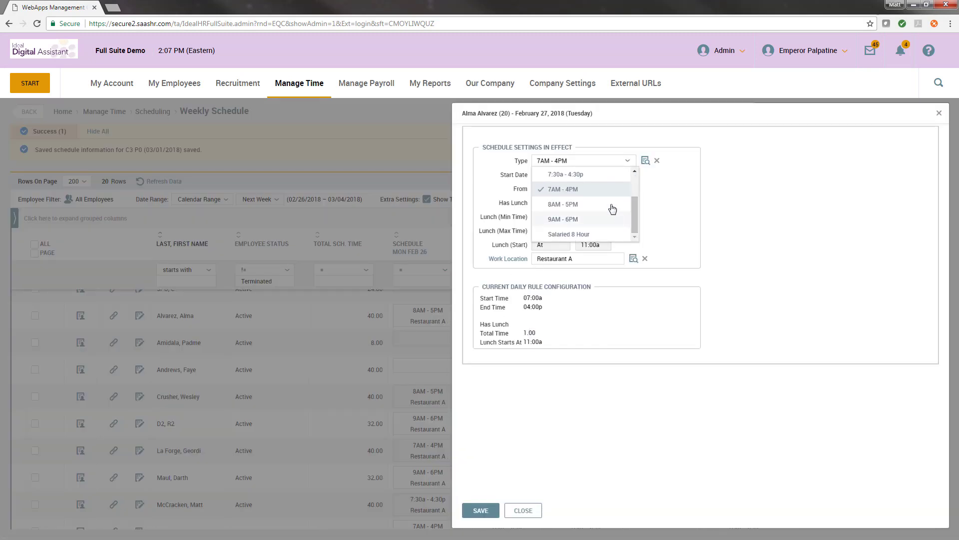
pyautogui.scroll(3, 633, 216)
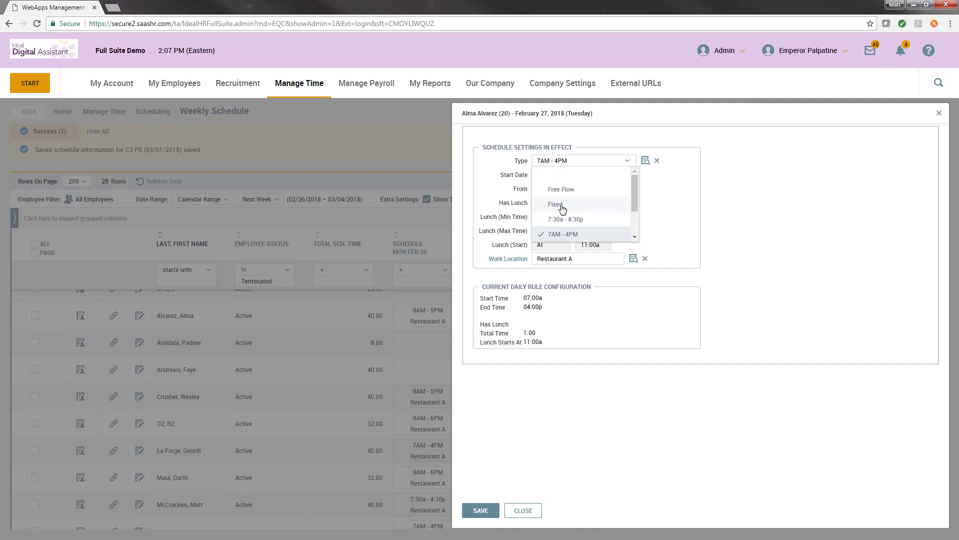
pyautogui.click(555, 204)
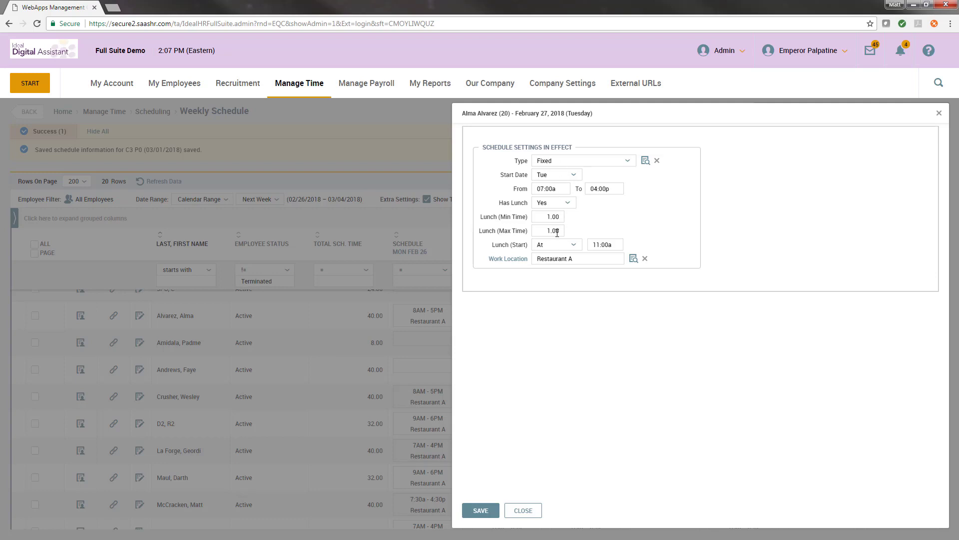
# Set the fixed Tuesday shift to run from 6:30a to 3:30p with lunch starting at 10:30a
pyautogui.moveTo(563, 190); pyautogui.dragTo(527, 204)
pyautogui.write('6:30a')
pyautogui.press('Tab')
pyautogui.write('3')
pyautogui.click(545, 312)
pyautogui.moveTo(613, 242); pyautogui.dragTo(551, 246)
pyautogui.write('10:30a')
# Set the fixed shift's work location to Restaurant B, save it, and check it in the Restaurant B group
pyautogui.click(634, 258)
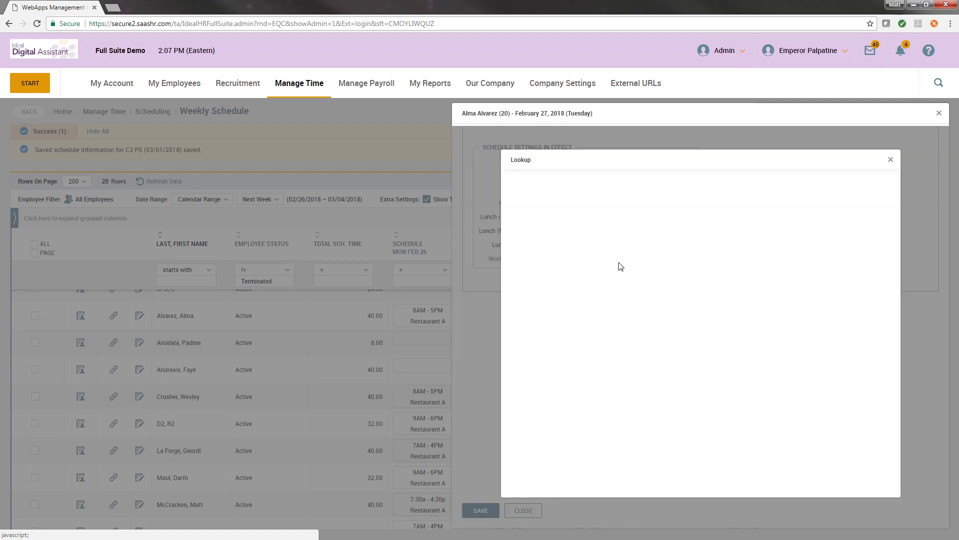
pyautogui.click(562, 204)
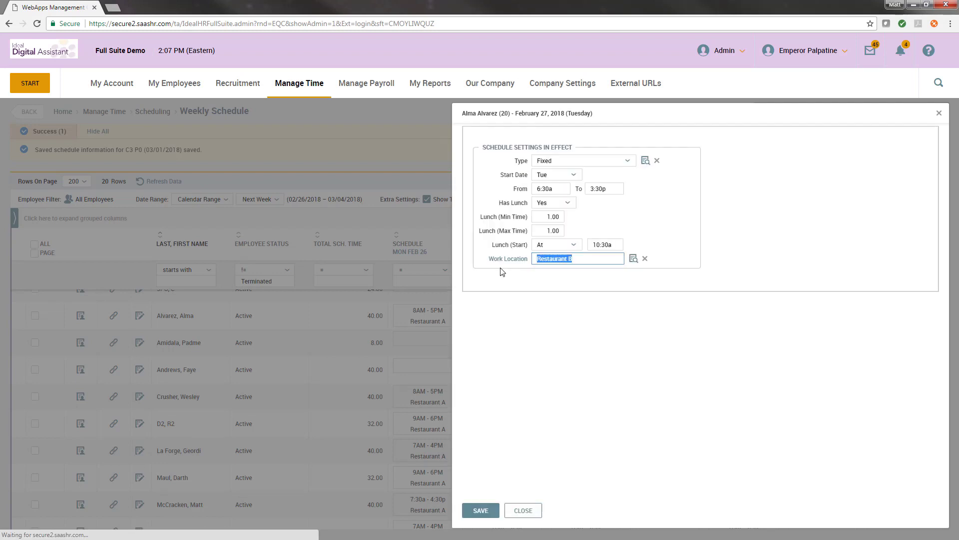
pyautogui.click(481, 511)
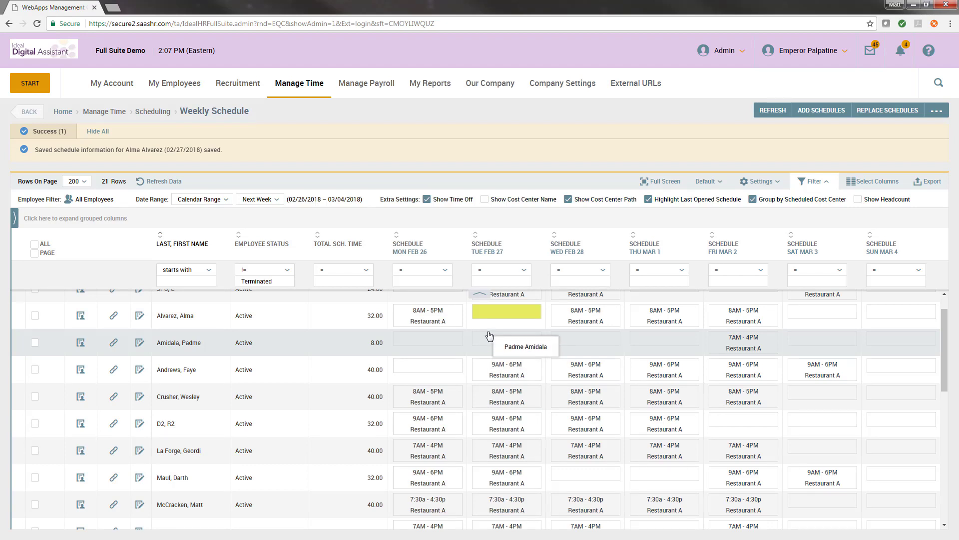
pyautogui.scroll(-8, 490, 347)
pyautogui.scroll(-1, 497, 352)
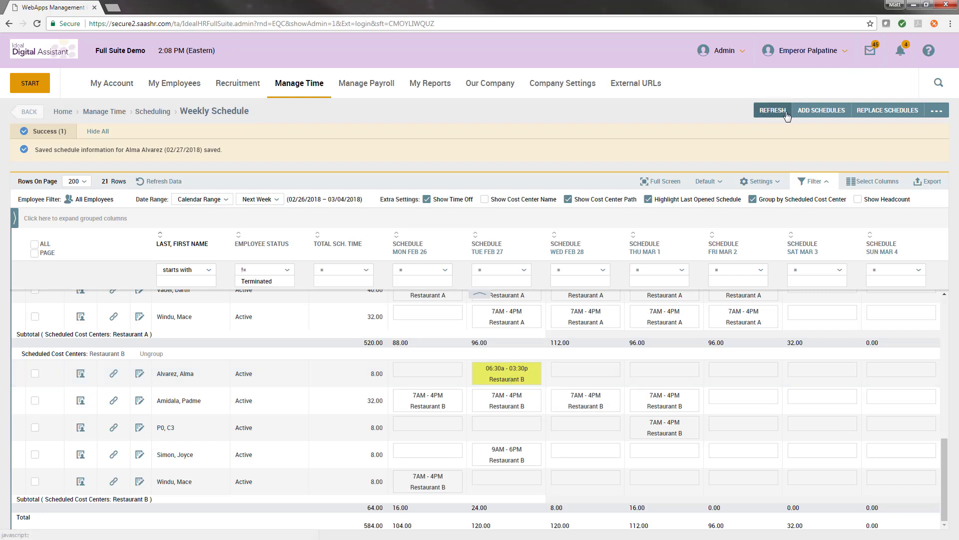
# View the blank form for creating a new daily schedule, return to the weekly schedule, and review both restaurant groups
pyautogui.click(939, 113)
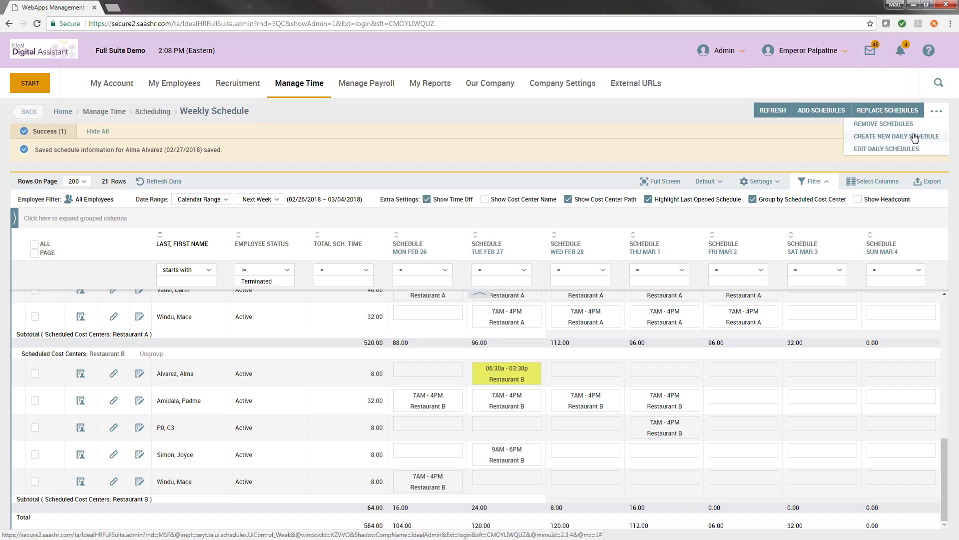
pyautogui.click(932, 138)
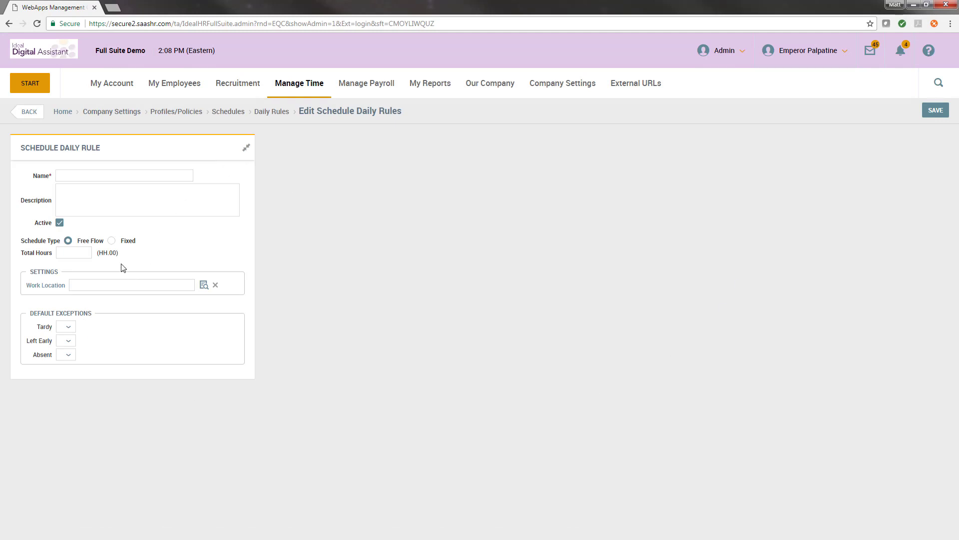
pyautogui.click(29, 112)
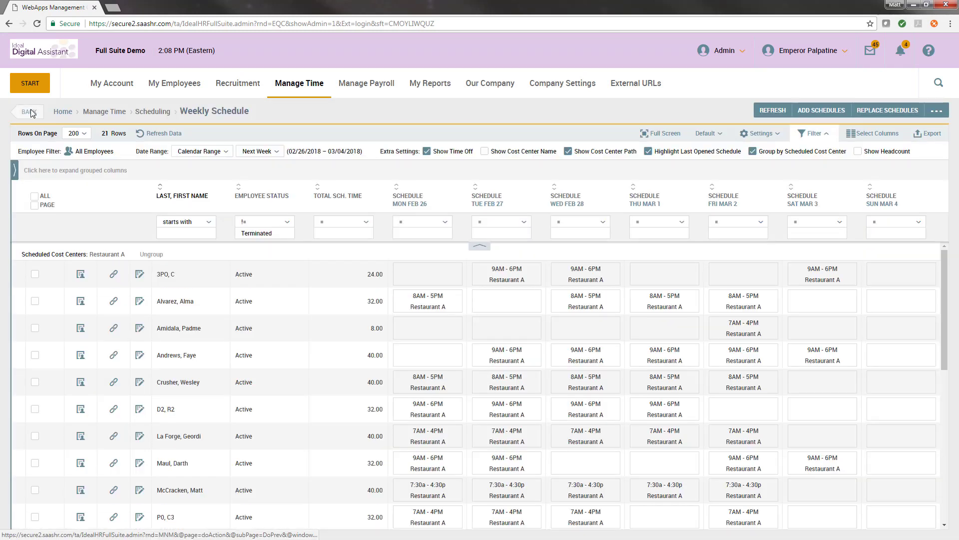
pyautogui.scroll(-10, 280, 450)
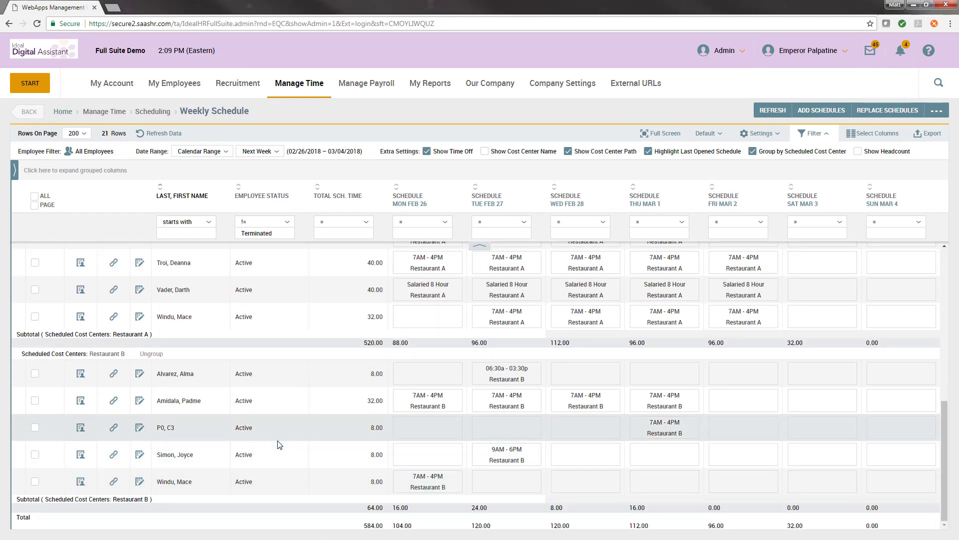
pyautogui.scroll(10, 272, 410)
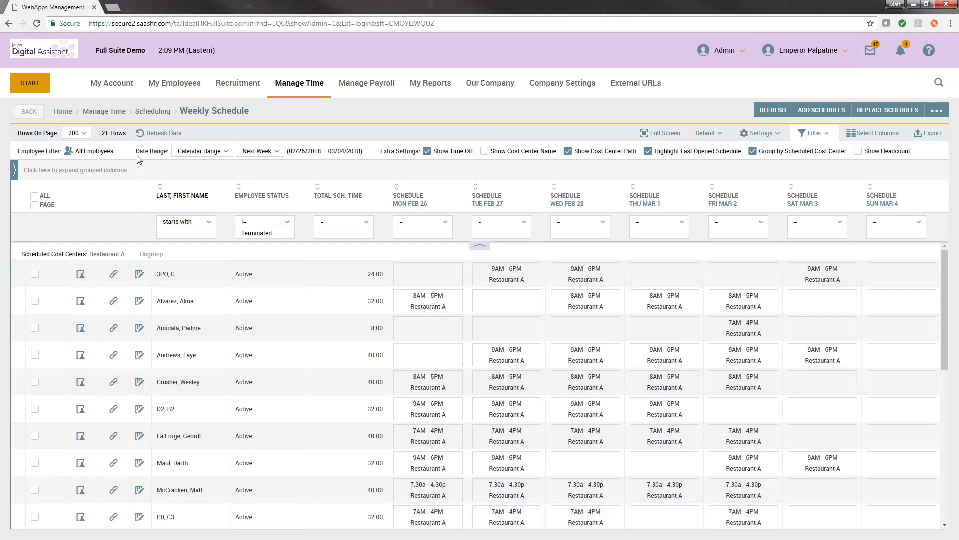
# Examine the schedule's calendar range presets and its custom date range option with from and to dates
pyautogui.moveTo(145, 153); pyautogui.dragTo(168, 152)
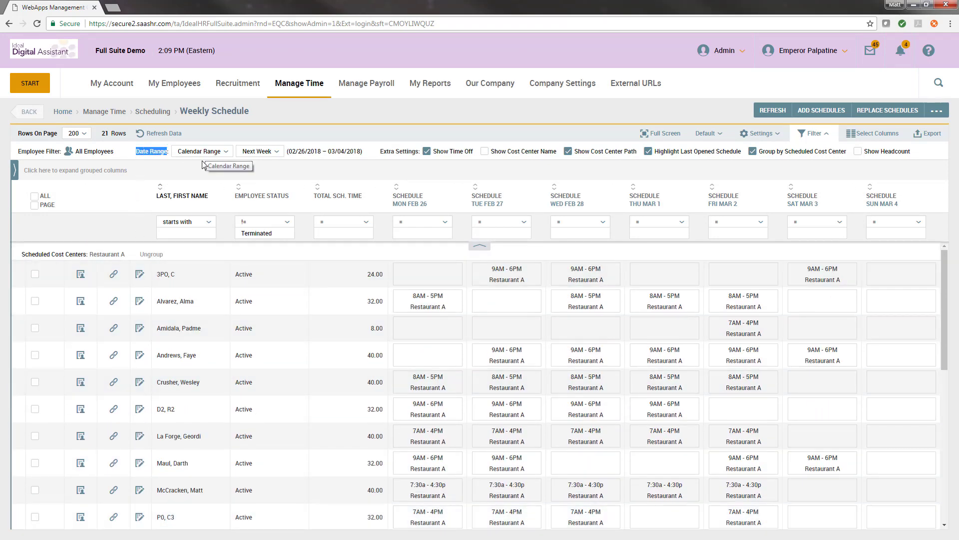
pyautogui.click(251, 156)
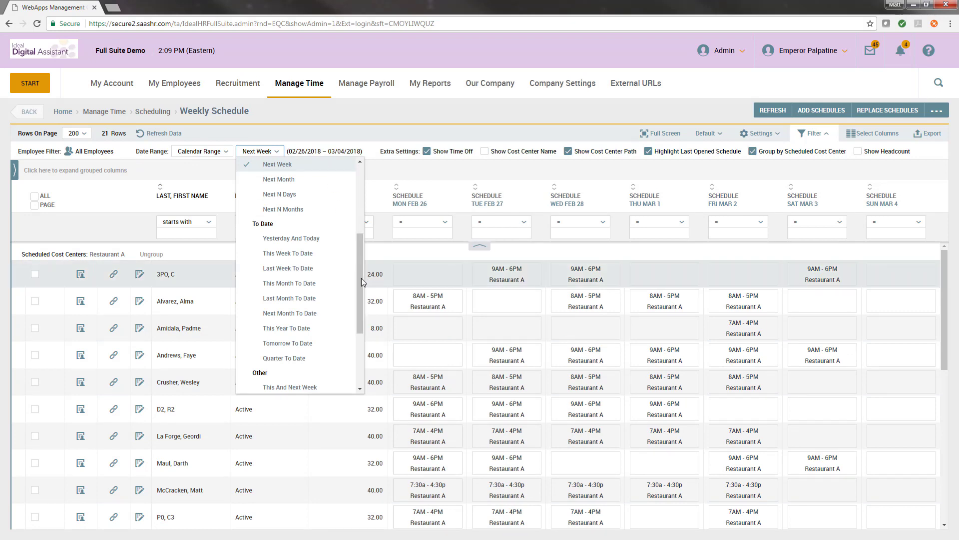
pyautogui.moveTo(362, 278); pyautogui.dragTo(355, 187)
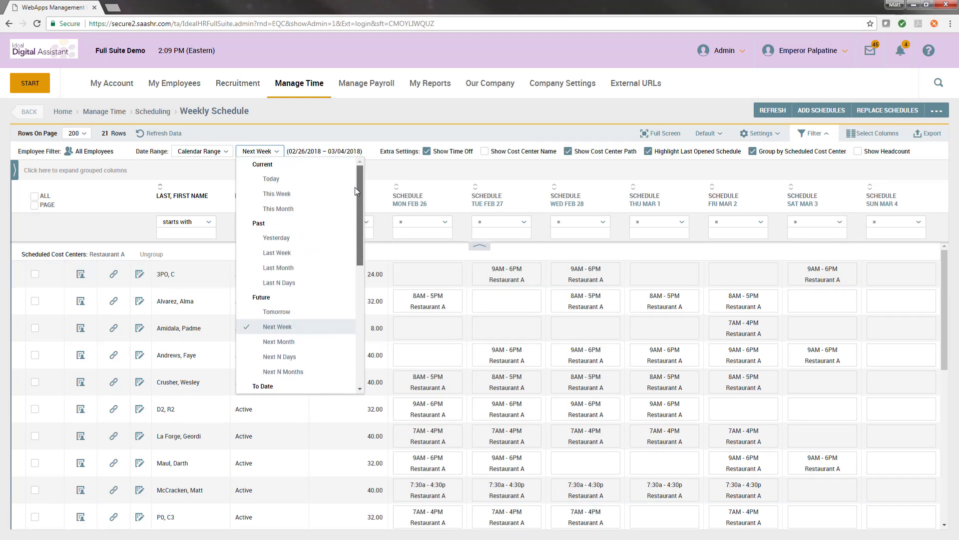
pyautogui.click(200, 150)
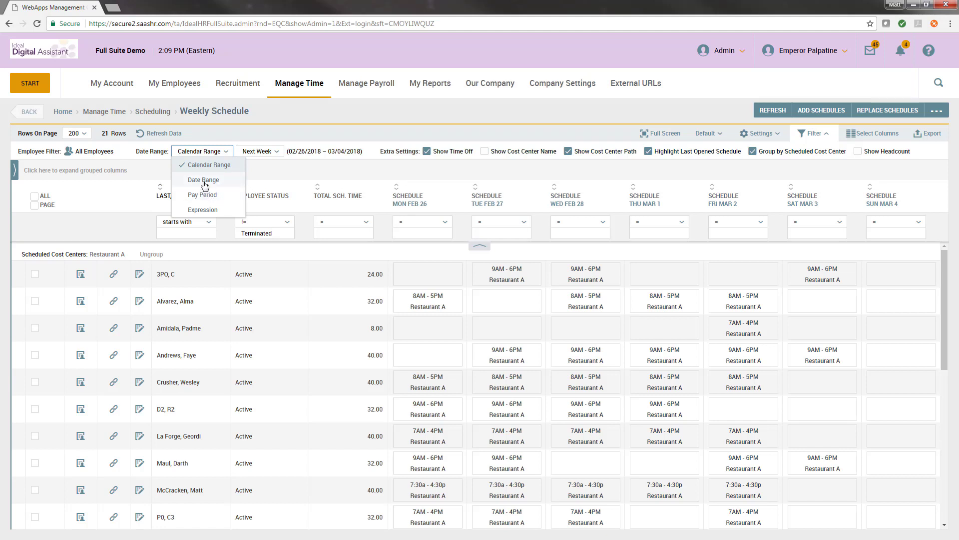
pyautogui.click(203, 181)
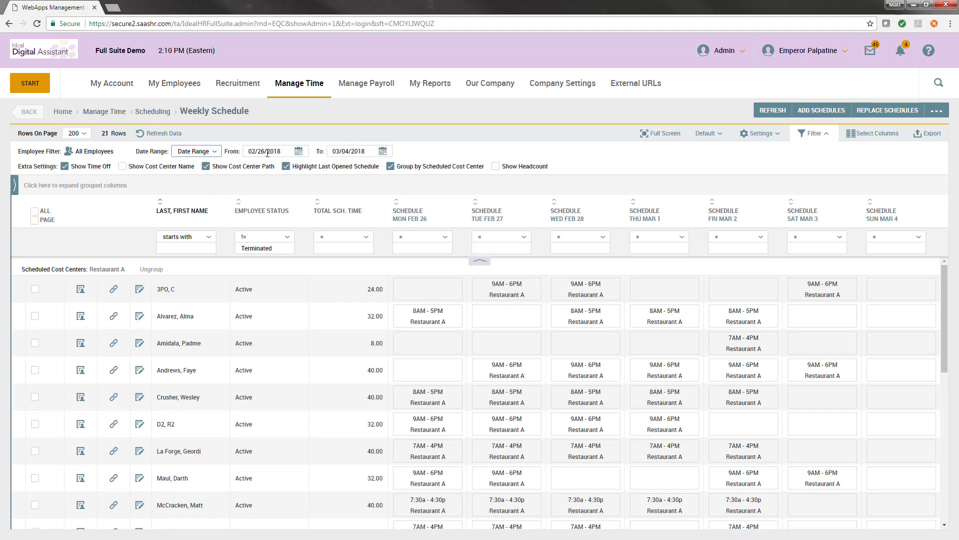
pyautogui.press('Tab')
pyautogui.press('Tab')
pyautogui.click(216, 152)
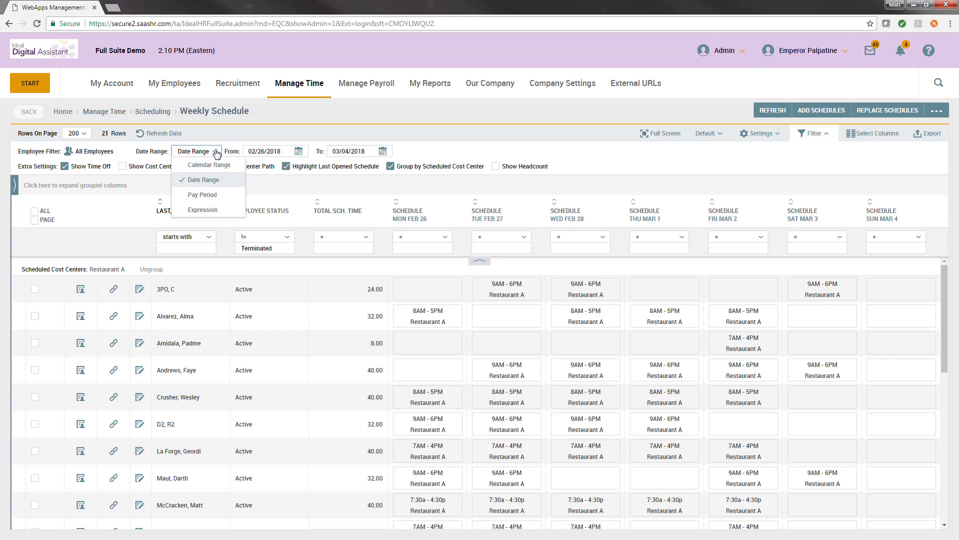
# Switch the schedule's date range to Pay Period and go to the weekly period 02/11/2018 – 02/17/2018
pyautogui.click(201, 194)
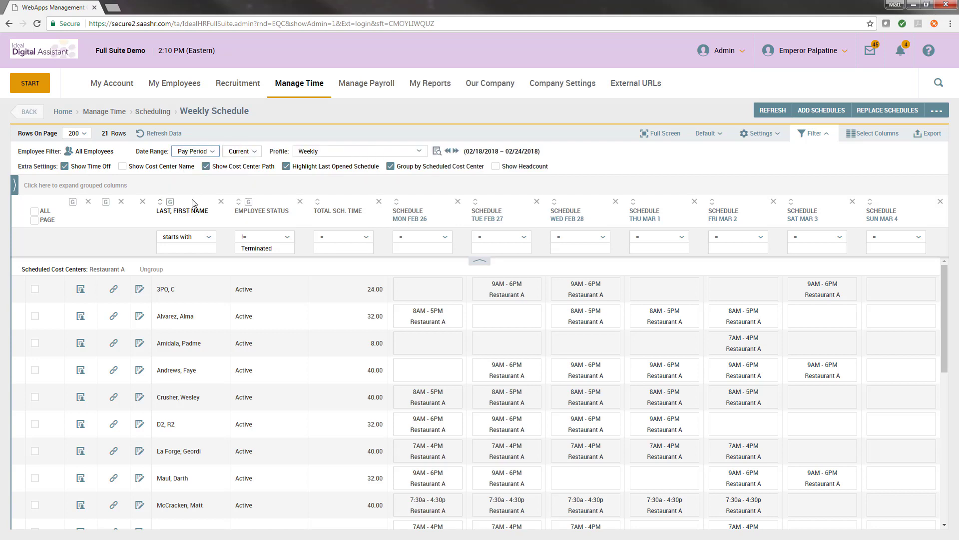
pyautogui.click(242, 156)
pyautogui.click(282, 150)
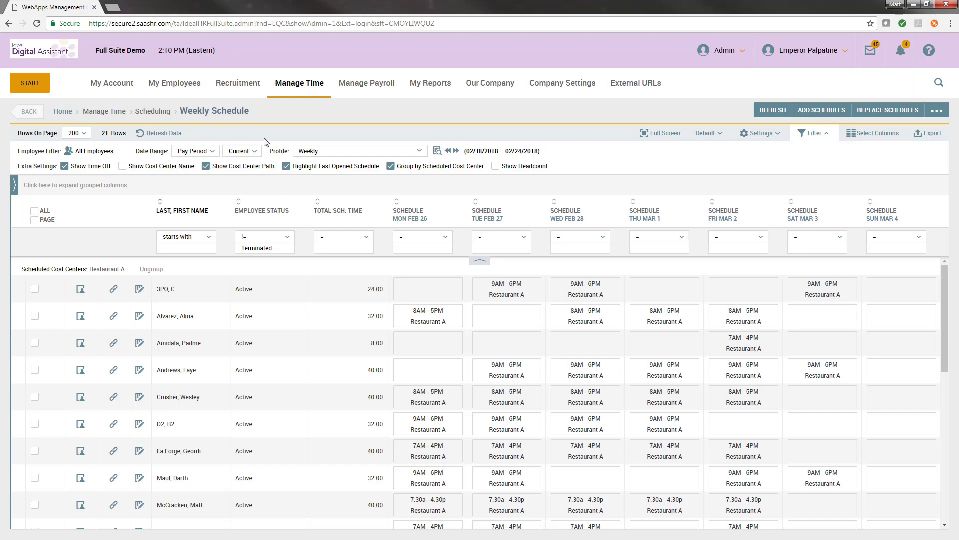
pyautogui.click(455, 152)
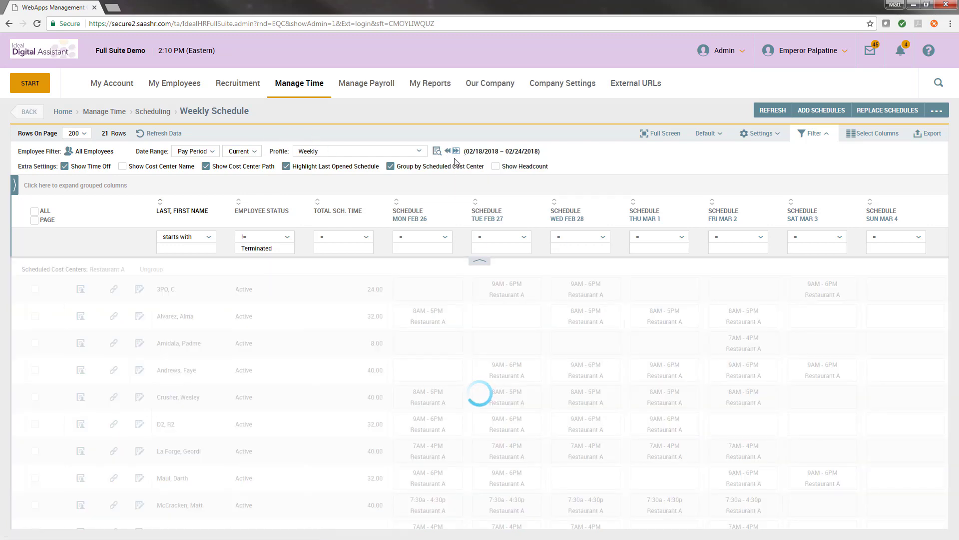
pyautogui.click(519, 152)
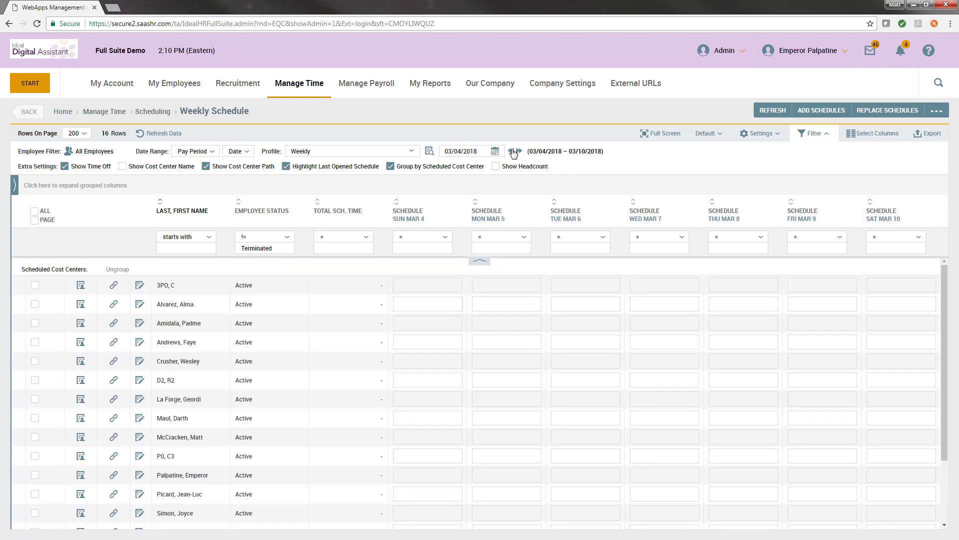
pyautogui.click(511, 151)
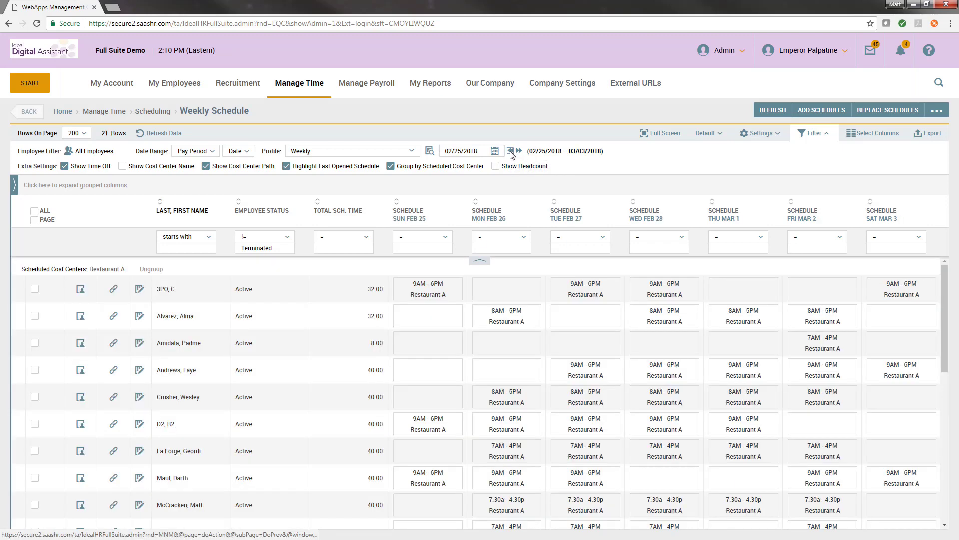
pyautogui.click(511, 152)
# Examine the Show Time Off option and the time-off details on the first employee's Sunday, February 11 shift, closing without saving
pyautogui.moveTo(113, 167); pyautogui.dragTo(84, 174)
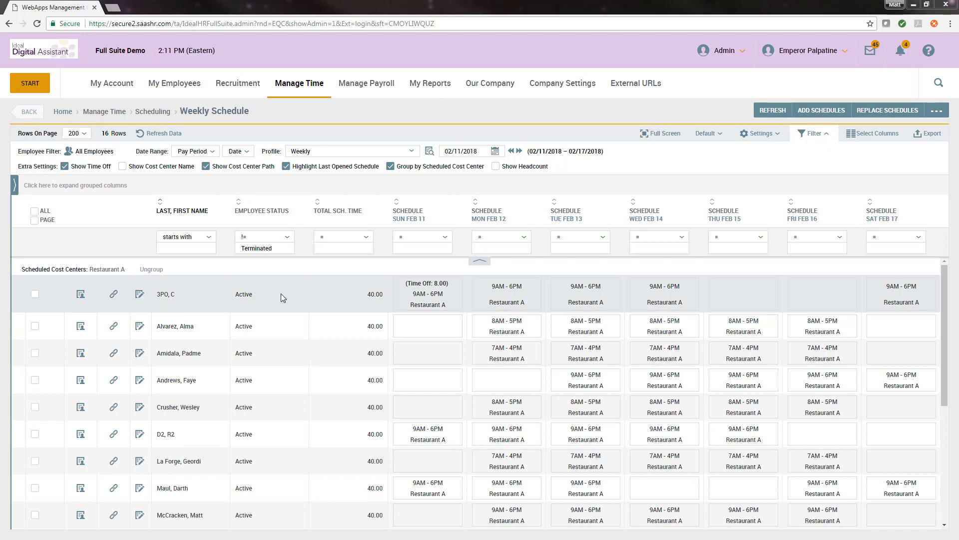
pyautogui.moveTo(434, 288)
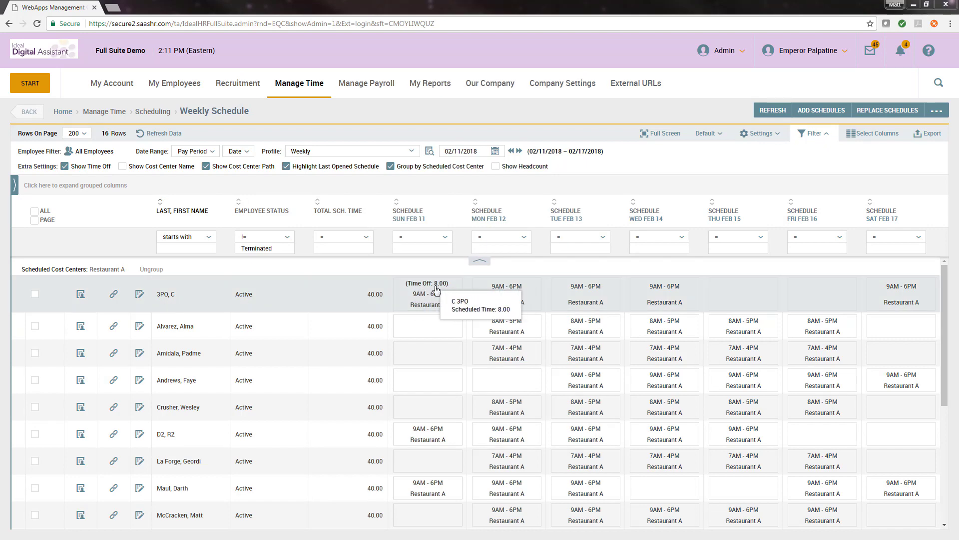
pyautogui.click(436, 289)
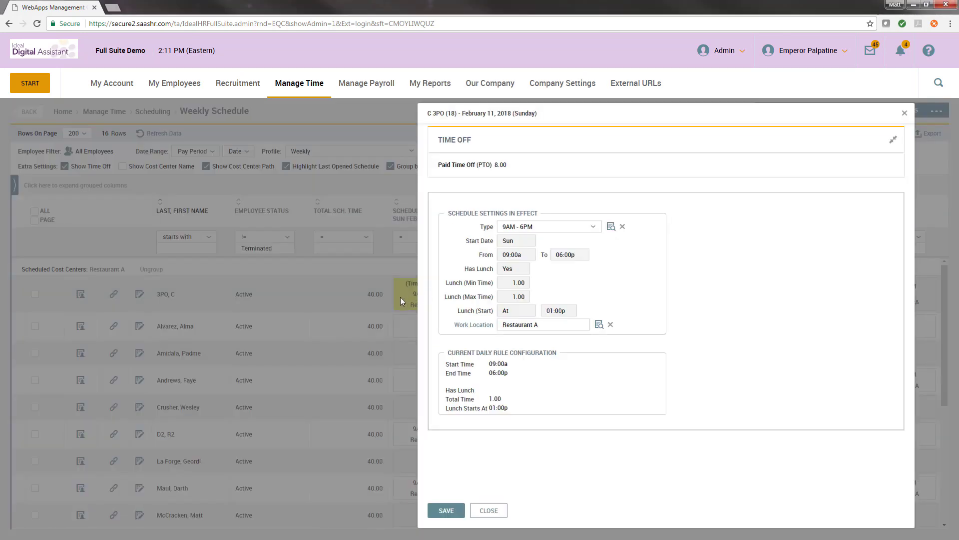
pyautogui.moveTo(438, 143); pyautogui.dragTo(481, 146)
pyautogui.moveTo(440, 169); pyautogui.dragTo(495, 172)
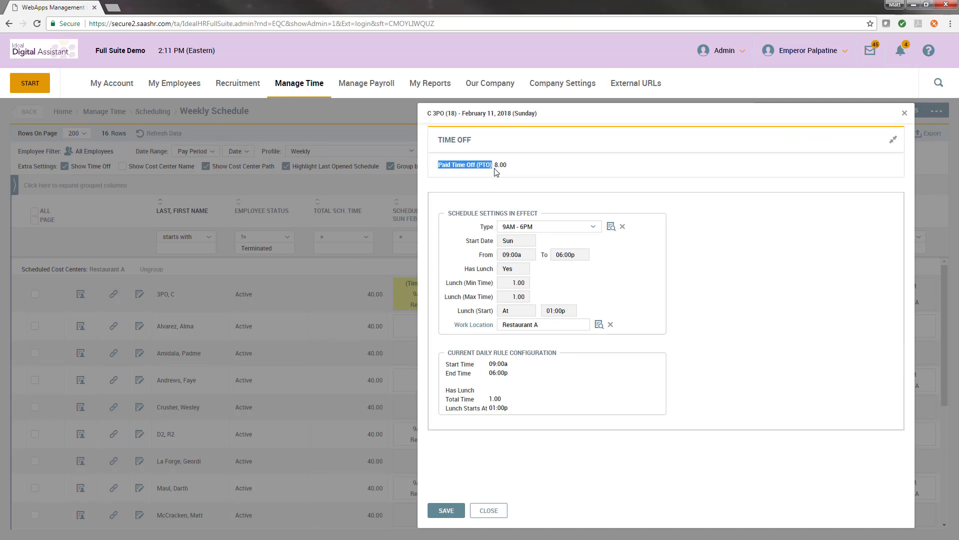
pyautogui.doubleClick(502, 166)
pyautogui.click(488, 510)
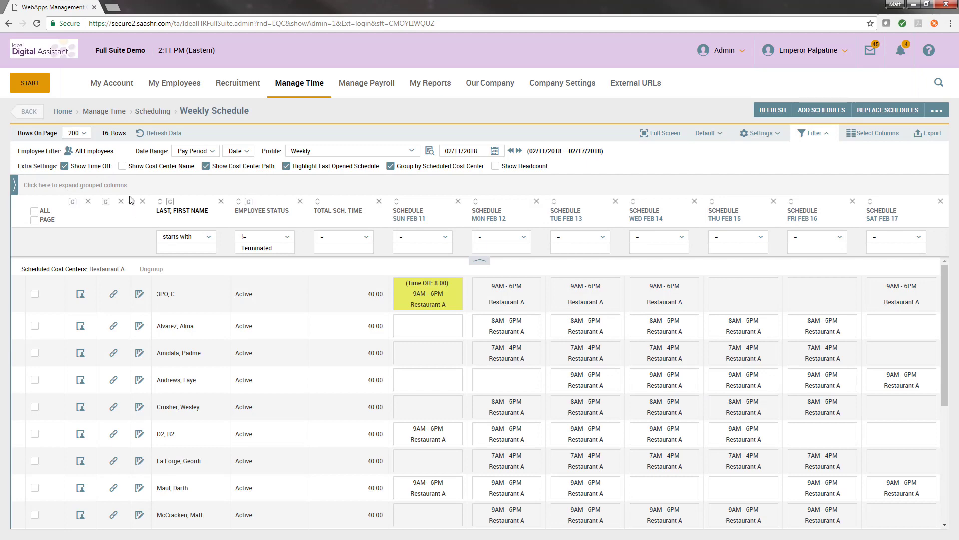
# Show cost center names instead of paths, and open and save the first employee's Monday, February 12 shift to move the last-opened highlight
pyautogui.click(124, 167)
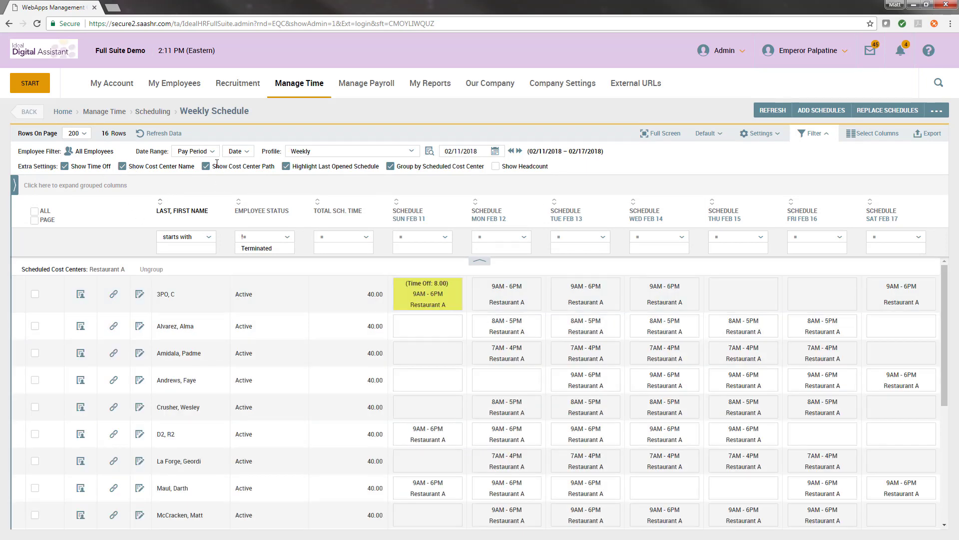
pyautogui.click(206, 166)
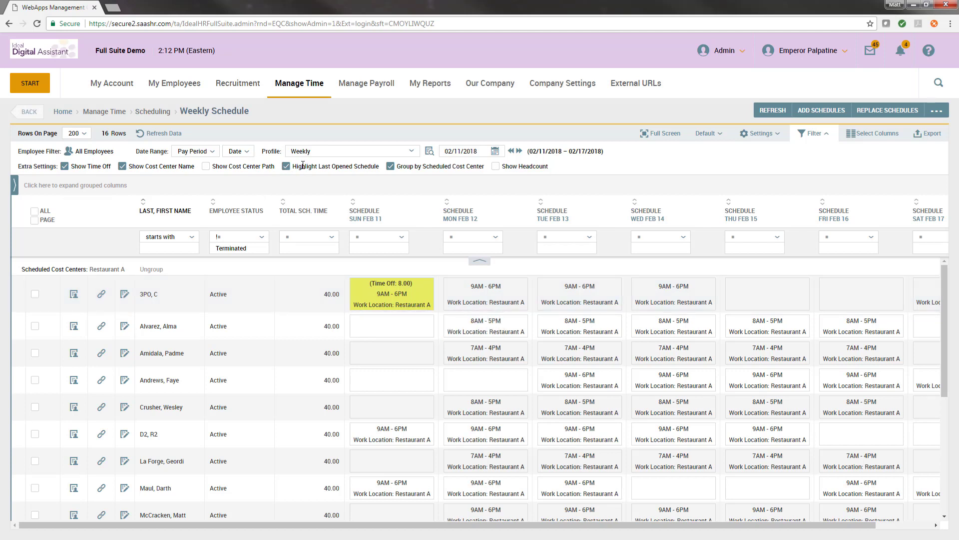
pyautogui.moveTo(293, 165); pyautogui.dragTo(374, 166)
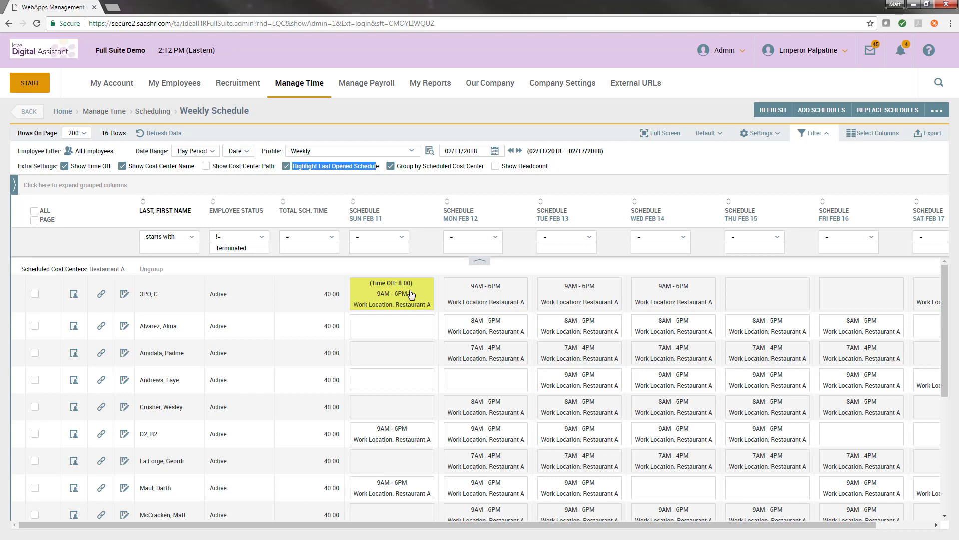
pyautogui.click(483, 304)
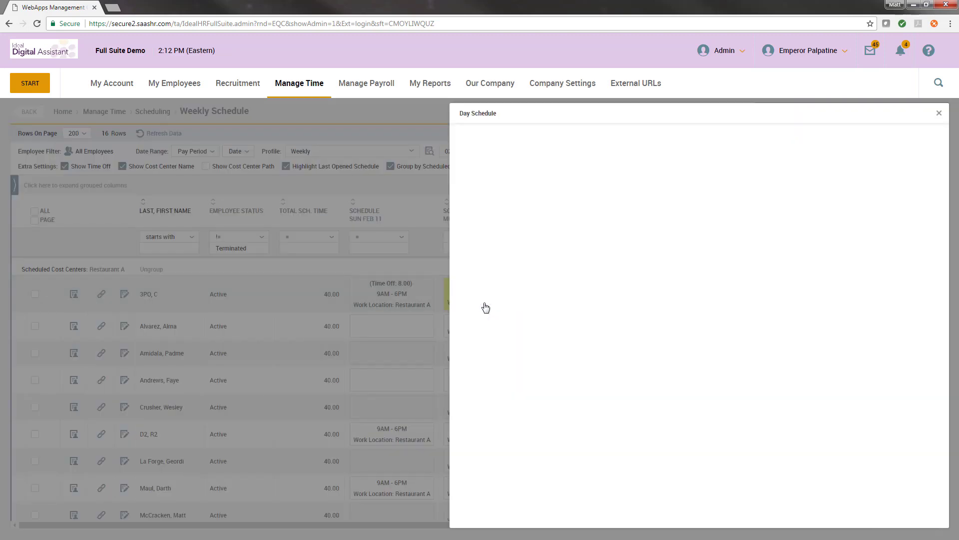
pyautogui.click(479, 508)
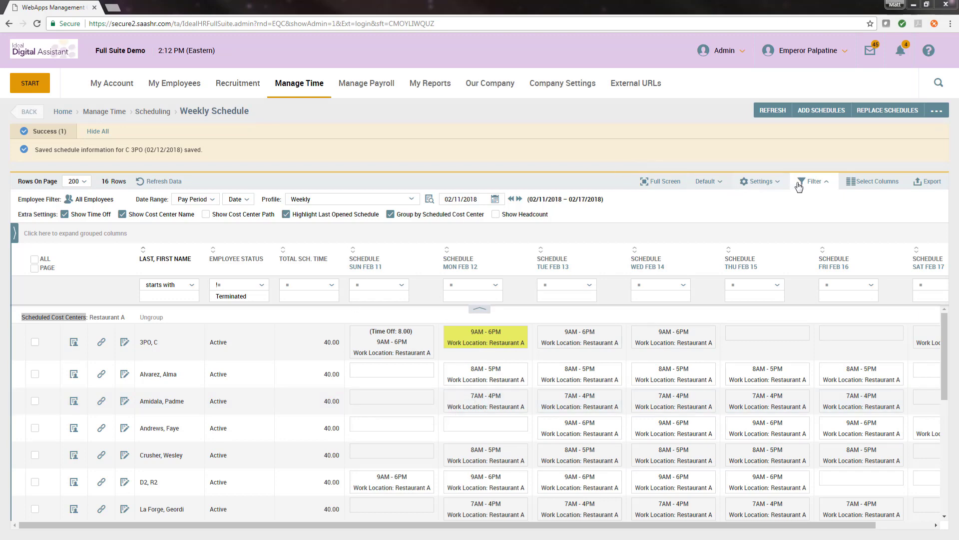
# Examine the columns available for the weekly schedule report and close the column selection without changes
pyautogui.click(862, 182)
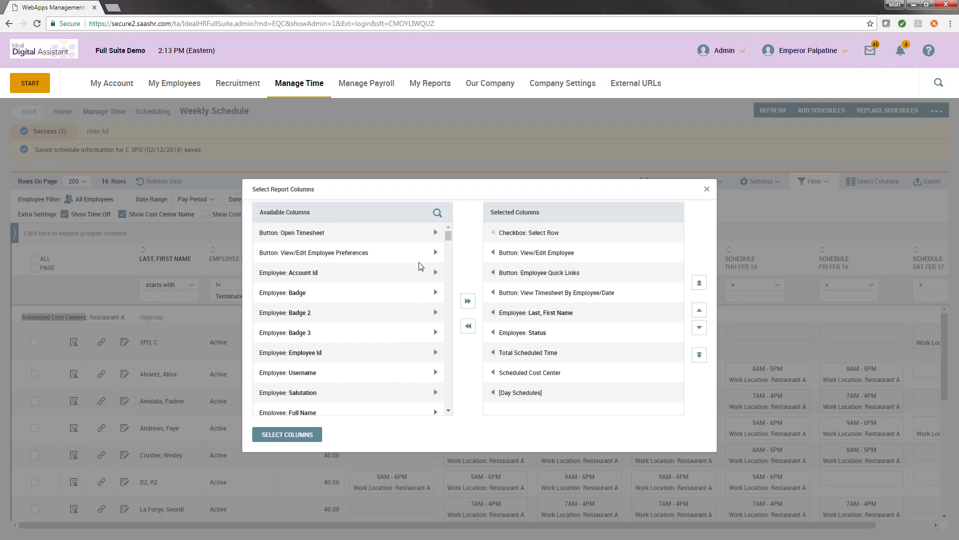
pyautogui.moveTo(448, 238); pyautogui.dragTo(451, 417)
pyautogui.click(707, 191)
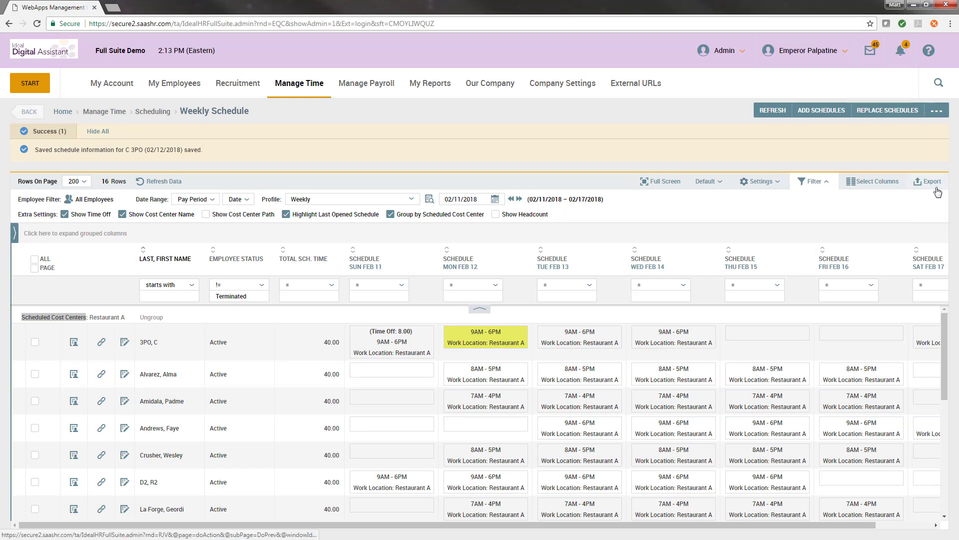
# Export the weekly schedule as a PDF, view it in Acrobat Reader, and close the file and the export options
pyautogui.click(936, 188)
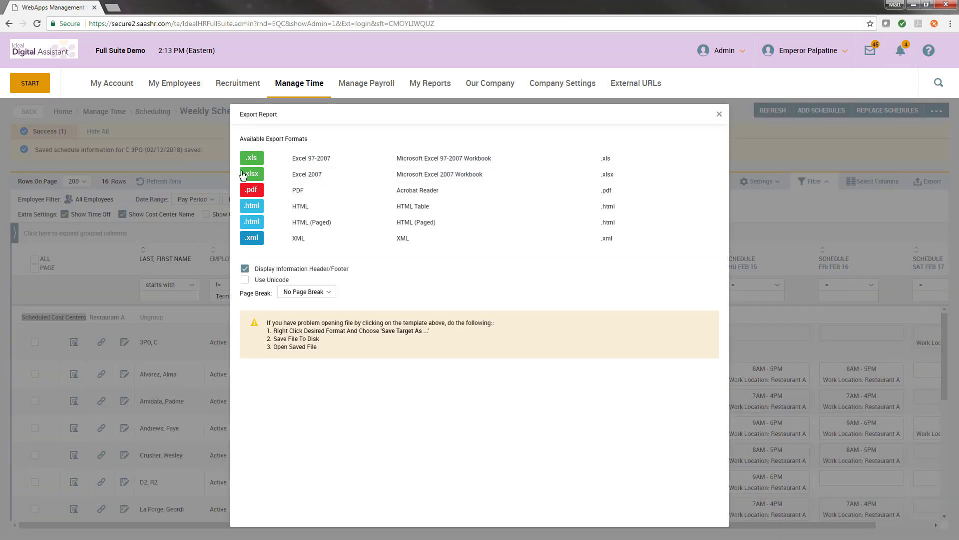
pyautogui.click(252, 189)
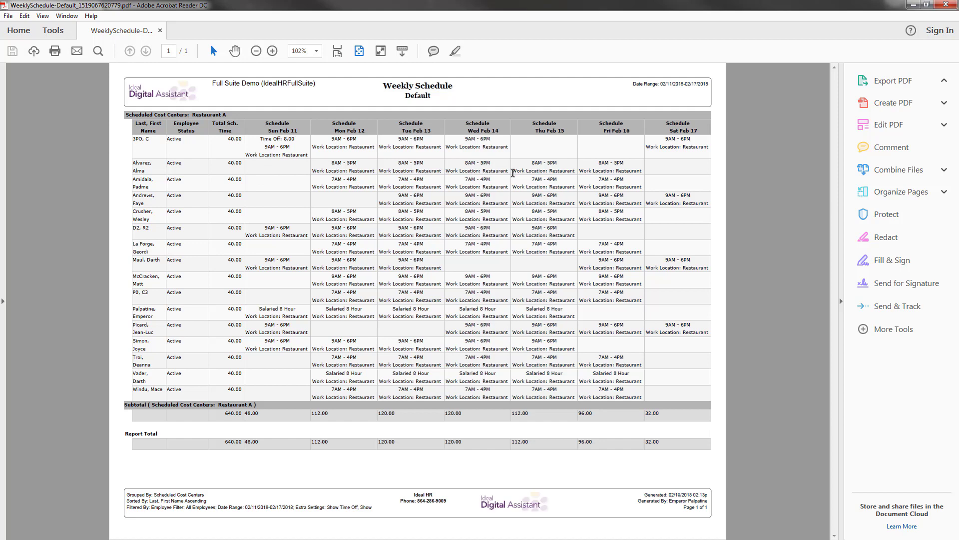
pyautogui.click(946, 5)
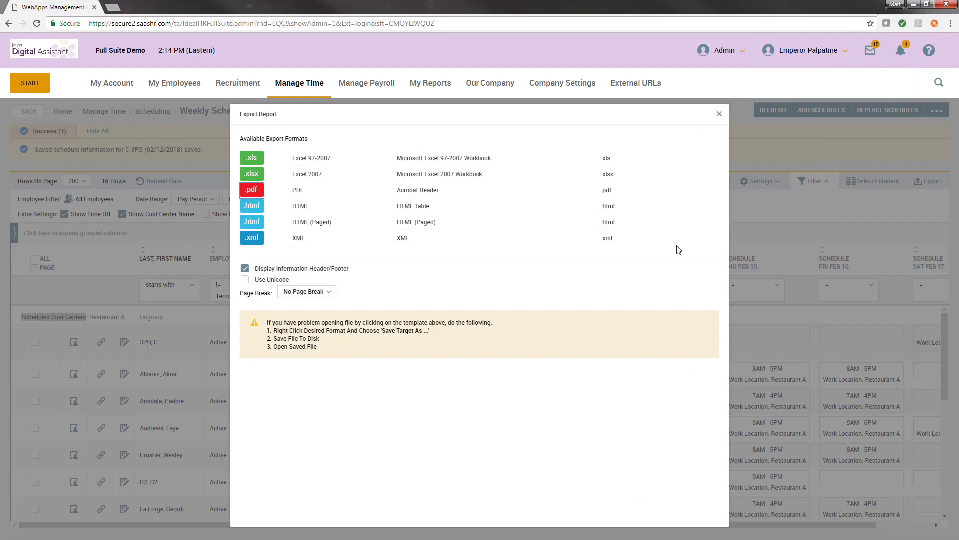
pyautogui.click(721, 115)
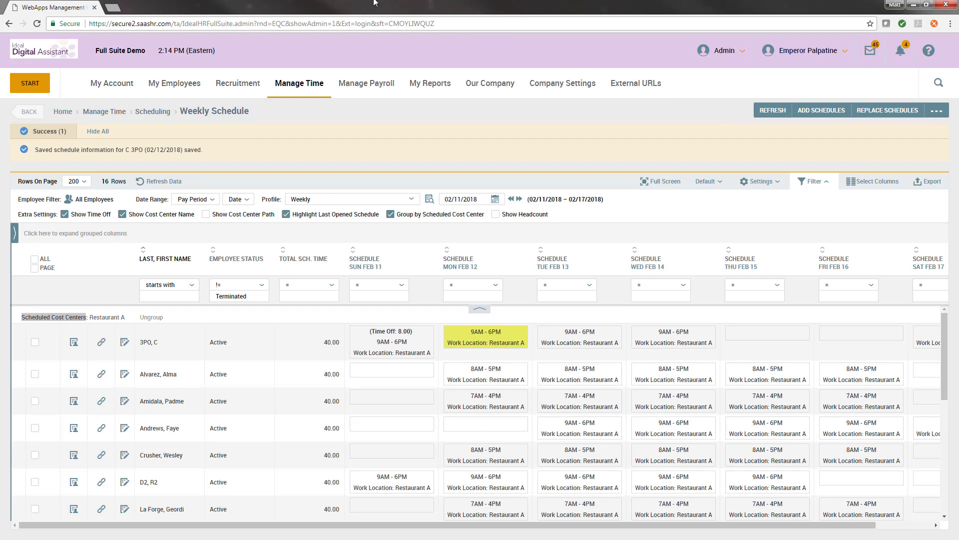
# Open the Daily Schedule for Monday, February 19, 2018 and view the details of the scheduled shifts in its graph
pyautogui.moveTo(310, 95)
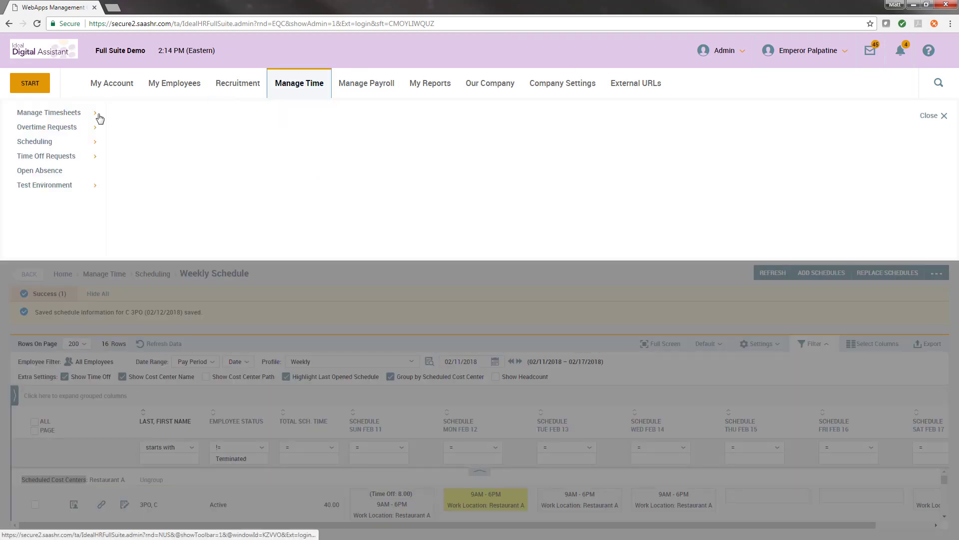
pyautogui.moveTo(44, 143)
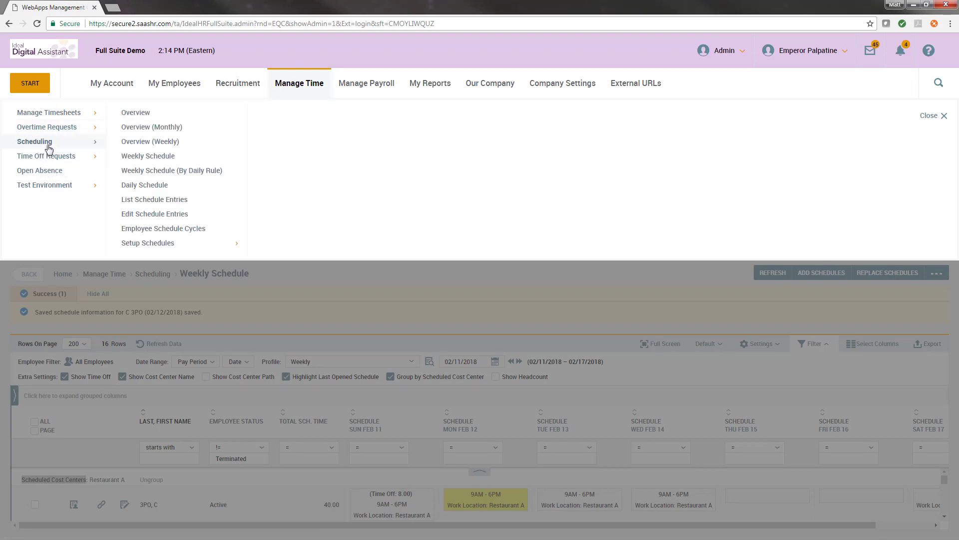
pyautogui.click(146, 186)
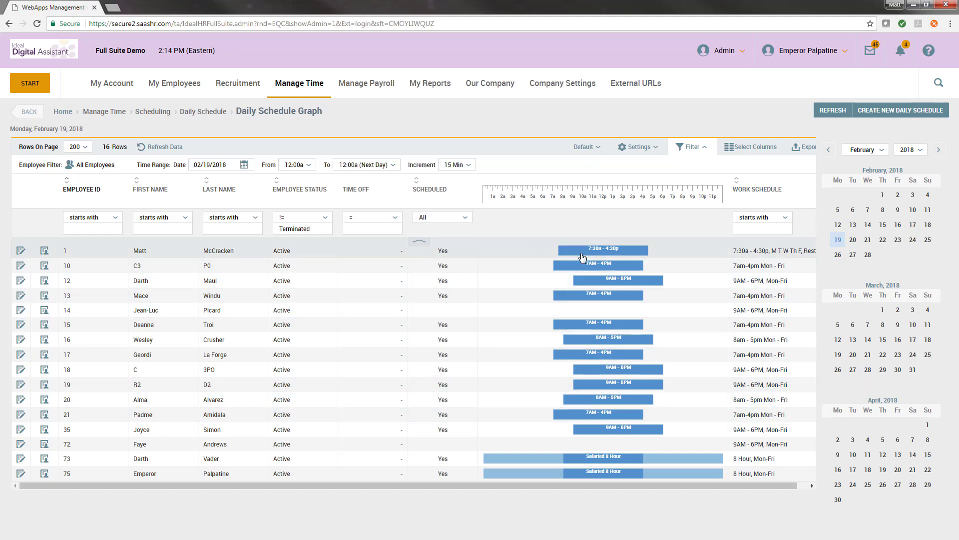
pyautogui.moveTo(600, 256)
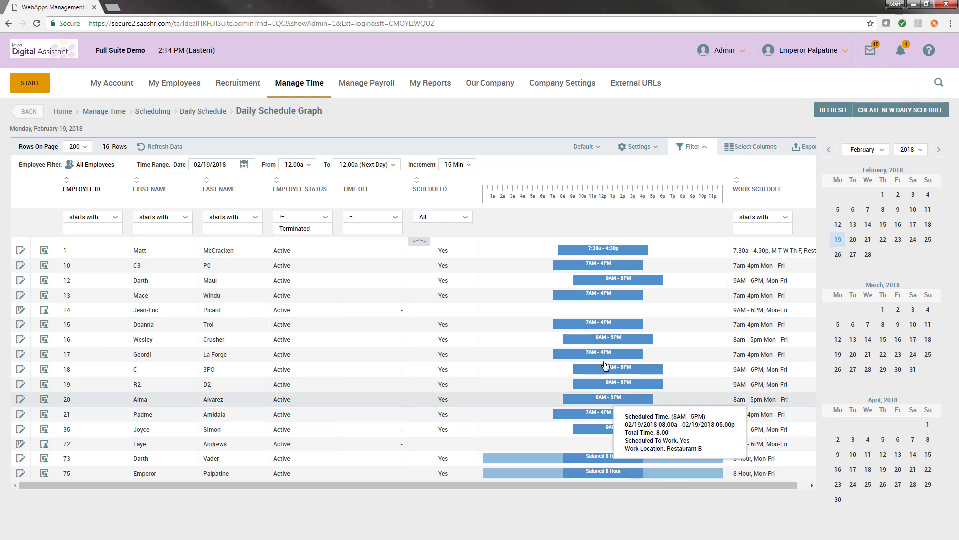
# Assign the 7AM - 4PM shift type on Monday, February 19 to the unscheduled employee in the fifth row and save it
pyautogui.click(600, 311)
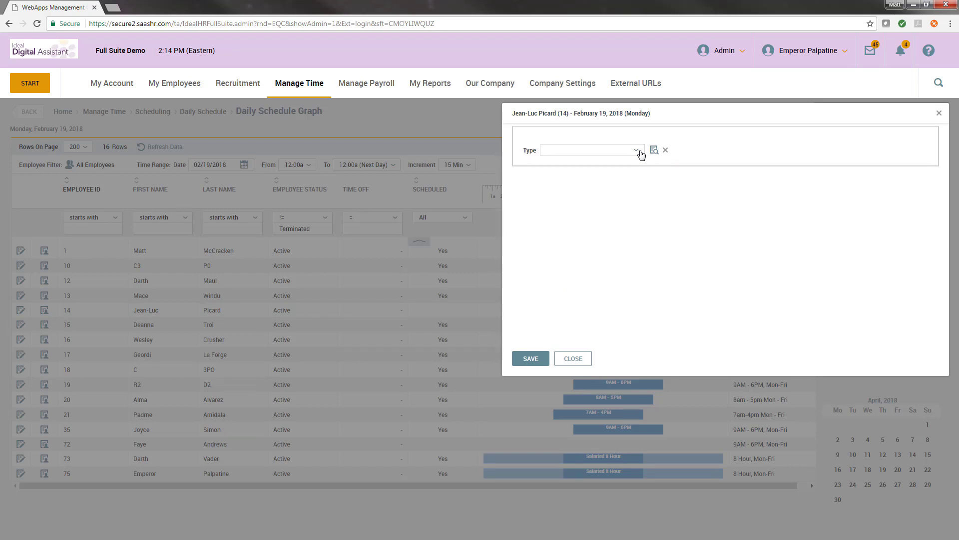
pyautogui.click(641, 155)
pyautogui.click(600, 222)
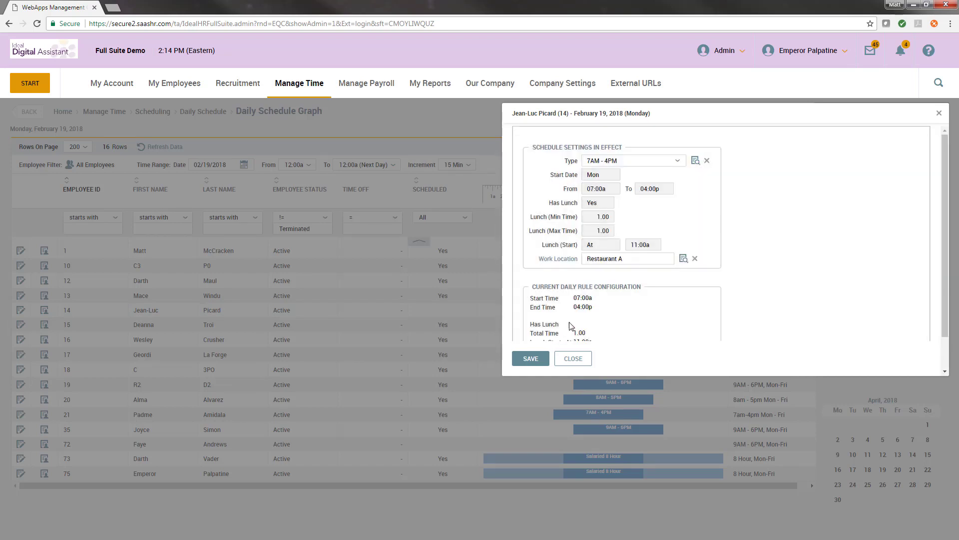
pyautogui.click(544, 358)
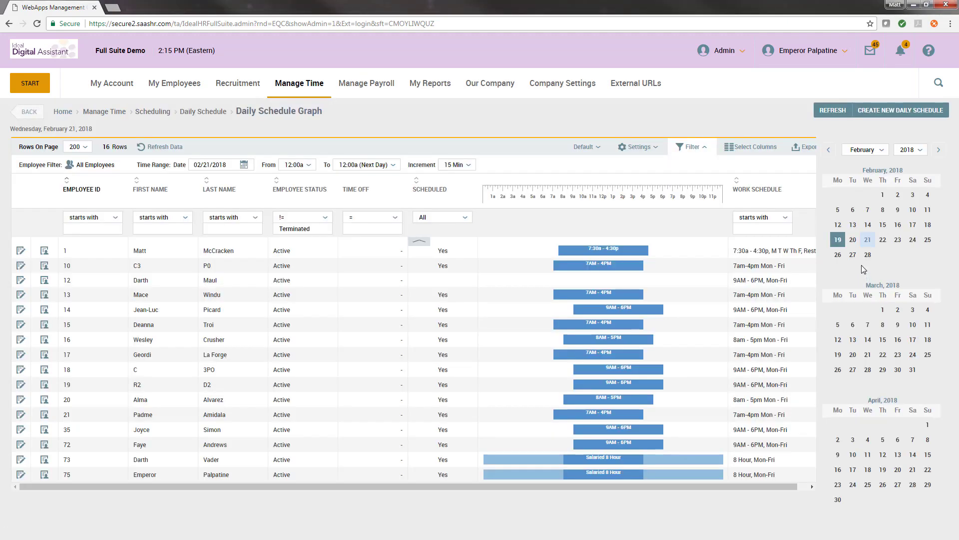
# Browse the daily schedule graph across other days, including Thursday, February 22 and Friday, February 23
pyautogui.click(883, 240)
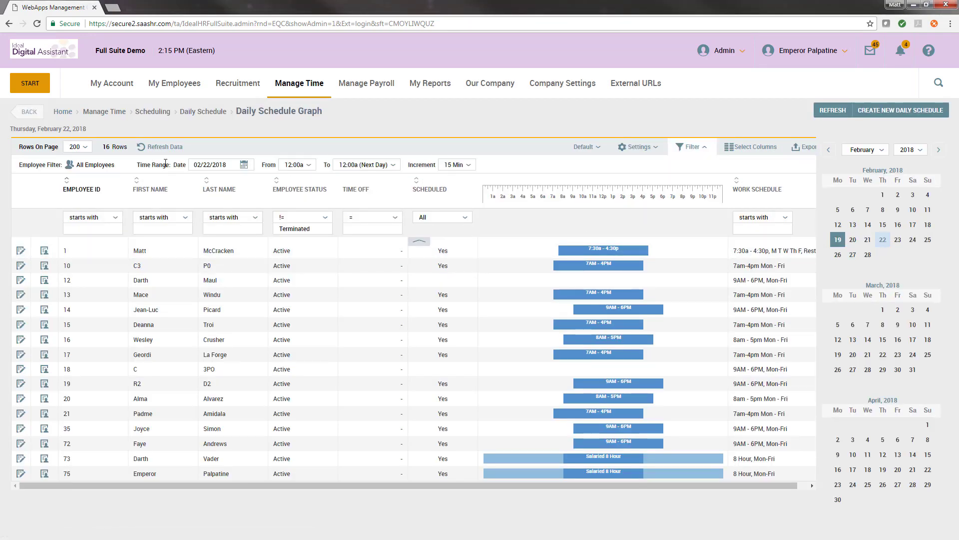
pyautogui.click(241, 166)
pyautogui.click(233, 165)
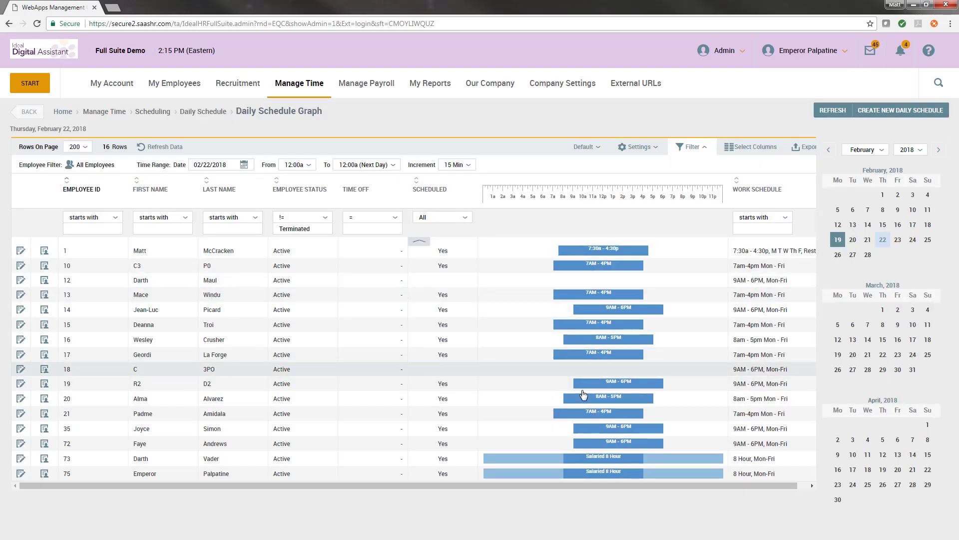
pyautogui.click(837, 241)
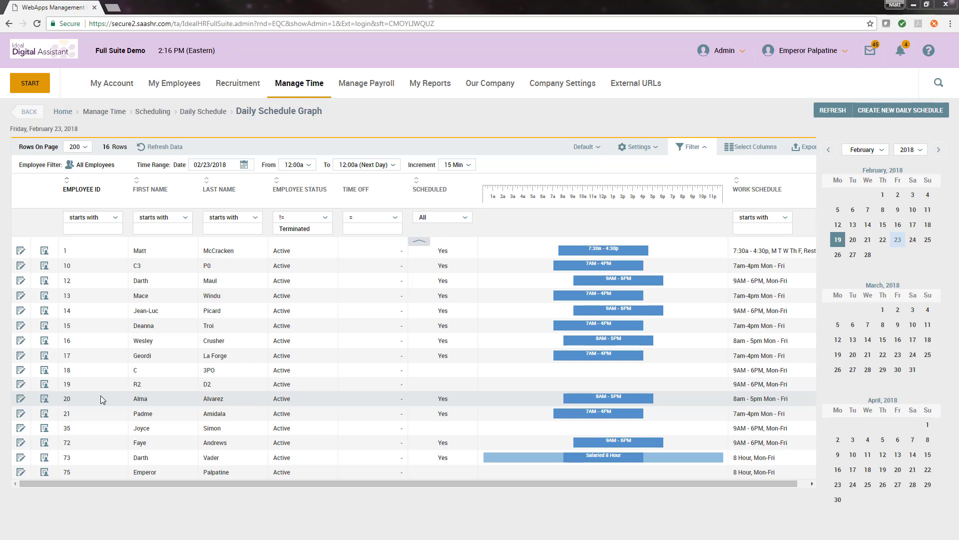
# Search the application for "late" and open the Late / Early / Absent Report
pyautogui.click(939, 84)
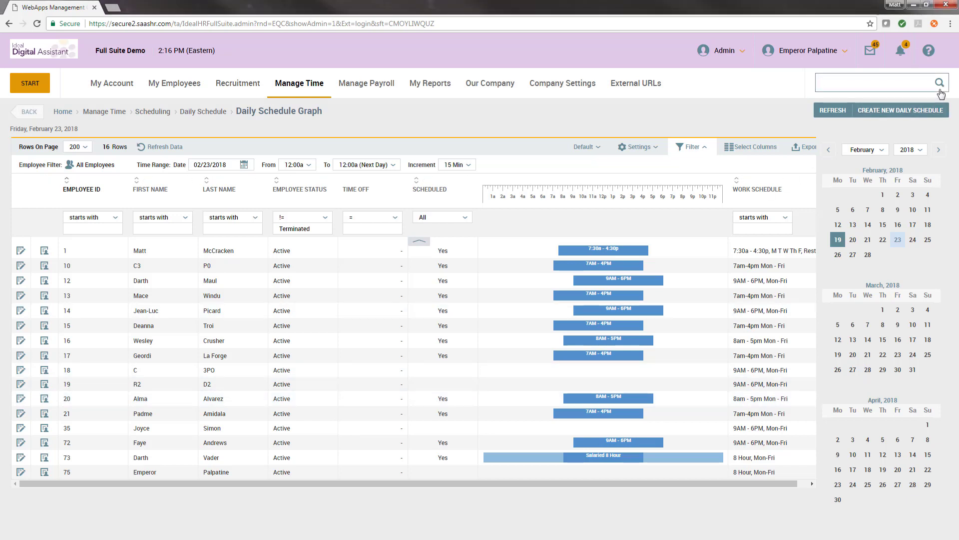
pyautogui.write('late')
pyautogui.click(880, 192)
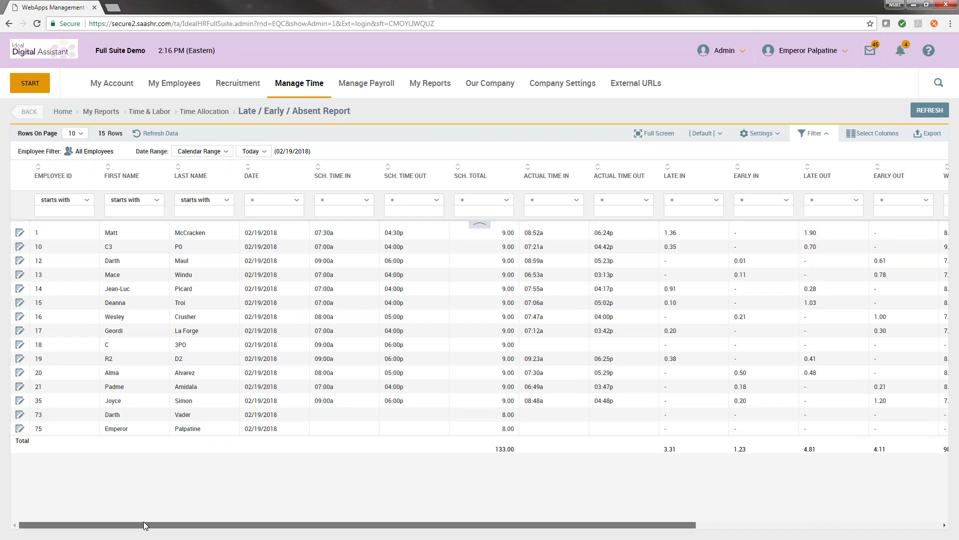
pyautogui.moveTo(143, 525); pyautogui.dragTo(102, 534)
# Set the report's date range to Last Week and filter it by the first letters of the first employee's last name
pyautogui.click(247, 152)
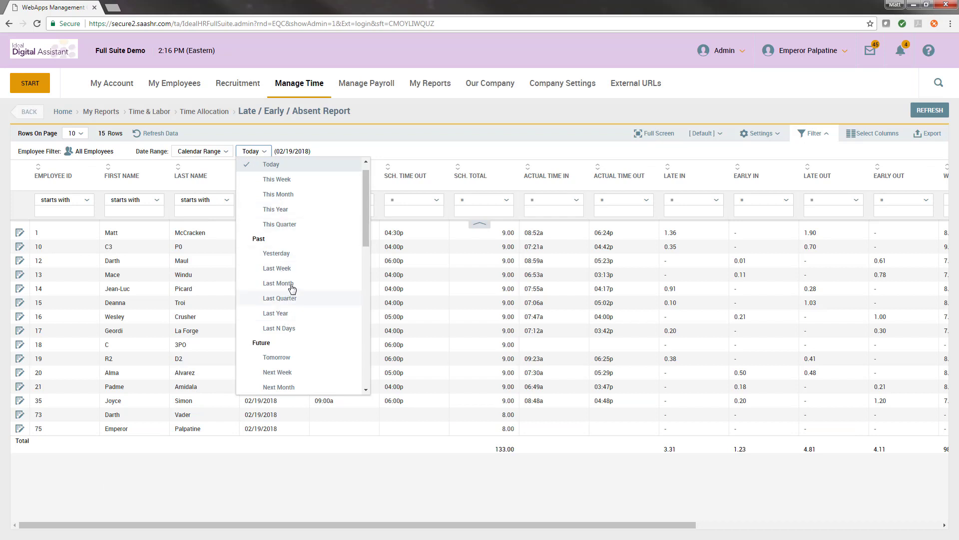
pyautogui.click(290, 269)
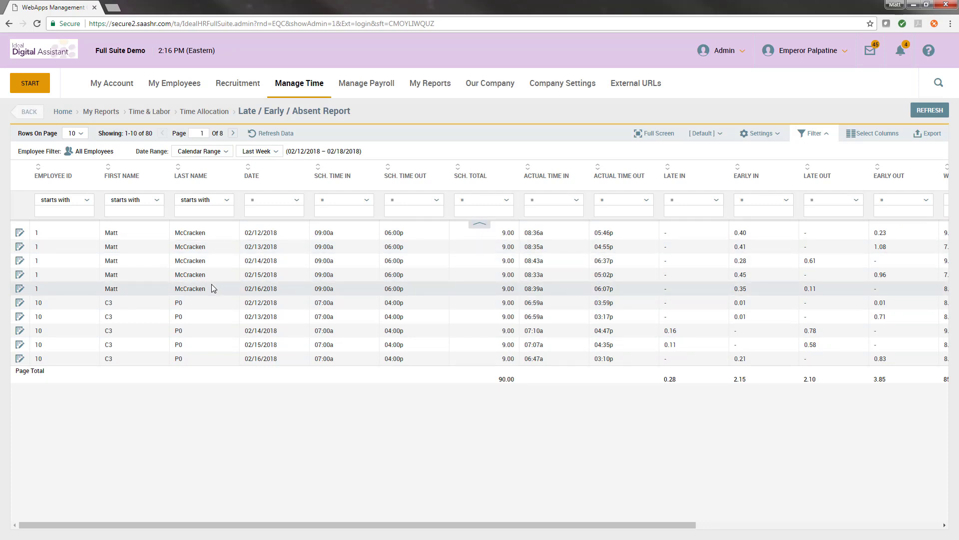
pyautogui.click(198, 208)
pyautogui.write('mc')
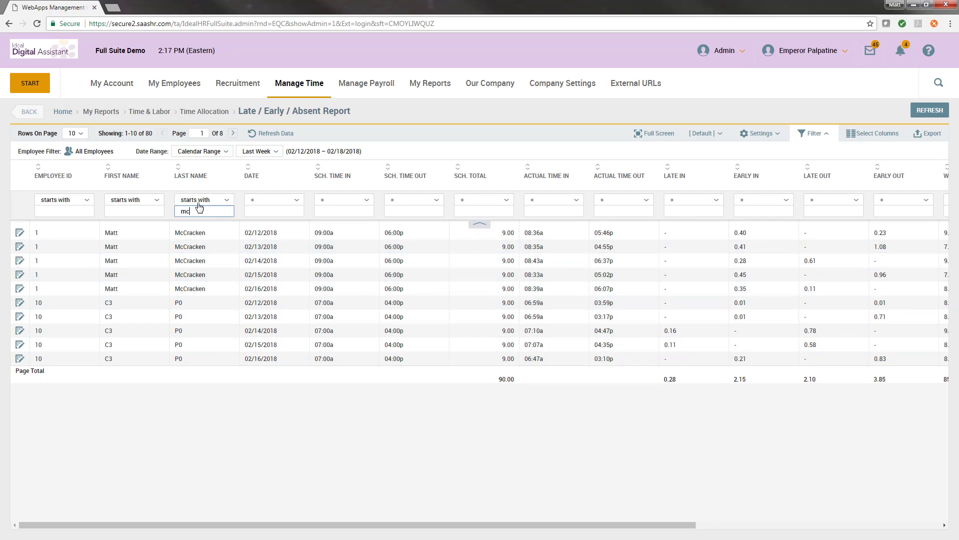
pyautogui.write('c')
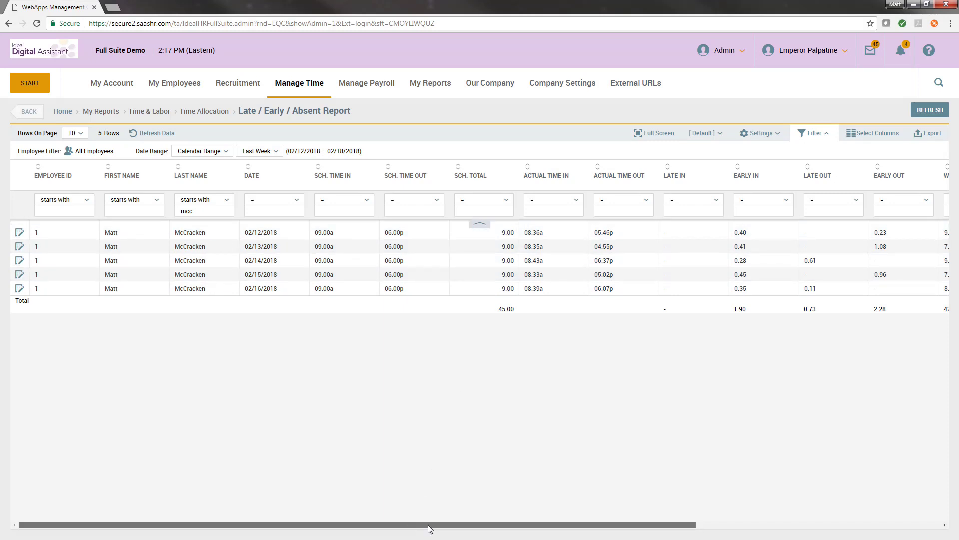
# Examine the filtered employee's late, early, work hours and absence columns and their totals for last week
pyautogui.moveTo(428, 525); pyautogui.dragTo(672, 523)
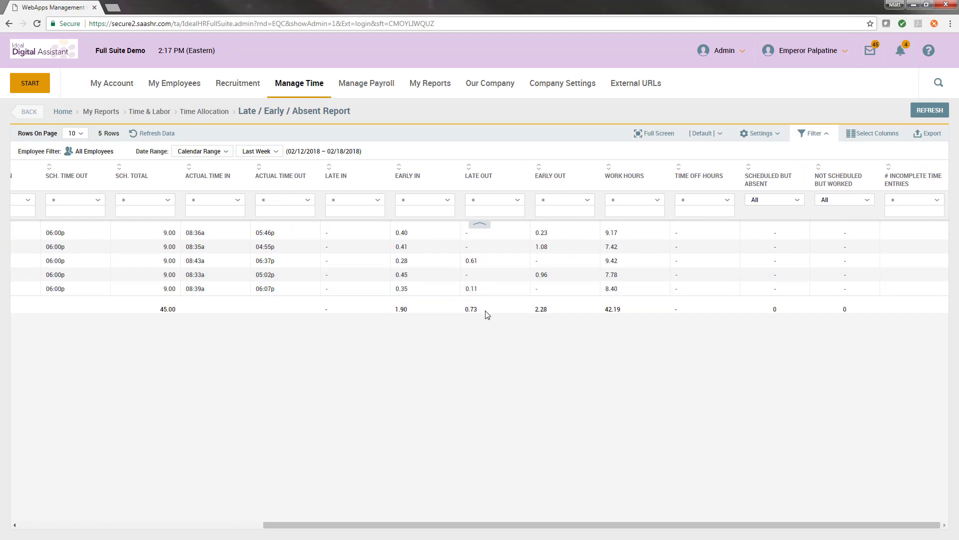
pyautogui.moveTo(480, 311); pyautogui.dragTo(461, 315)
pyautogui.click(462, 313)
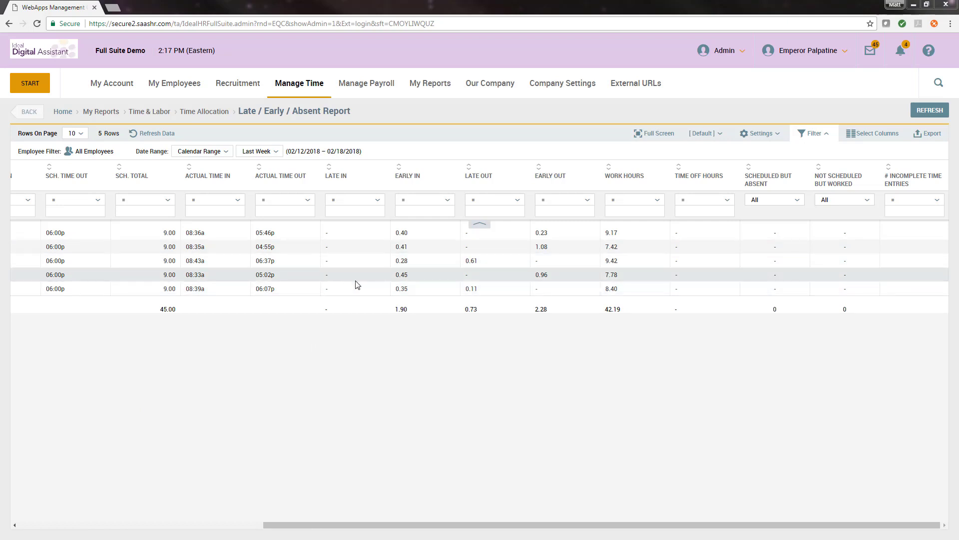
pyautogui.moveTo(466, 524); pyautogui.dragTo(139, 514)
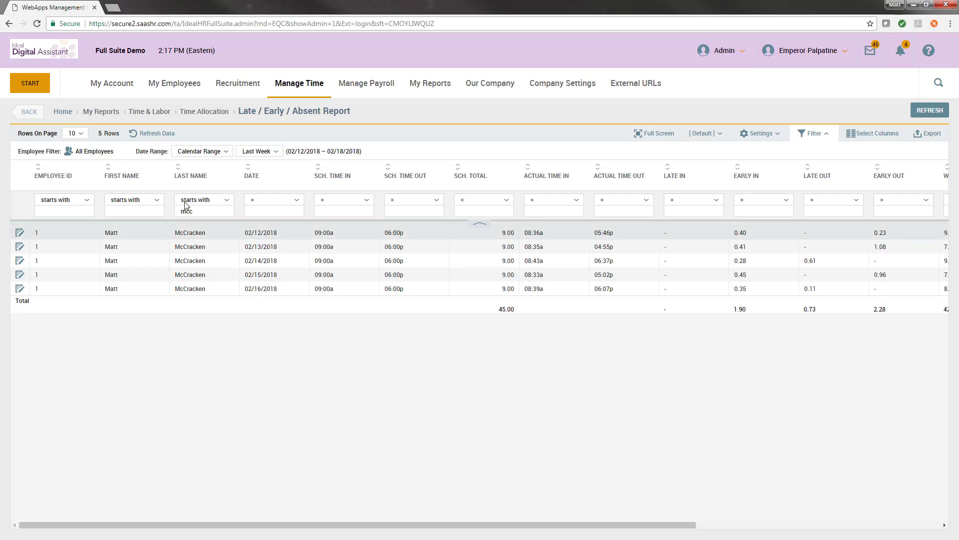
# Set the report's calendar date range to Last Year, keeping the last name filter
pyautogui.click(240, 155)
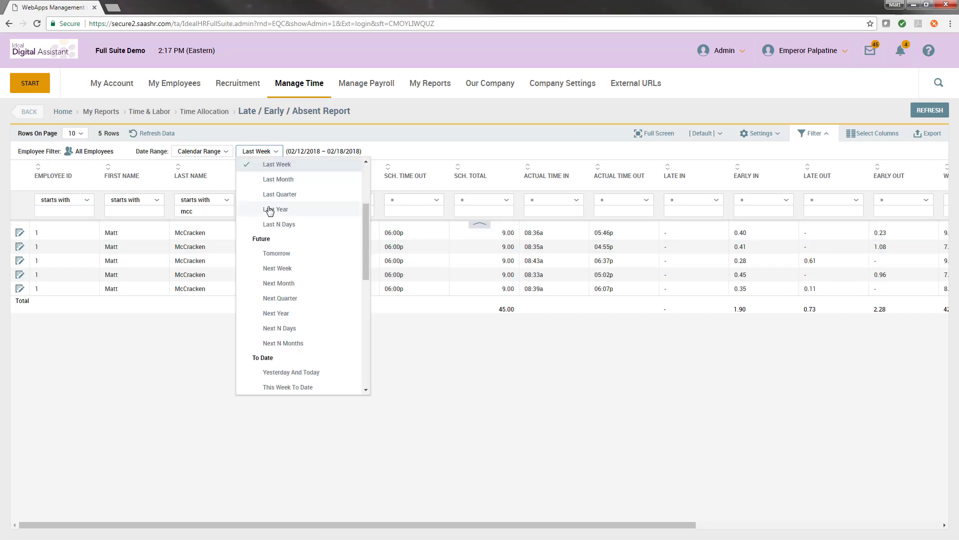
pyautogui.click(269, 209)
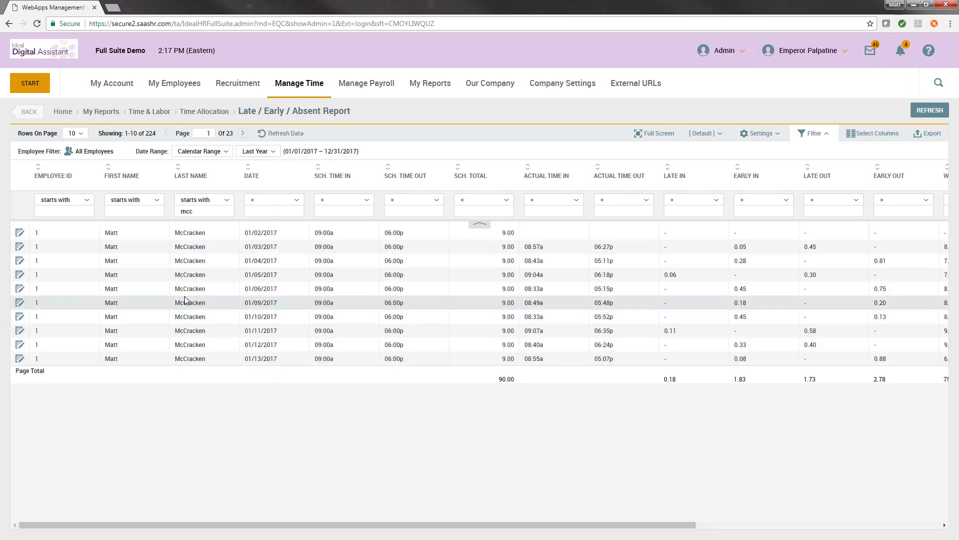
pyautogui.moveTo(199, 212); pyautogui.dragTo(173, 214)
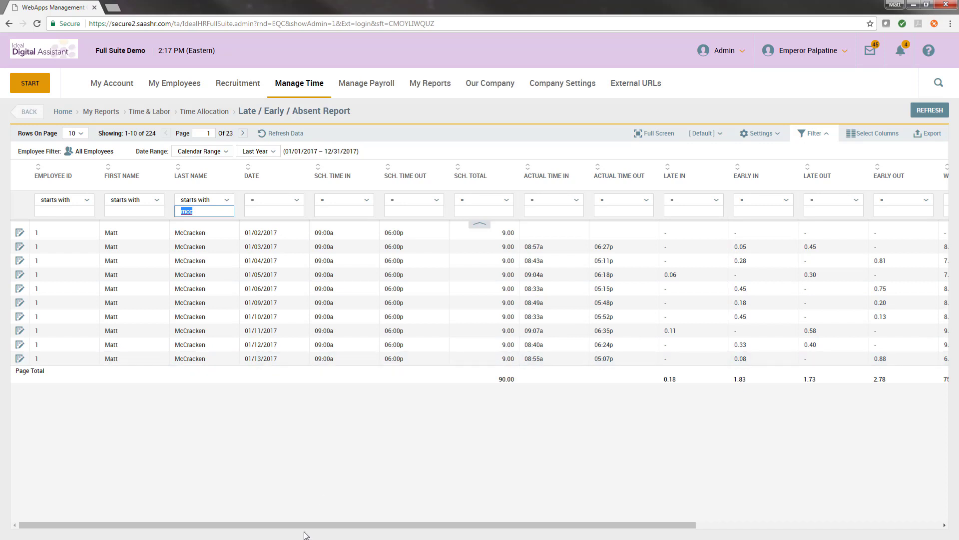
# Filter the Late In column to values greater than 0 and show 200 rows per page
pyautogui.moveTo(306, 526); pyautogui.dragTo(454, 526)
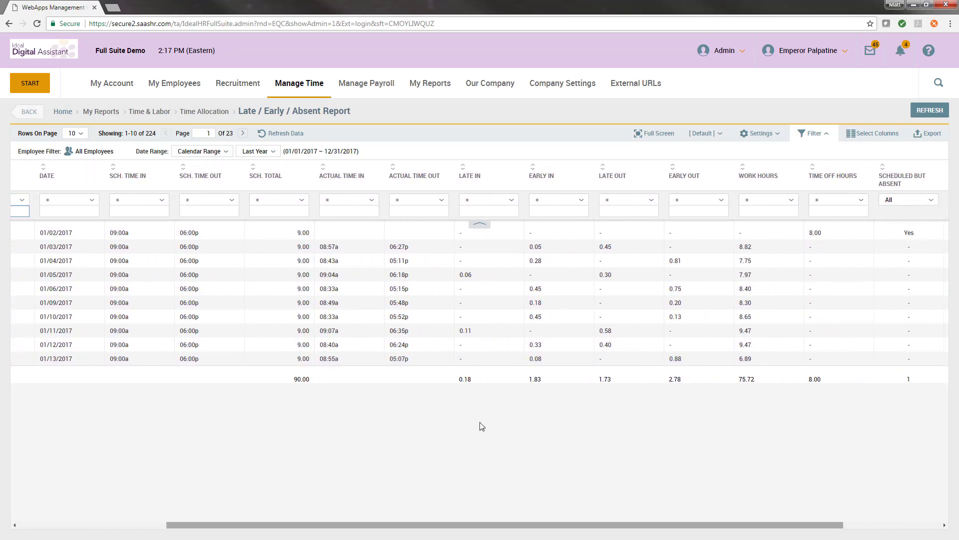
pyautogui.click(492, 201)
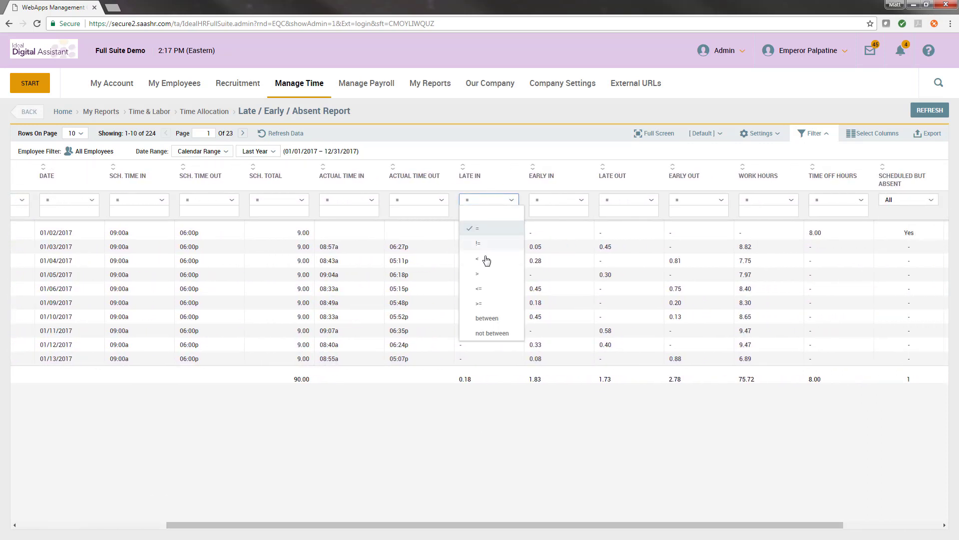
pyautogui.click(484, 274)
pyautogui.click(488, 210)
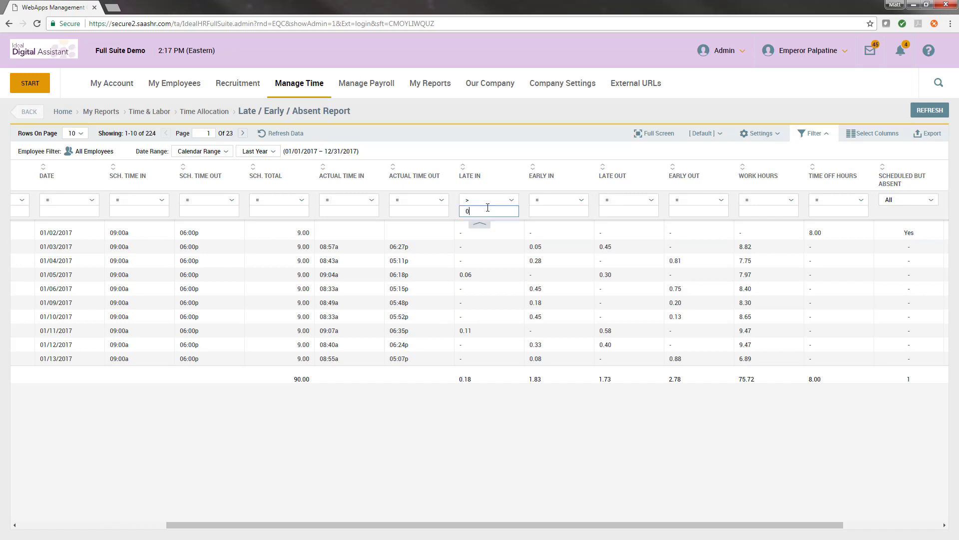
pyautogui.write('0')
pyautogui.press('Return')
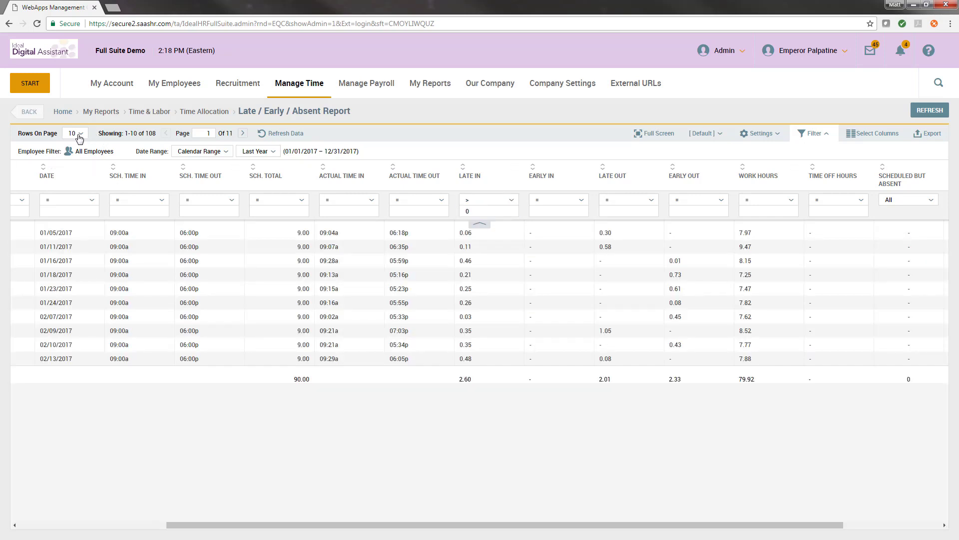
pyautogui.click(79, 134)
pyautogui.click(90, 221)
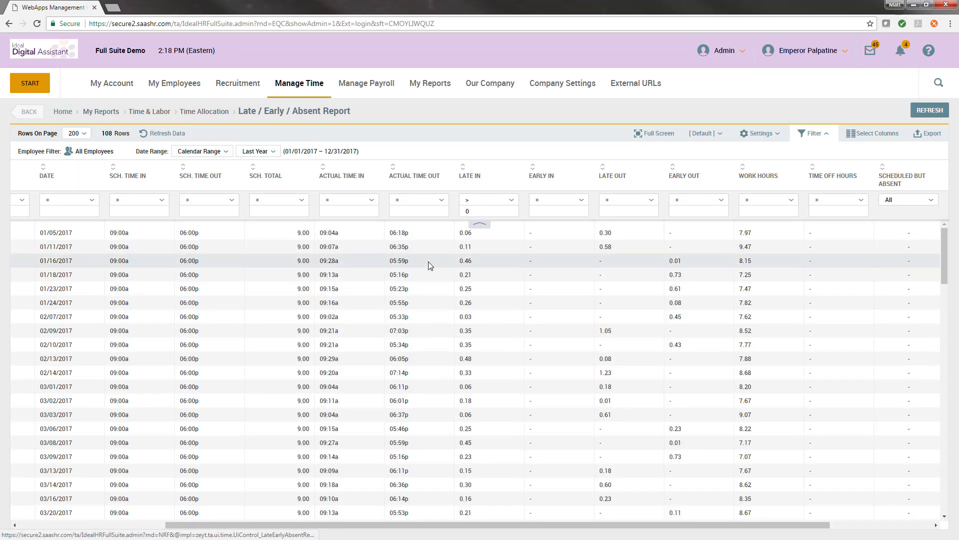
# Examine the employee's late arrivals for last year, comparing dates with Late In values down to the report total
pyautogui.moveTo(471, 526); pyautogui.dragTo(324, 528)
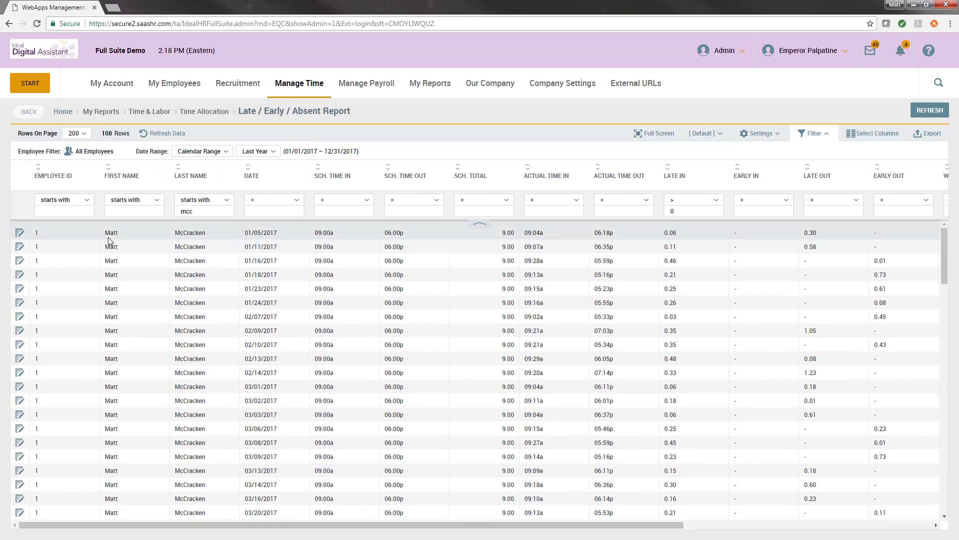
pyautogui.moveTo(244, 233); pyautogui.dragTo(278, 233)
pyautogui.moveTo(684, 232); pyautogui.dragTo(657, 234)
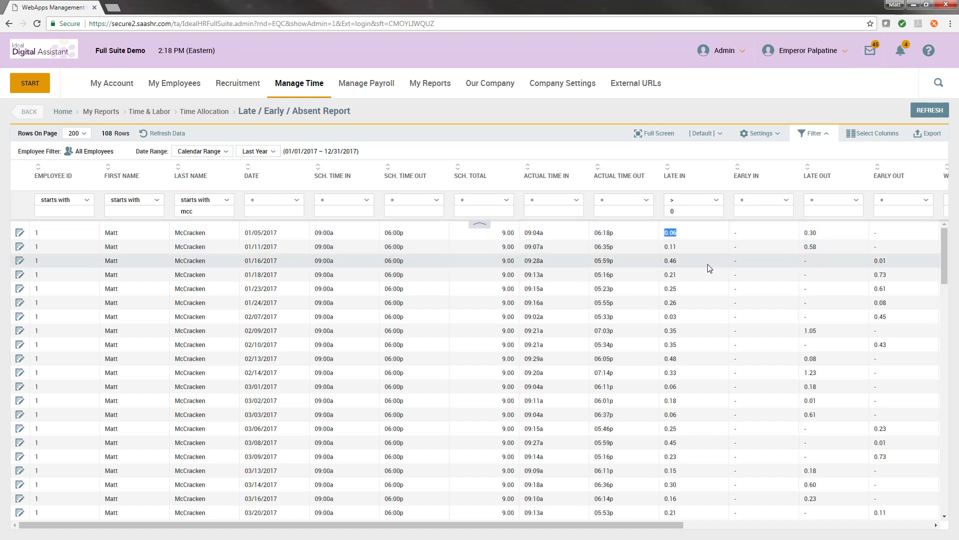
pyautogui.scroll(-6, 706, 268)
pyautogui.scroll(-15, 705, 272)
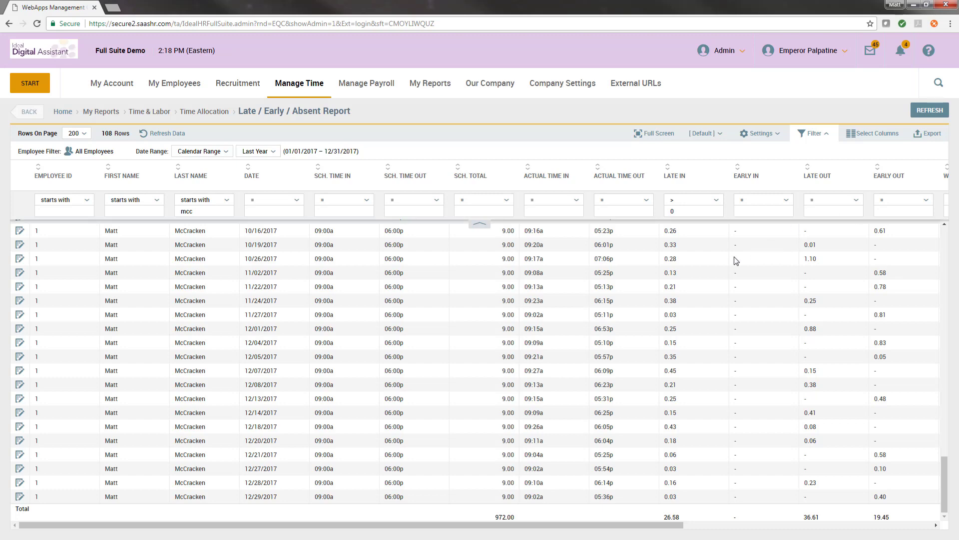
pyautogui.scroll(20, 449, 368)
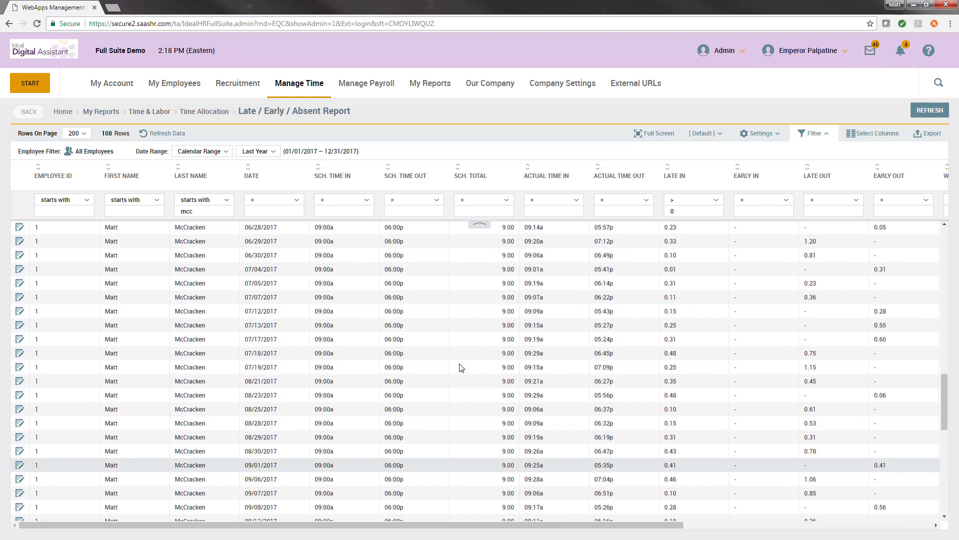